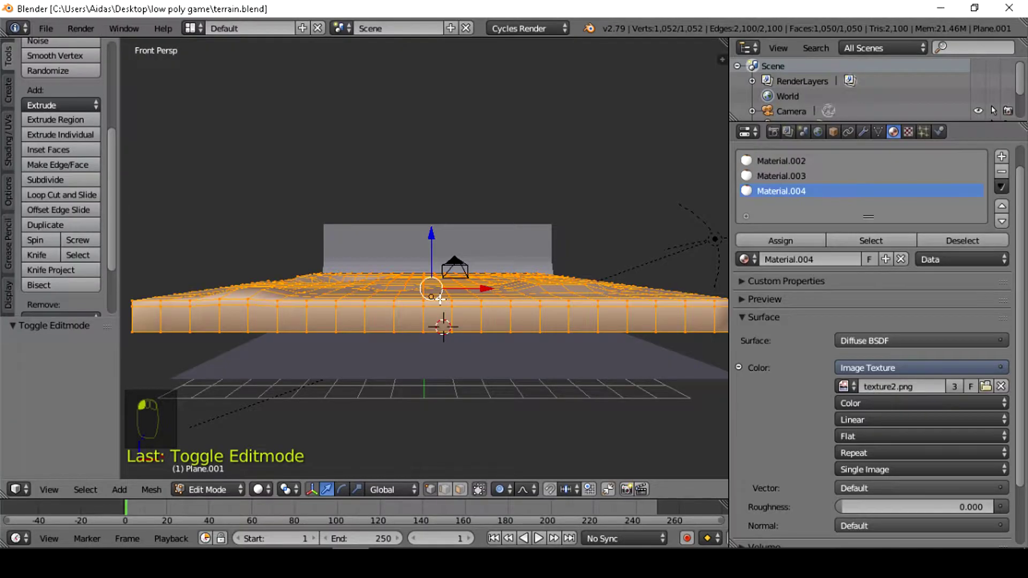
Return the terrain mesh to Object Mode and switch to the empty second layer
click(206, 490)
click(221, 476)
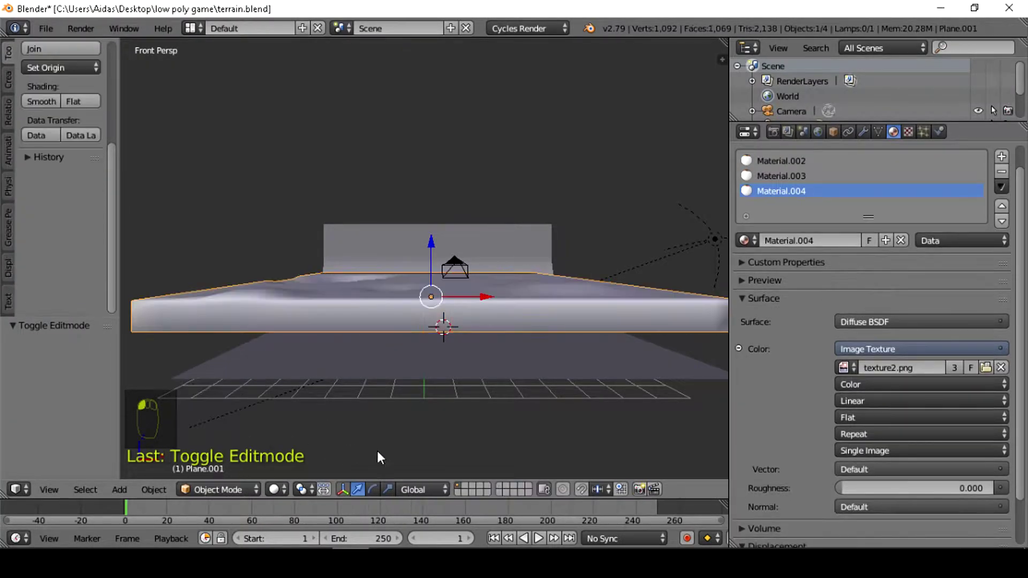
click(466, 488)
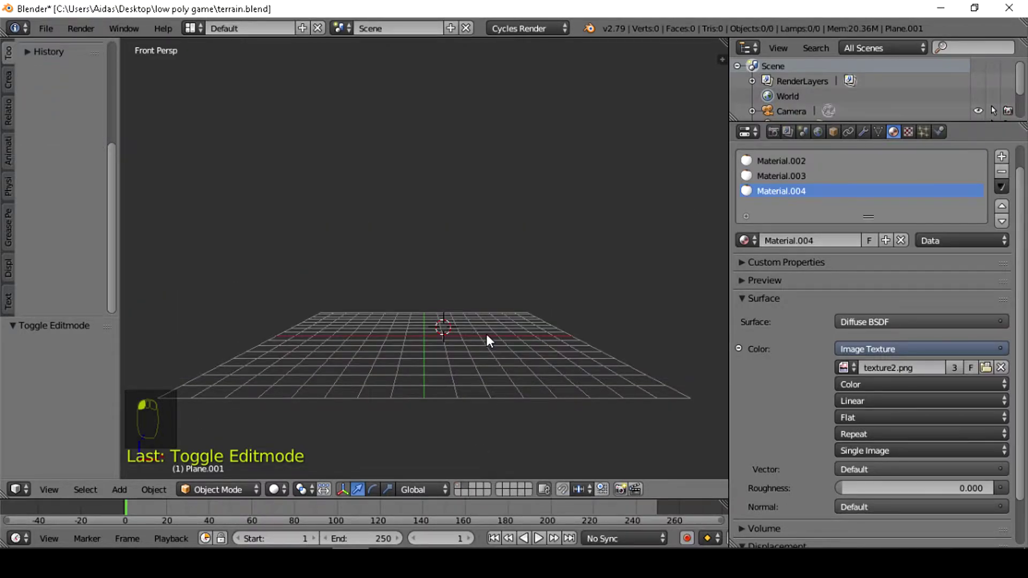
Add a cube mesh and apply Subdivide Smooth to it in Edit Mode with one cut
key(shift+a)
mouse_move(470, 314)
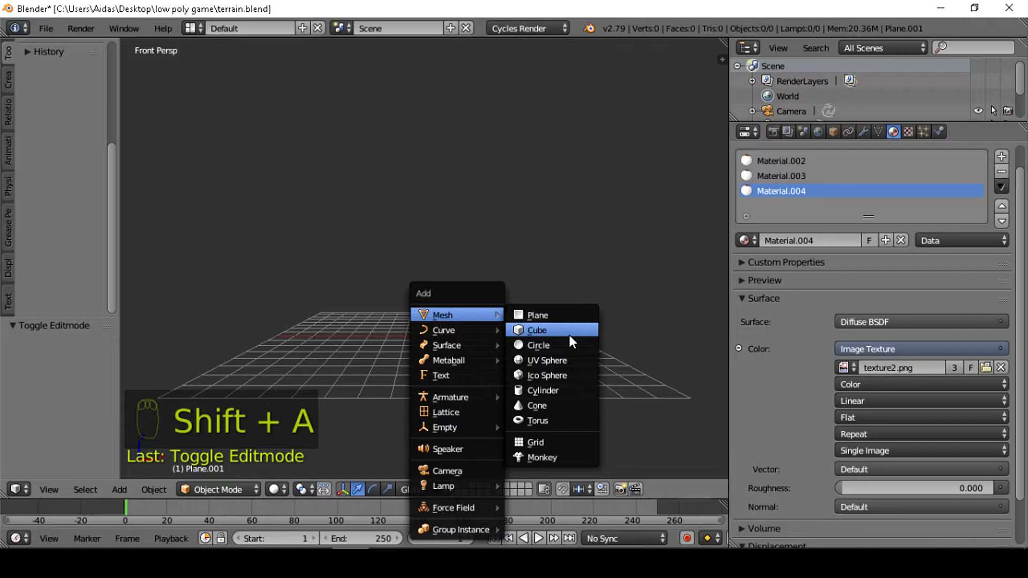
click(569, 335)
shift+scroll(522, 341, down, 2)
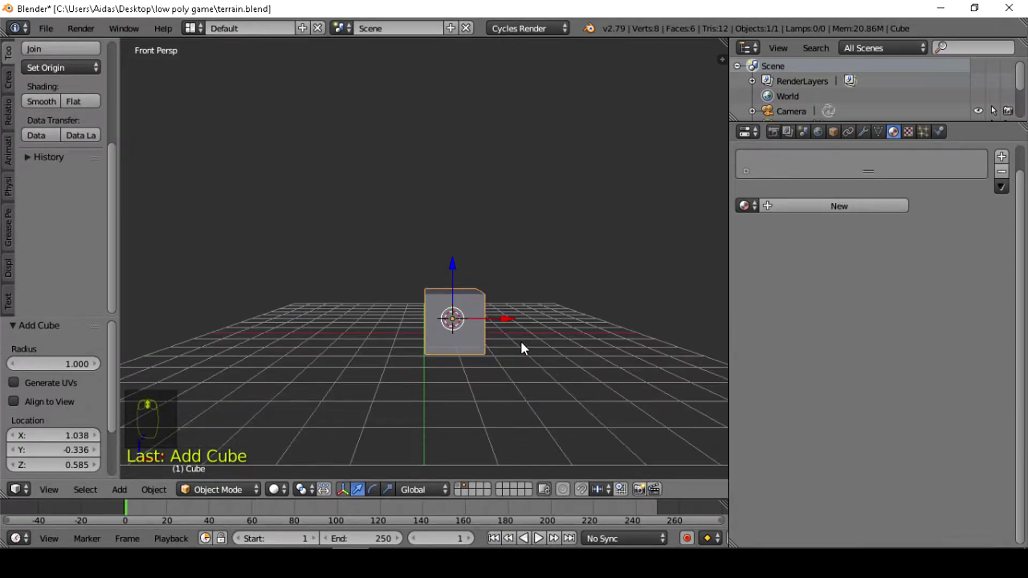
key(Tab)
key(w)
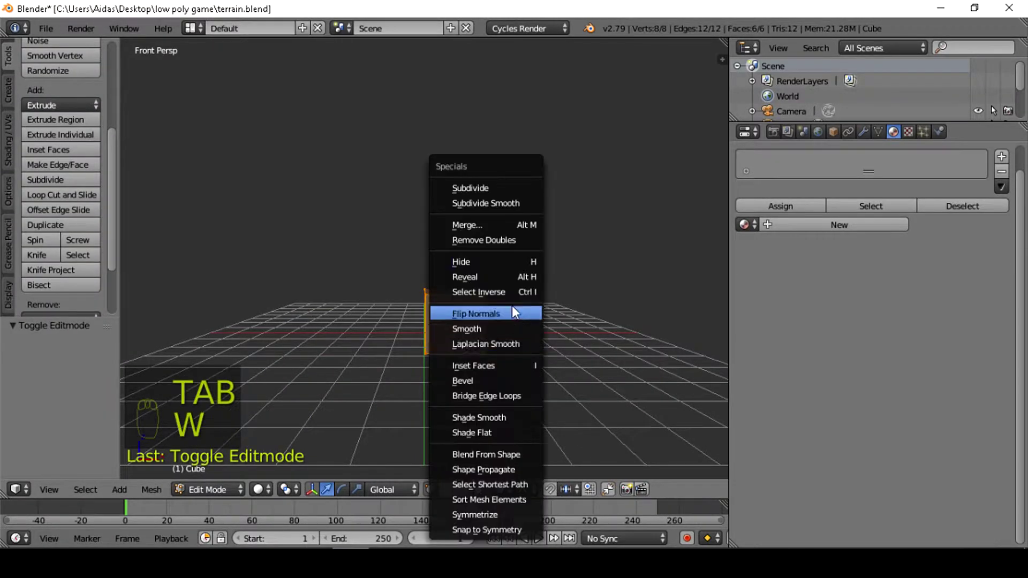
click(502, 207)
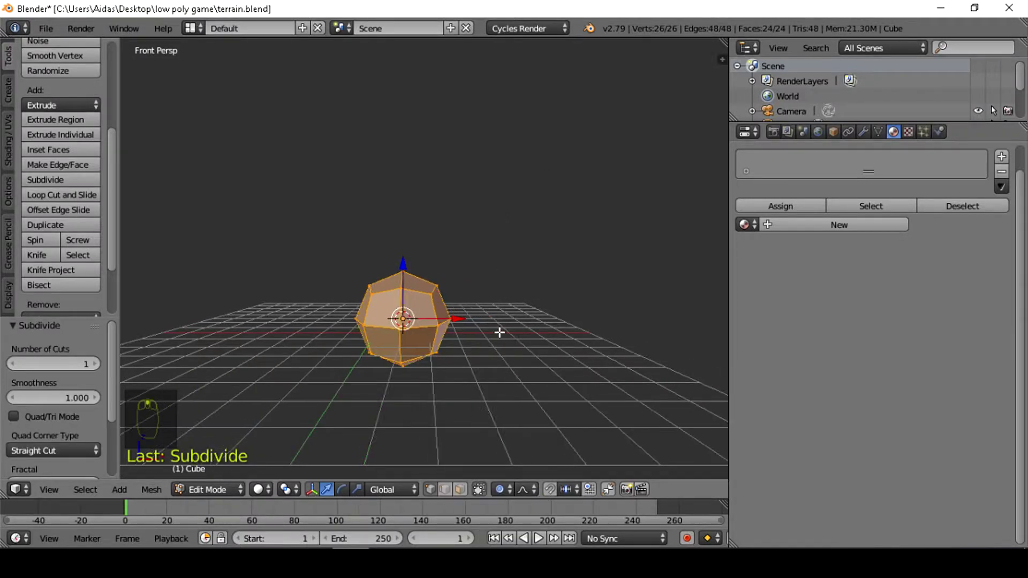
Narrow the rounded cube by scaling it to about 0.91 along X and about 0.83 along Y
scroll(500, 333, up, 3)
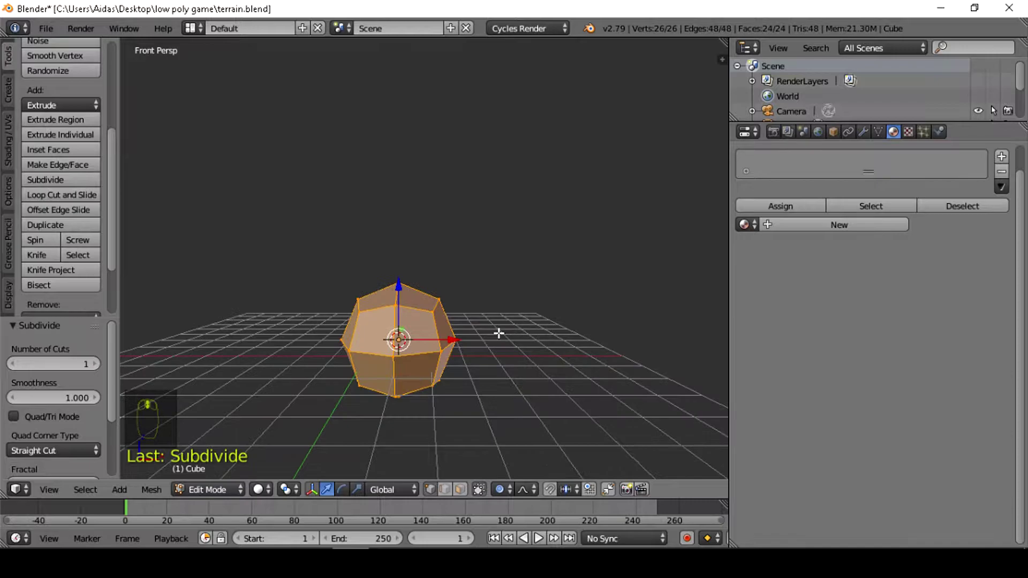
shift+scroll(499, 333, down, 2)
key(s)
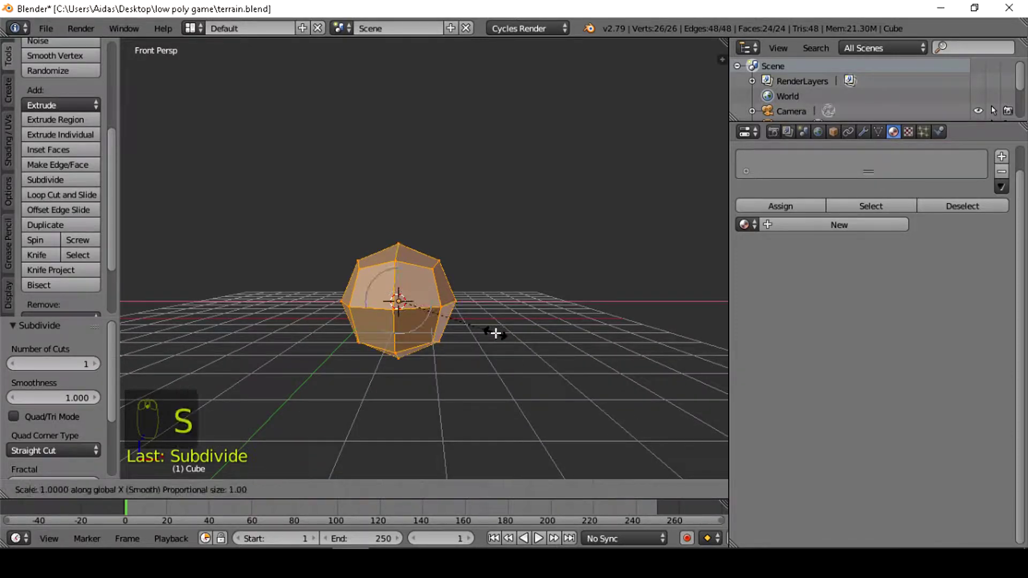
click(487, 333)
middle_drag(487, 333, 376, 324)
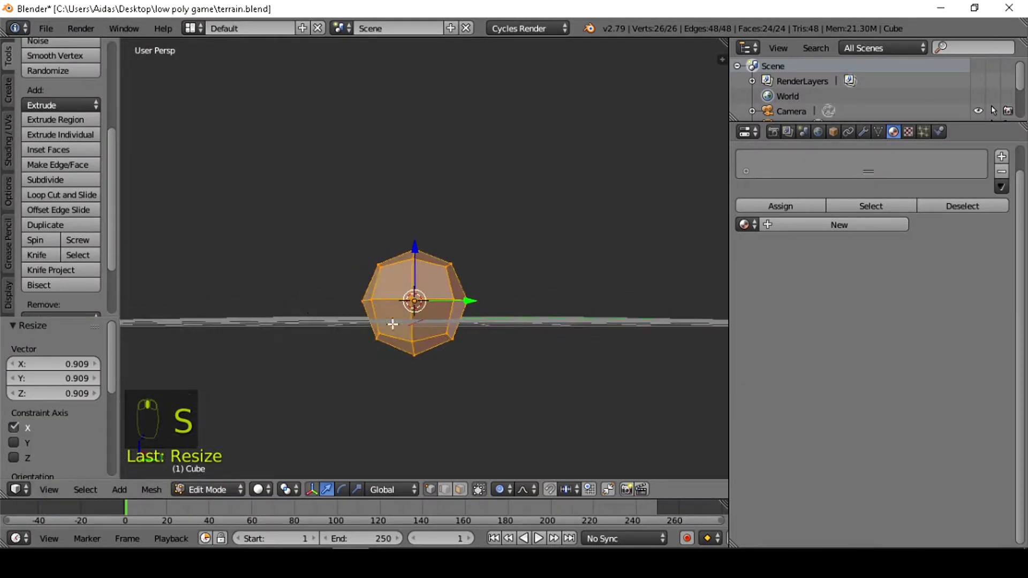
key(s)
key(y)
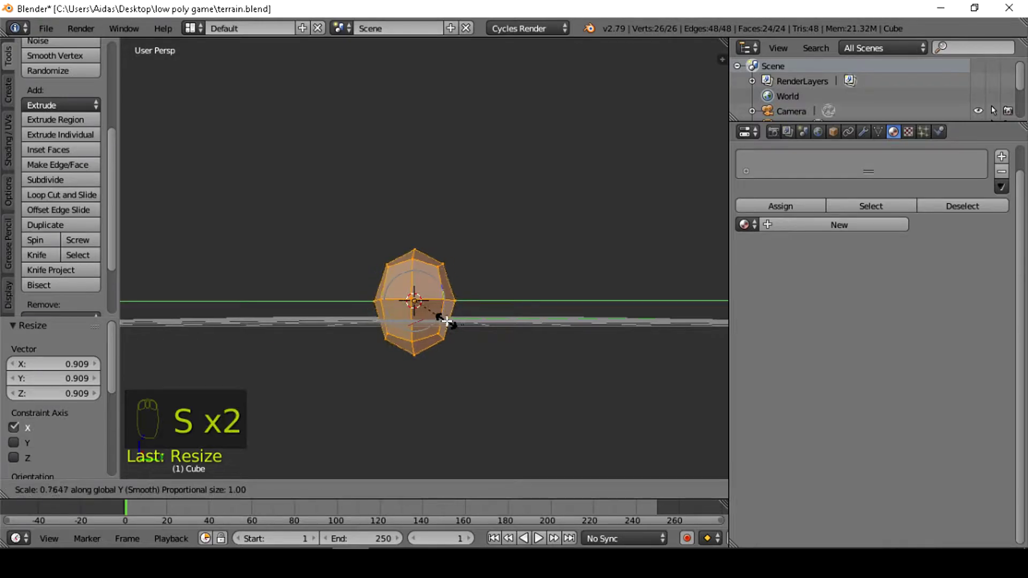
click(451, 321)
key(KP_1)
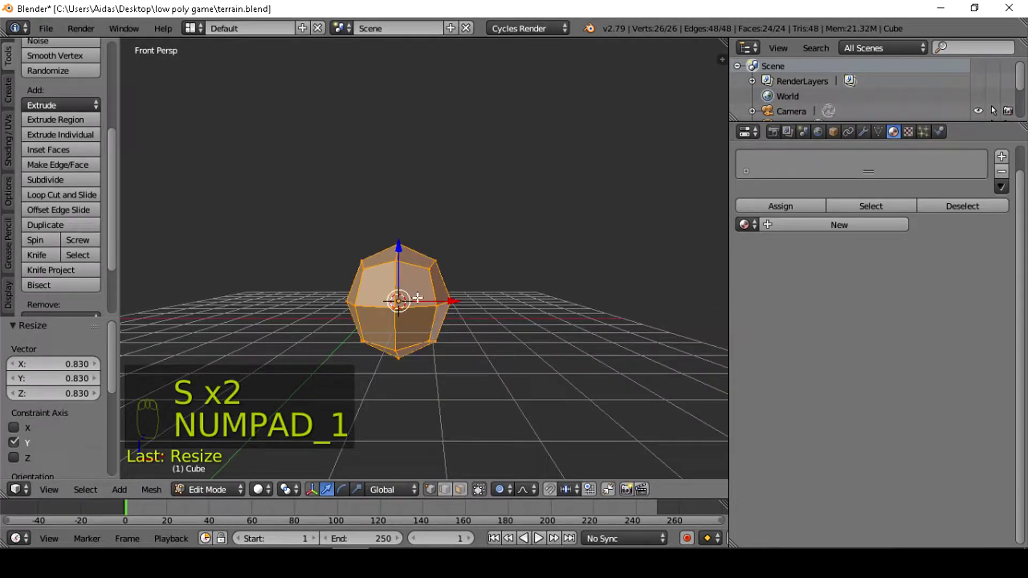
Select all faces on the negative X half of the rounded head in wireframe face mode and delete those faces
scroll(418, 298, up, 4)
middle_drag(420, 301, 396, 365)
key(KP_1)
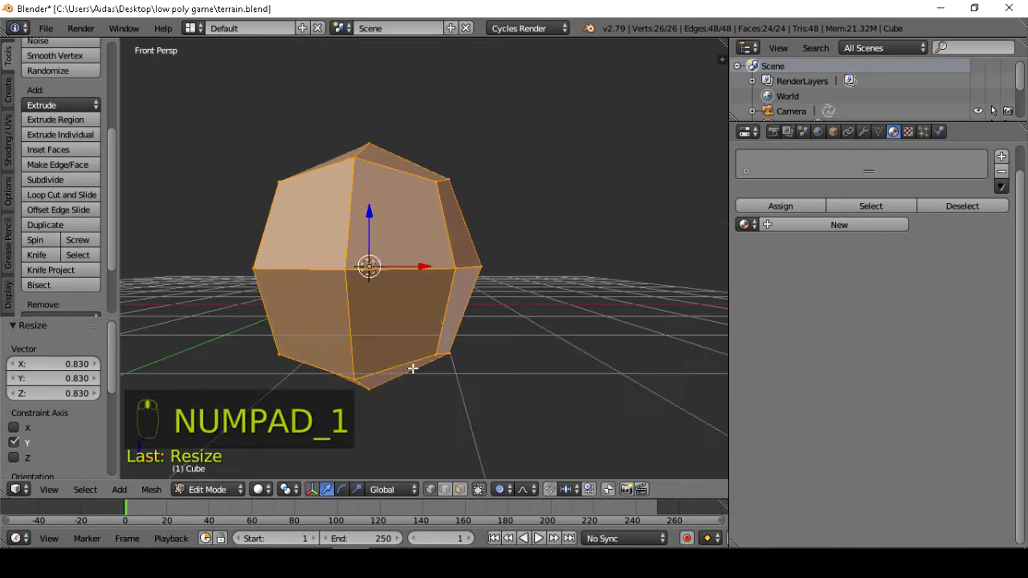
scroll(450, 365, down, 2)
key(z)
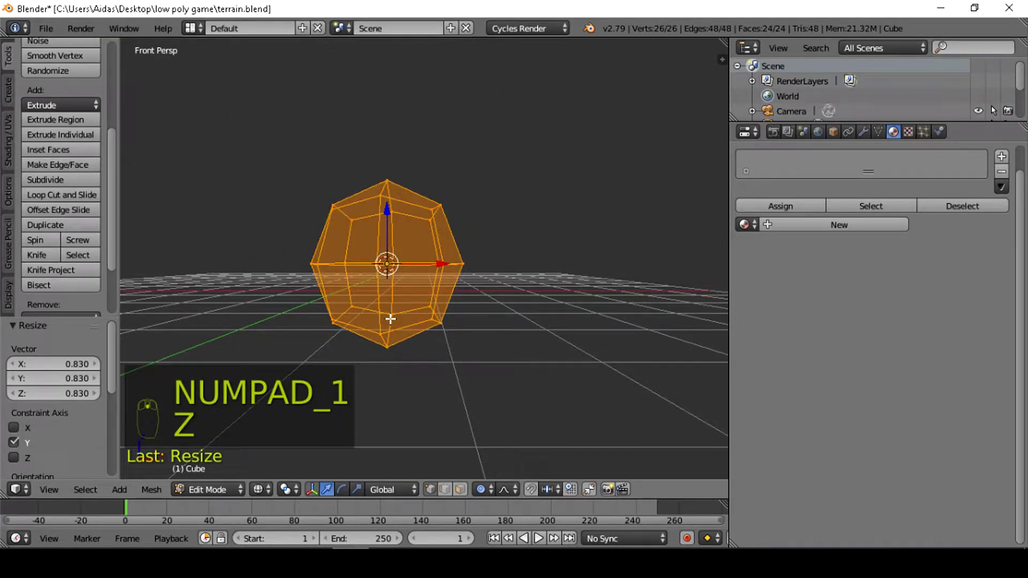
key(a)
key(c)
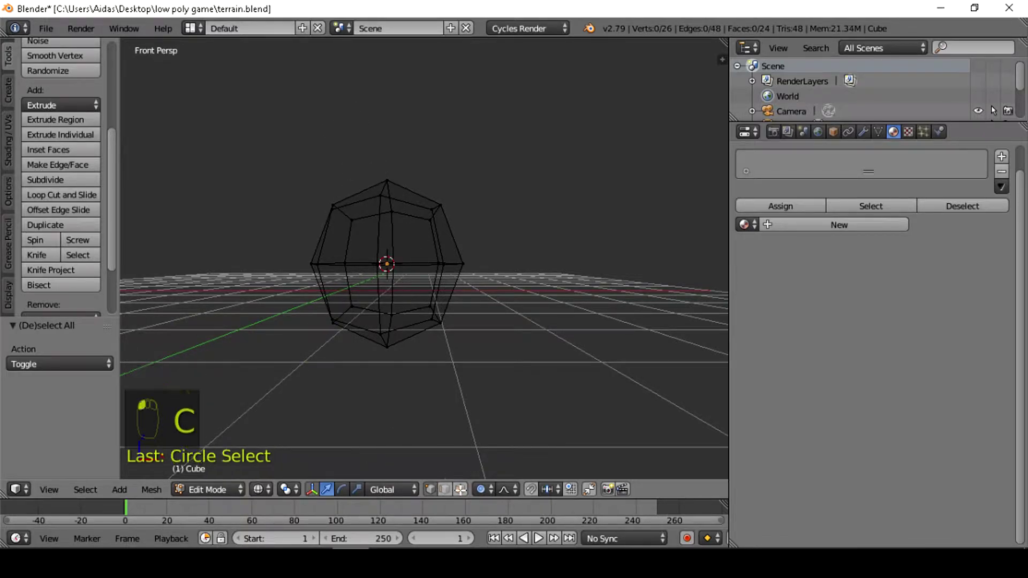
click(460, 490)
key(c)
mouse_move(380, 180)
mouse_down()
mouse_move(351, 202)
mouse_move(344, 294)
mouse_up()
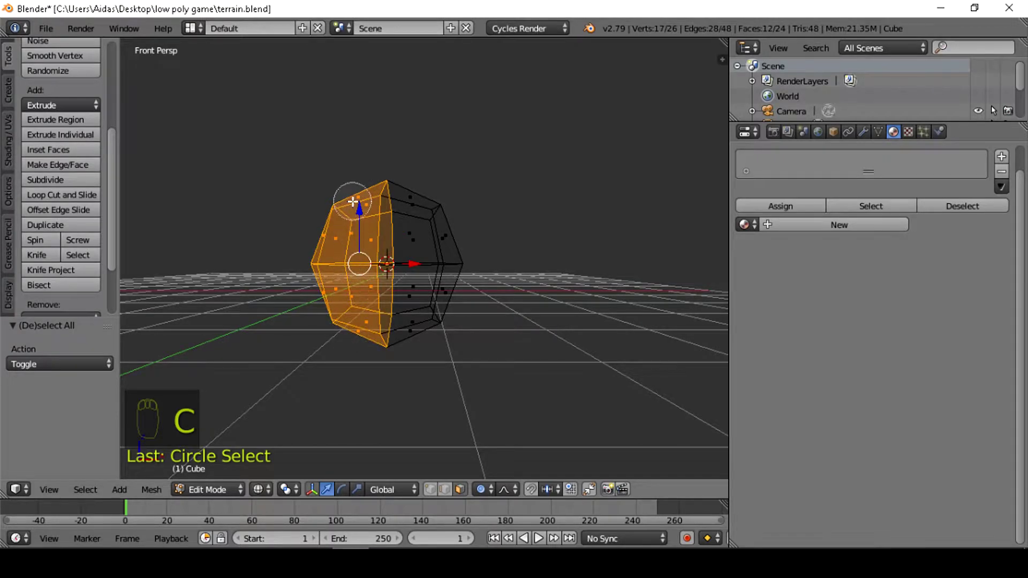
key(x)
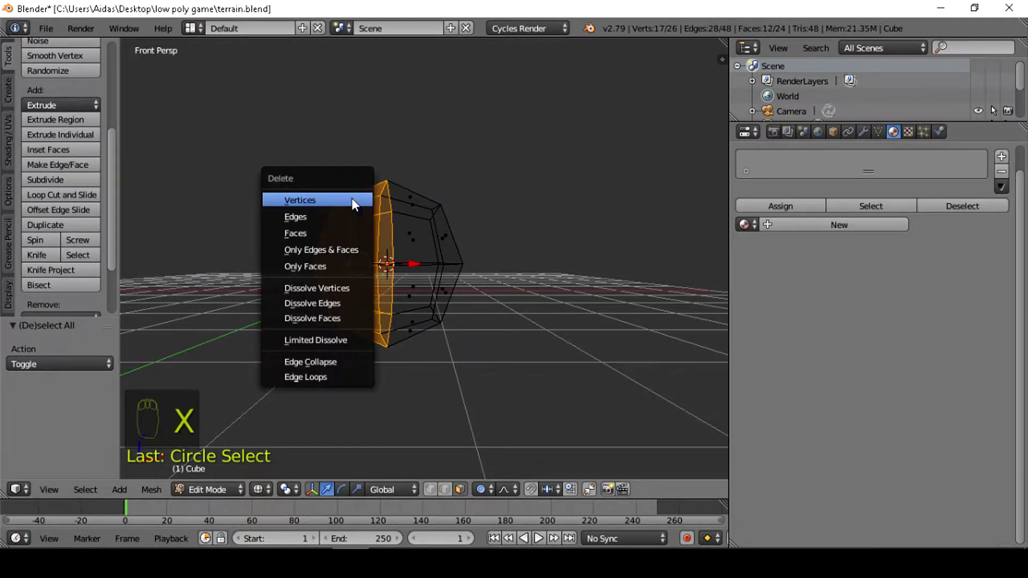
click(323, 234)
key(z)
Add a Mirror modifier to the remaining half of the head
mouse_move(418, 378)
middle_down()
mouse_move(505, 369)
mouse_move(424, 390)
mouse_move(589, 386)
middle_up()
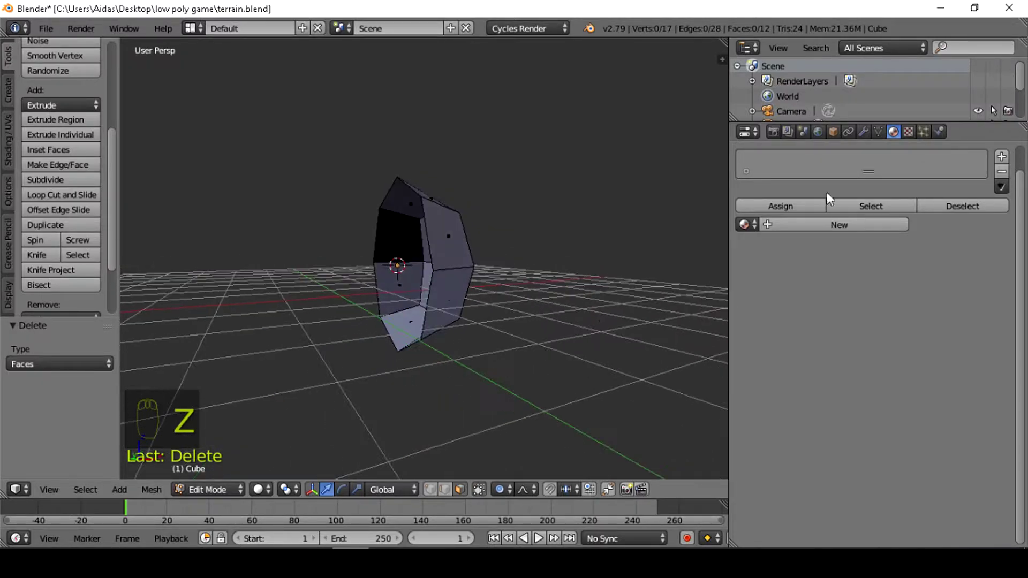
click(863, 132)
click(852, 183)
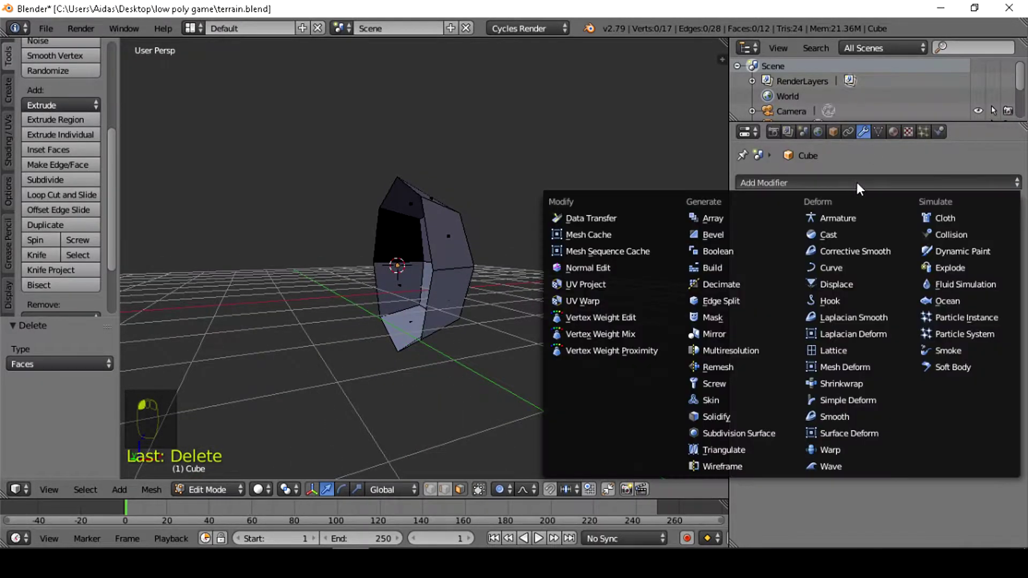
click(737, 336)
Select the rear bottom face of the head half
middle_drag(536, 299, 384, 309)
middle_drag(455, 416, 464, 489)
click(422, 326)
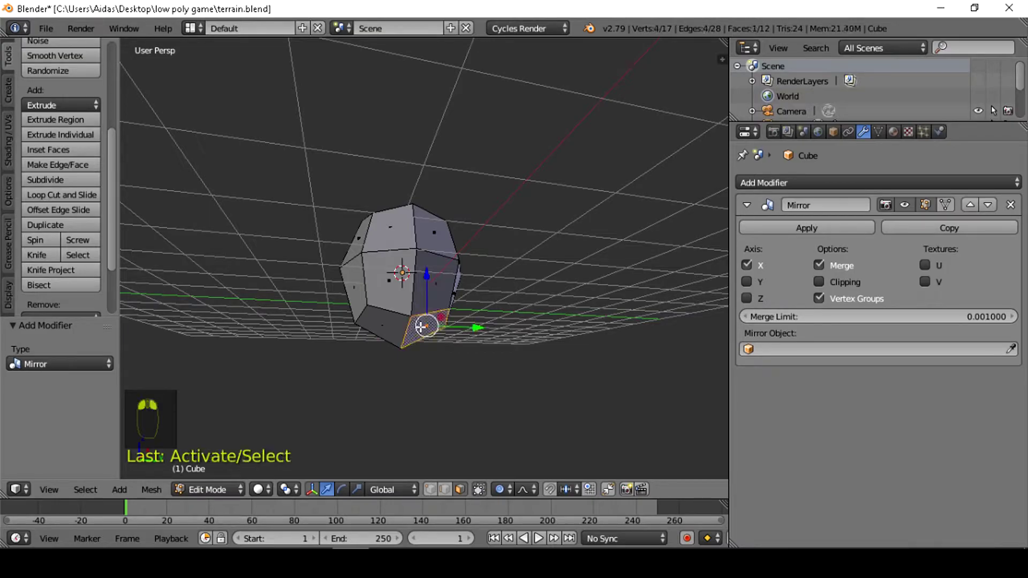
key(e)
click(460, 367)
middle_drag(459, 366, 533, 370)
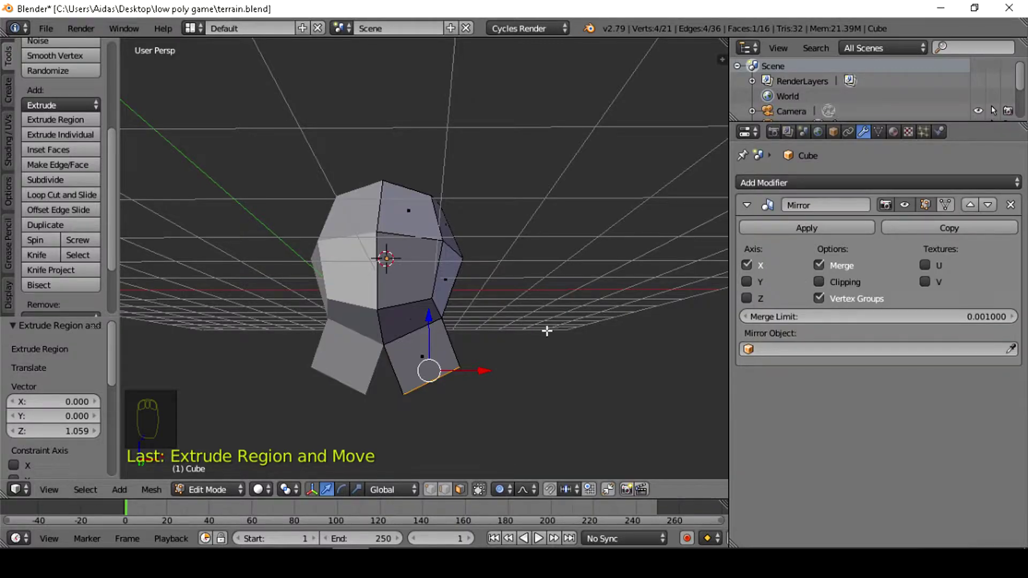
key(ctrl+z)
With Clipping enabled on the Mirror modifier, extrude the selected face about 1.22 downward as a neck and flatten its end to 0 along Z
click(818, 282)
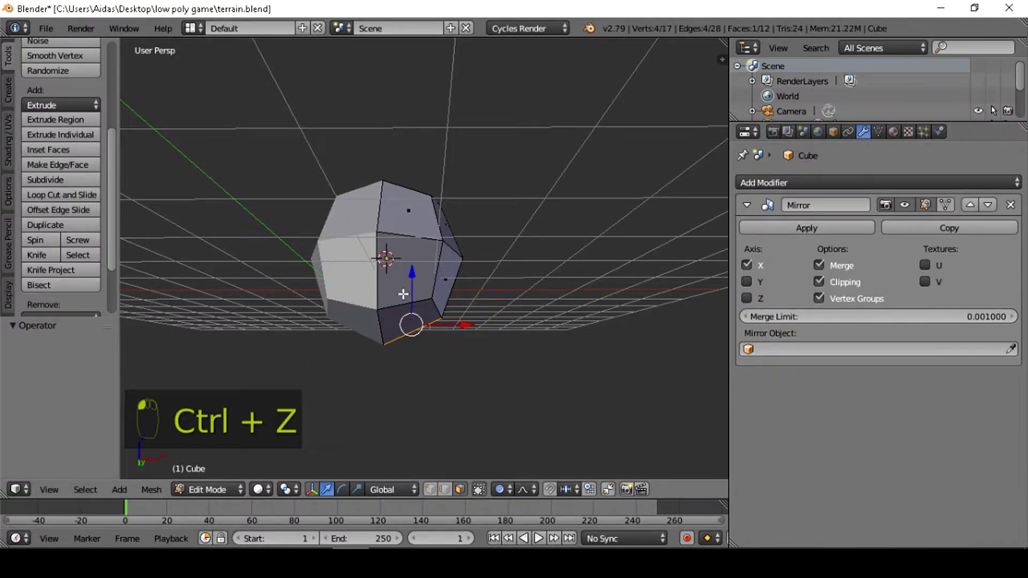
key(e)
click(476, 362)
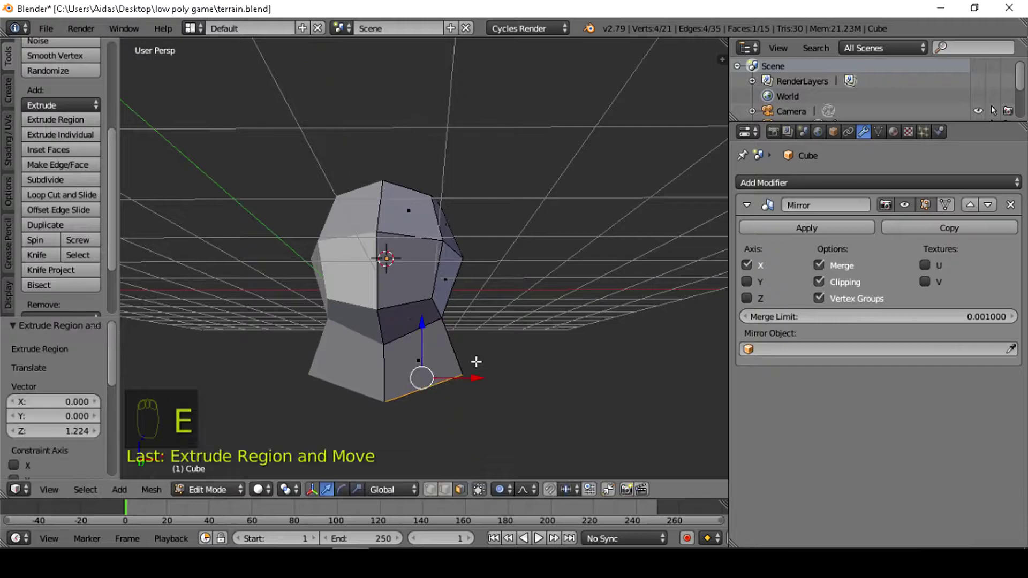
key(s)
key(z)
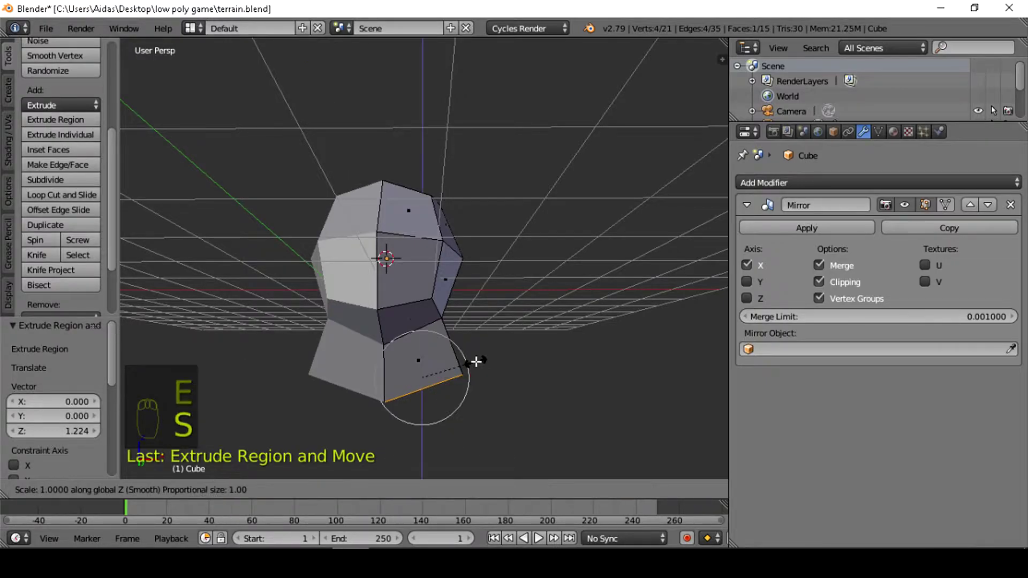
key(0)
click(476, 363)
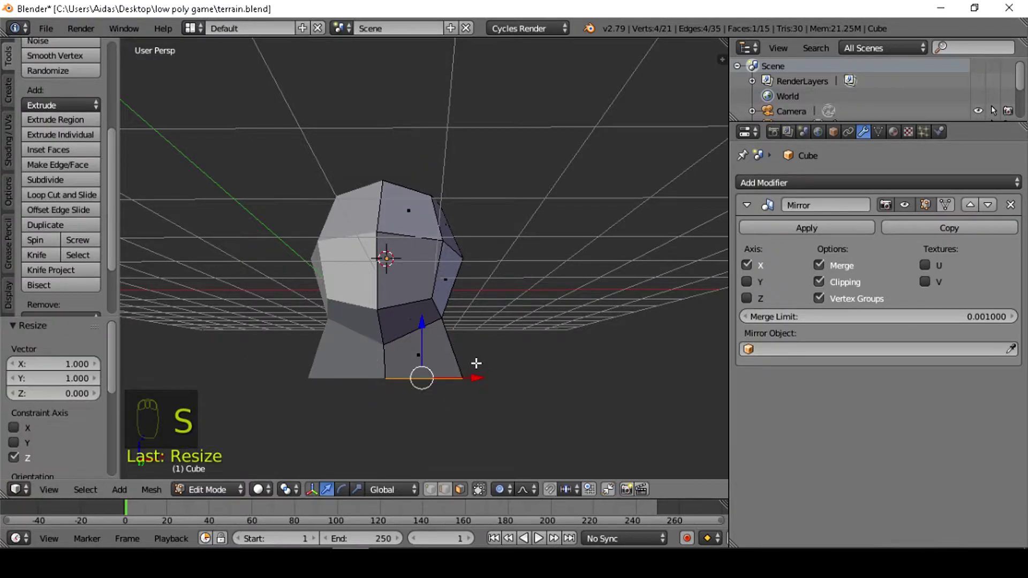
Extrude the neck's bottom face about 0.86 downward and widen it into shoulders by scaling about 4.57 along X
key(e)
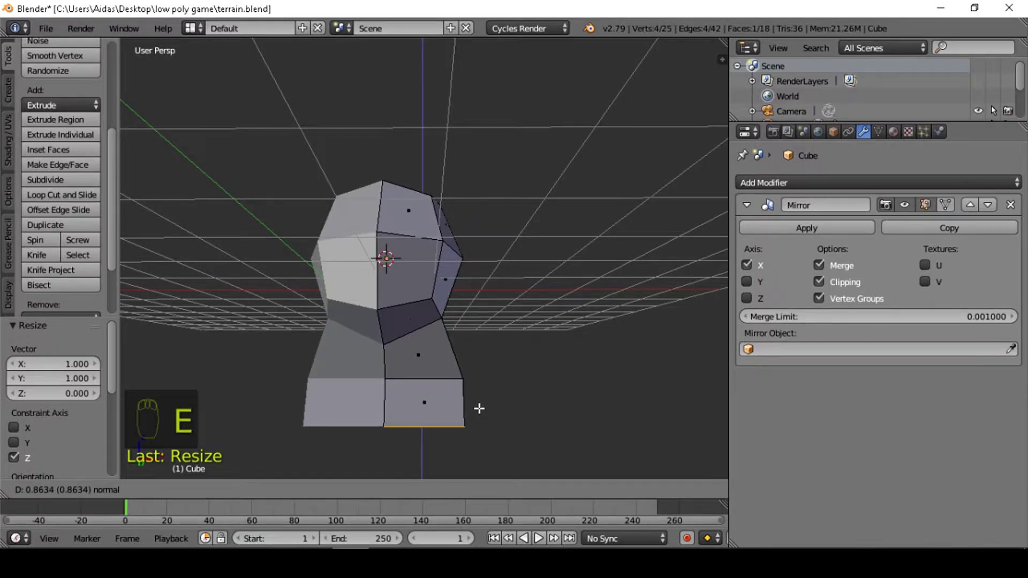
click(480, 408)
key(s)
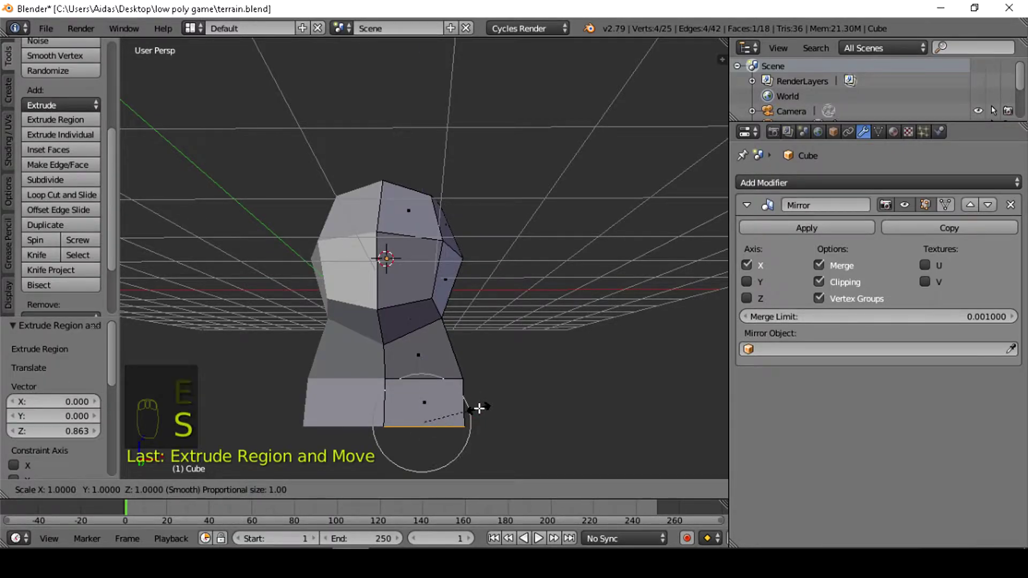
key(x)
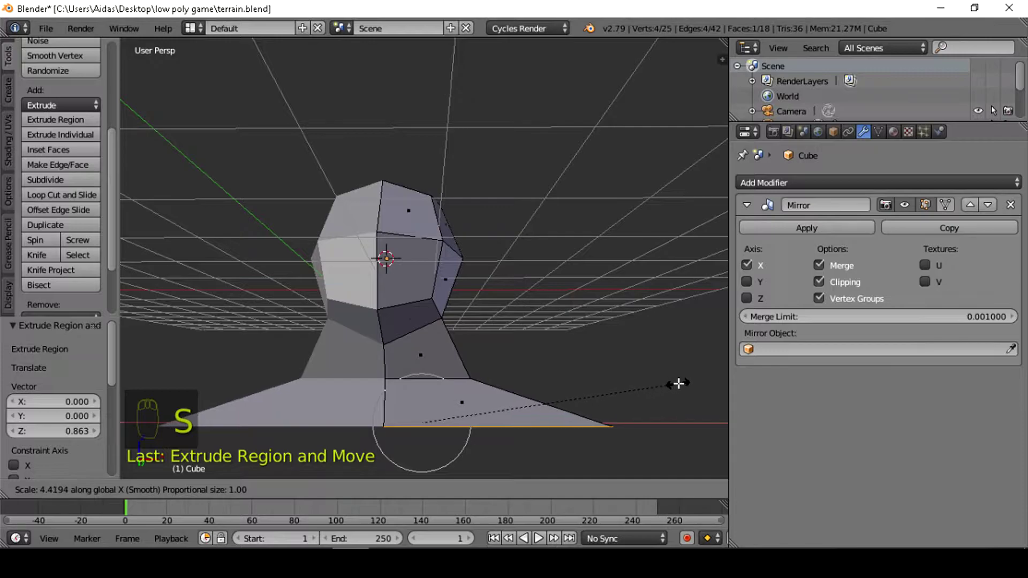
click(686, 381)
Form the torso by extruding the shoulders' bottom face downward about 4.11, then another section of about 2.46
scroll(551, 384, down, 3)
scroll(493, 361, up, 1)
scroll(493, 361, down, 1)
key(e)
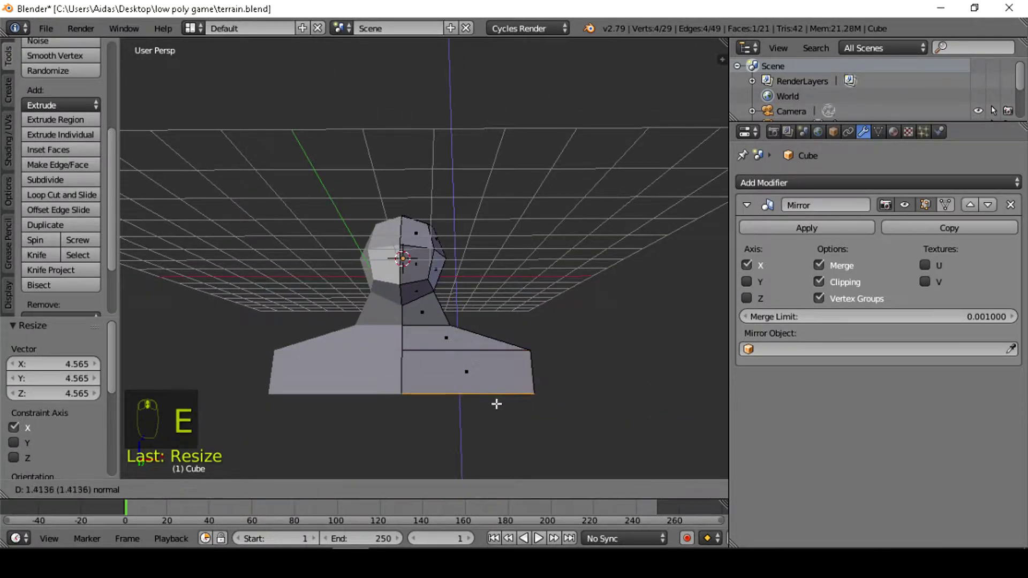
click(485, 51)
middle_drag(490, 44, 467, 227)
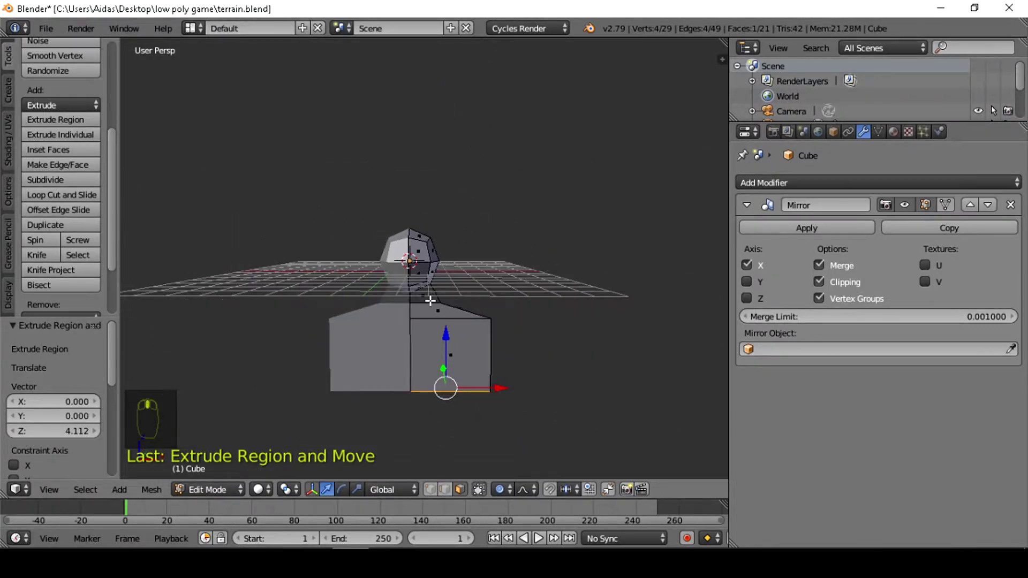
key(e)
click(447, 346)
Move the two vertical outer side edges of the torso inward along X by about 0.80 and a further 0.25
middle_drag(447, 346, 478, 469)
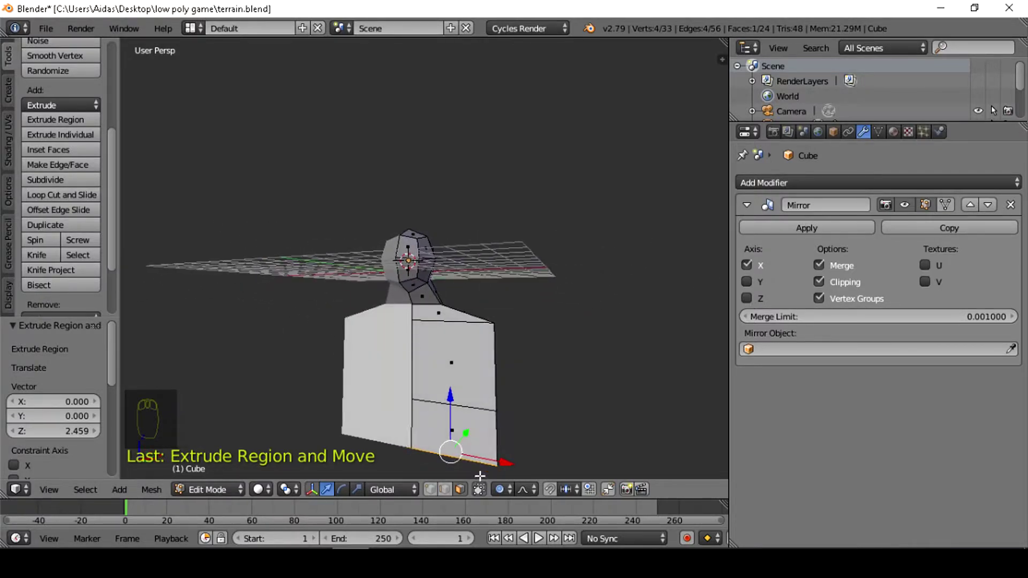
right_click(496, 393)
shift+right_click(494, 439)
middle_drag(510, 357, 532, 381)
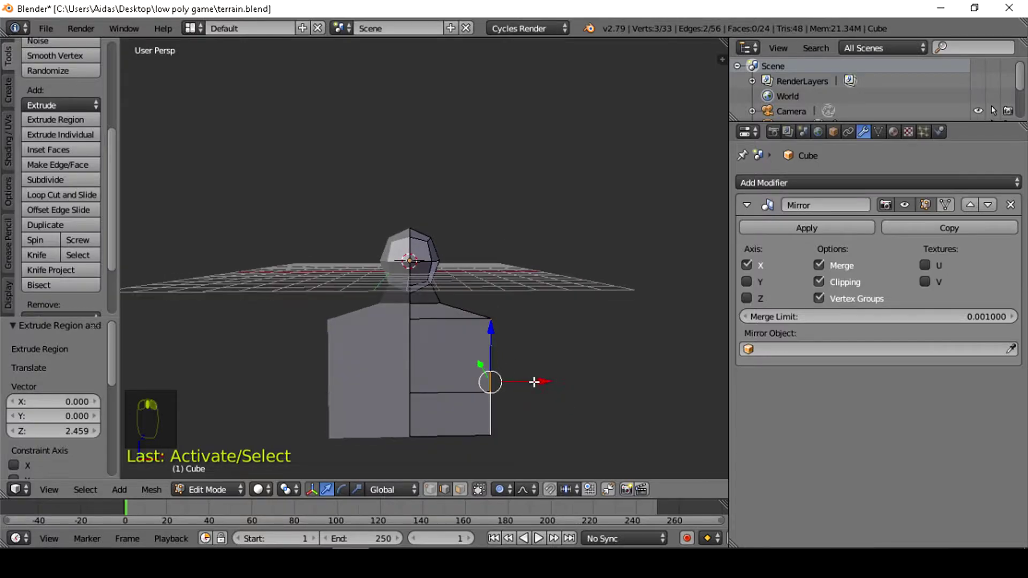
key(g)
key(x)
click(528, 382)
key(KP_1)
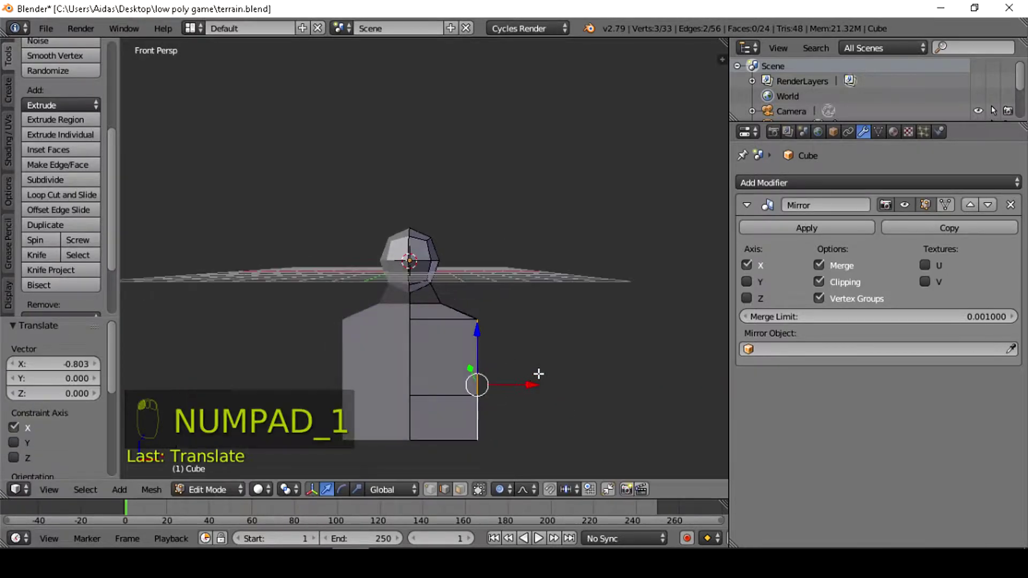
key(g)
key(x)
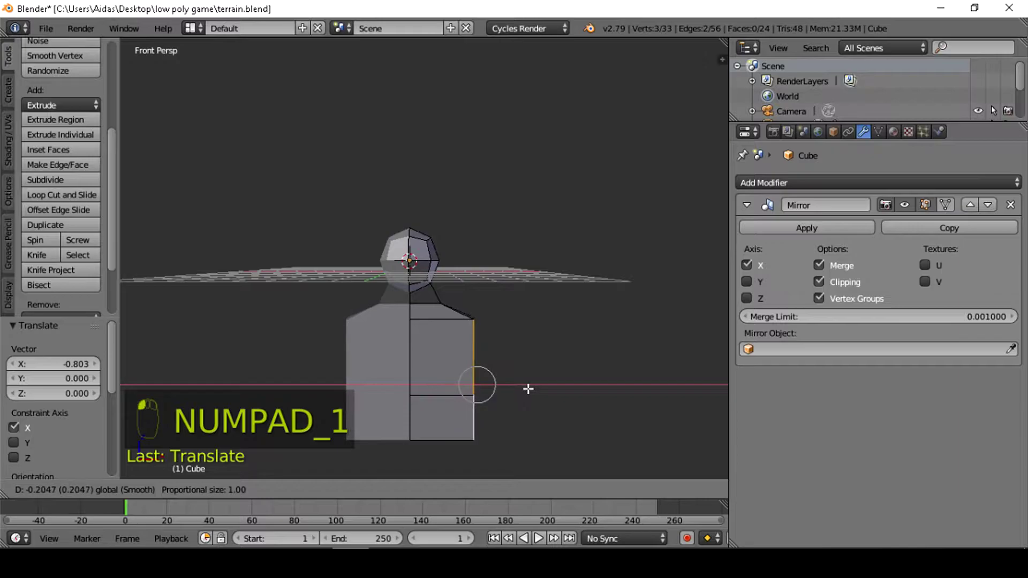
click(526, 388)
Add a horizontal loop cut around the upper torso and slide it up close to the shoulder line
scroll(526, 388, up, 5)
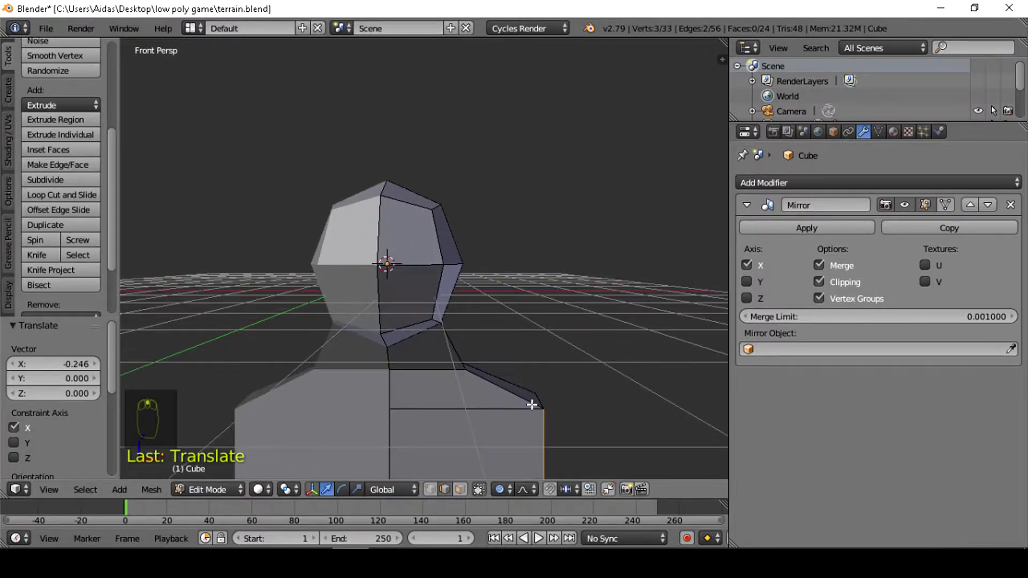
scroll(533, 402, down, 3)
middle_drag(534, 398, 472, 396)
scroll(517, 387, down, 2)
key(ctrl+r)
click(471, 363)
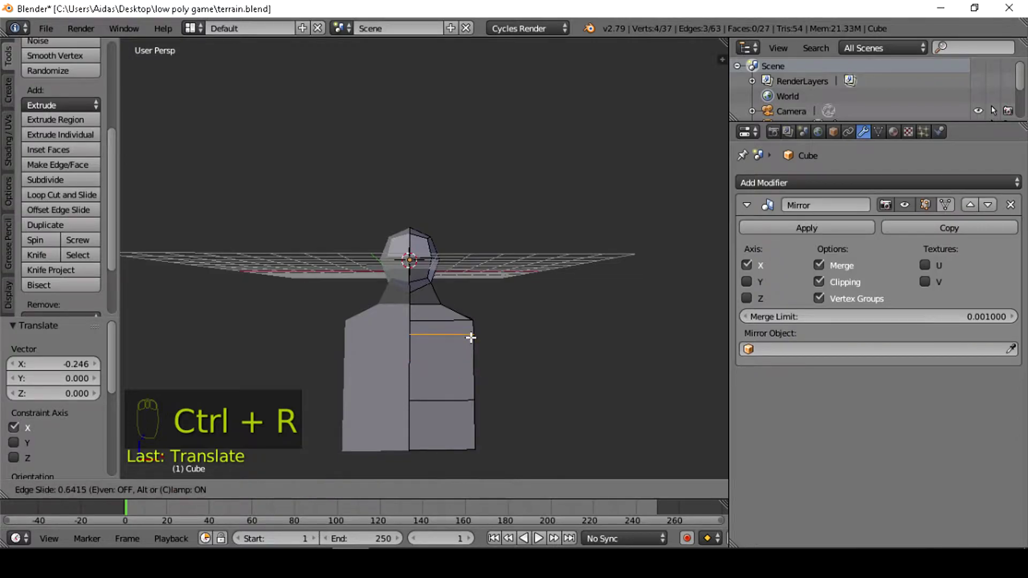
click(469, 344)
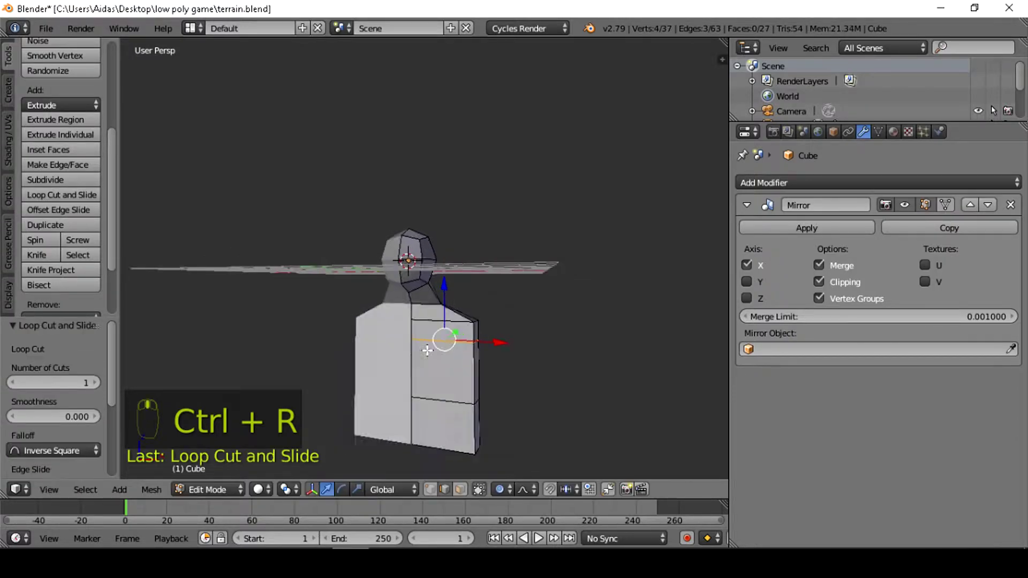
Extrude the narrow side face below the shoulder outward as an arm stub and pull its end back about 0.44 along X
middle_drag(469, 343, 428, 421)
click(461, 489)
right_click(455, 336)
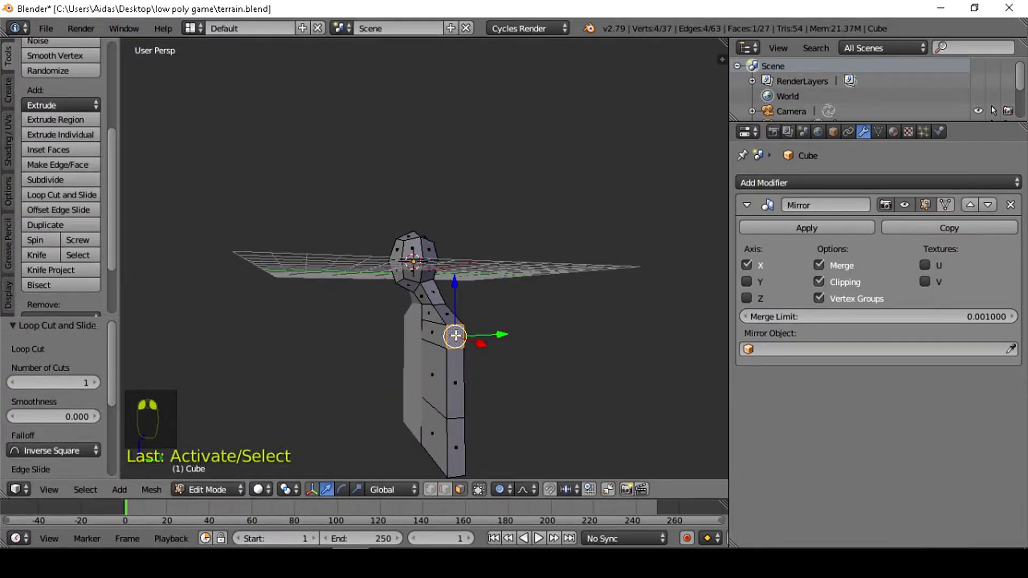
key(e)
click(473, 341)
middle_drag(481, 351, 584, 346)
key(g)
key(x)
click(533, 329)
scroll(585, 369, up, 1)
drag(602, 369, 586, 371)
scroll(567, 383, up, 1)
Merge the arm stub's two upper outer vertices into the adjacent shoulder corners using At Last
middle_drag(561, 396, 528, 404)
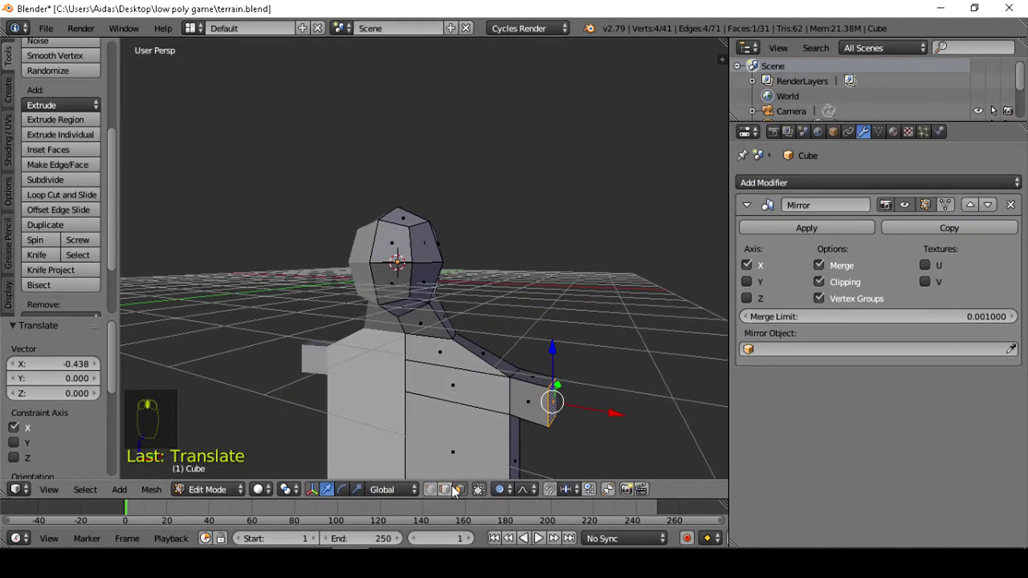
right_click(559, 391)
shift+right_click(511, 376)
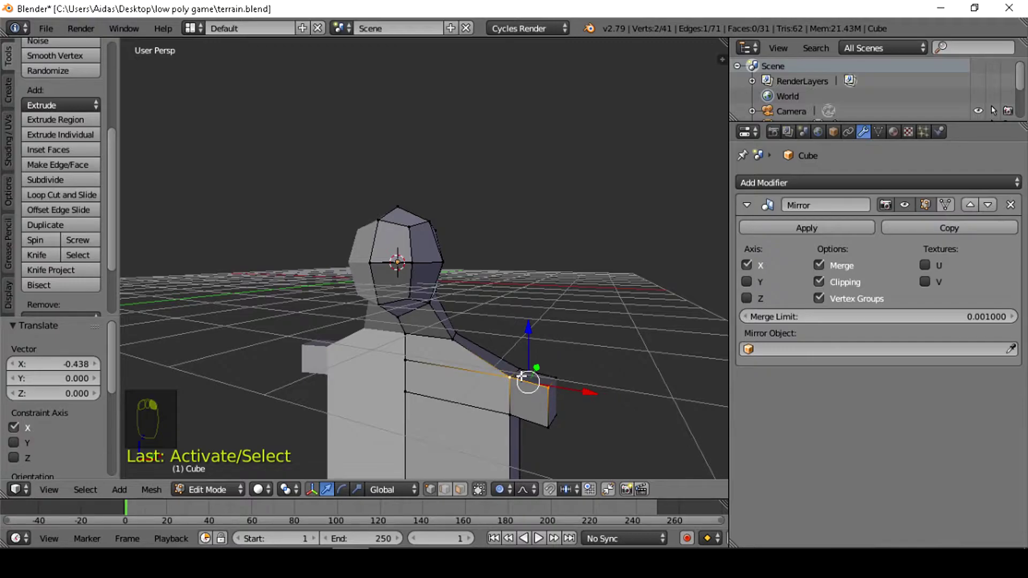
key(alt+m)
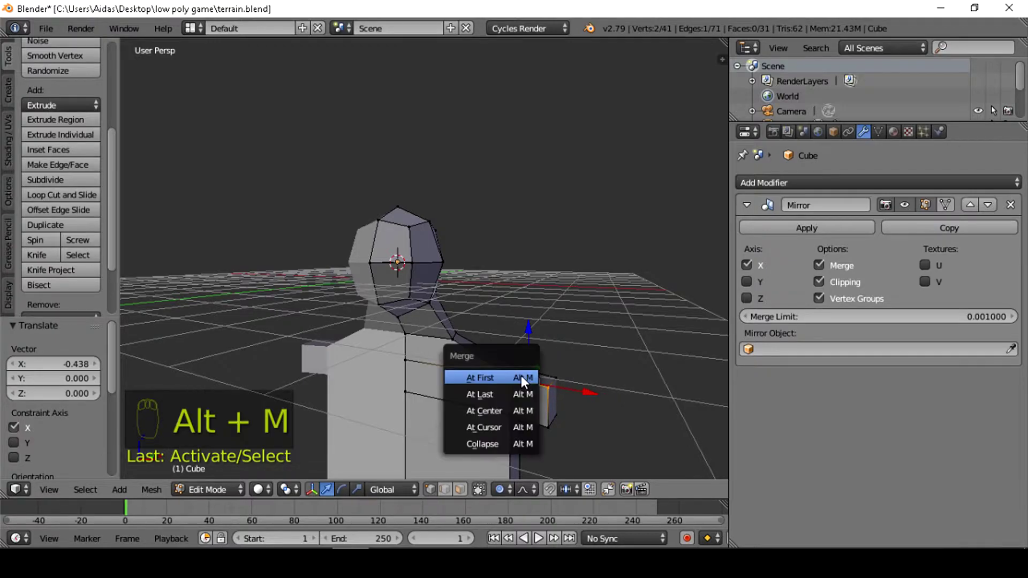
click(493, 395)
right_click(555, 378)
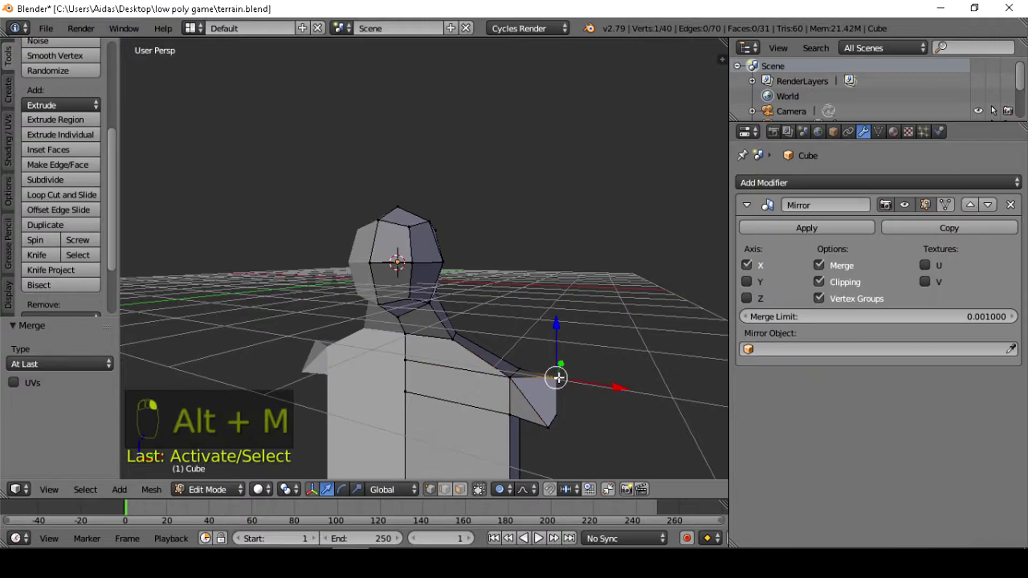
shift+right_click(520, 368)
key(alt+m)
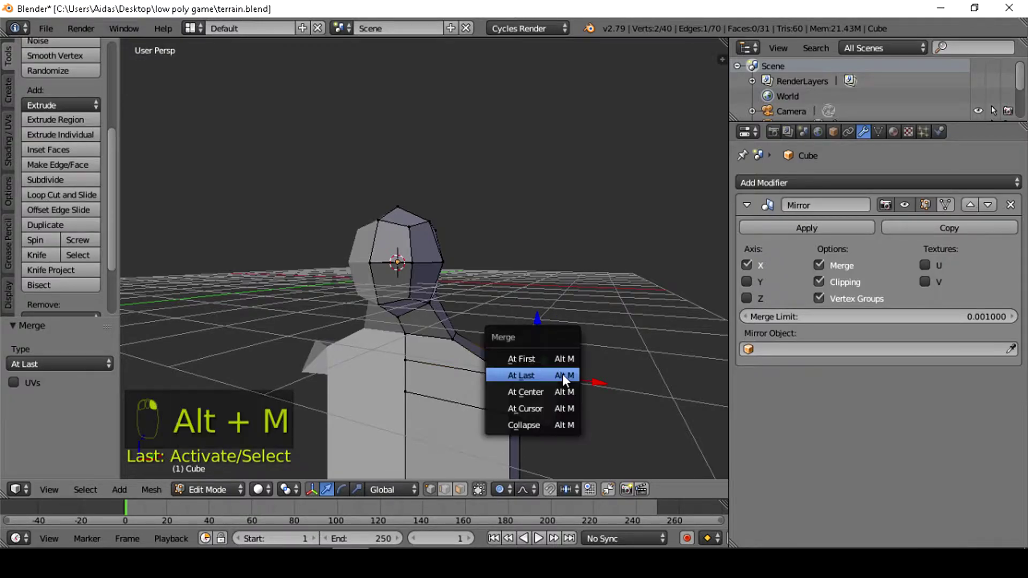
click(562, 375)
Extrude the underside face of the arm stub about 3.74 downward to form the arm
middle_drag(595, 397, 514, 384)
click(461, 491)
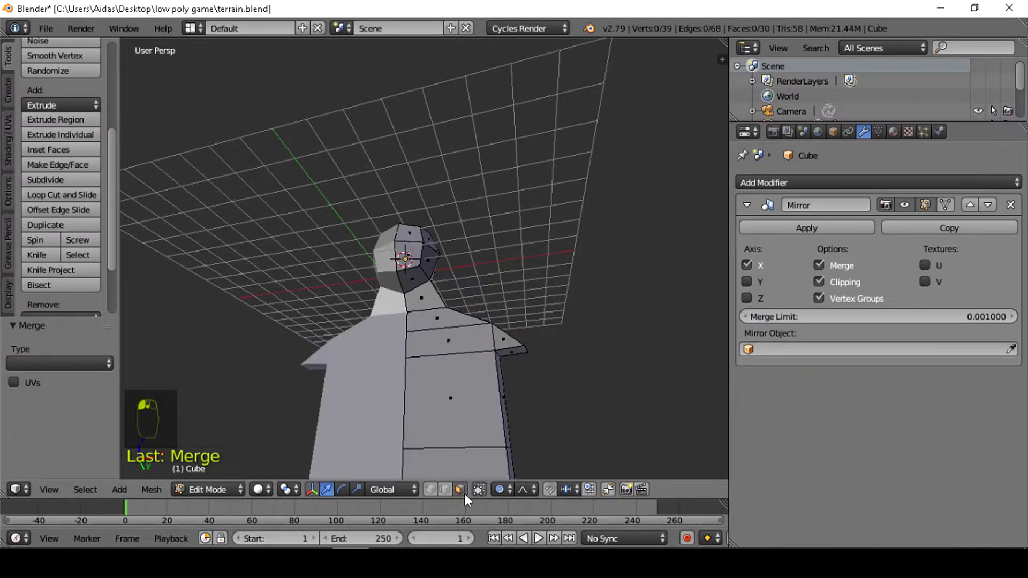
right_click(513, 348)
key(e)
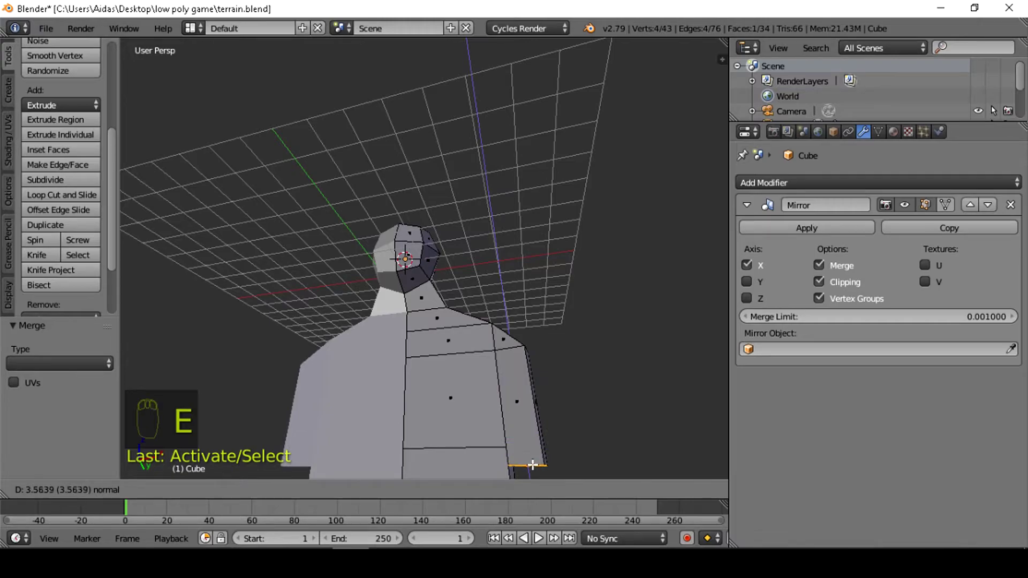
click(533, 473)
scroll(541, 454, down, 3)
middle_drag(541, 454, 502, 397)
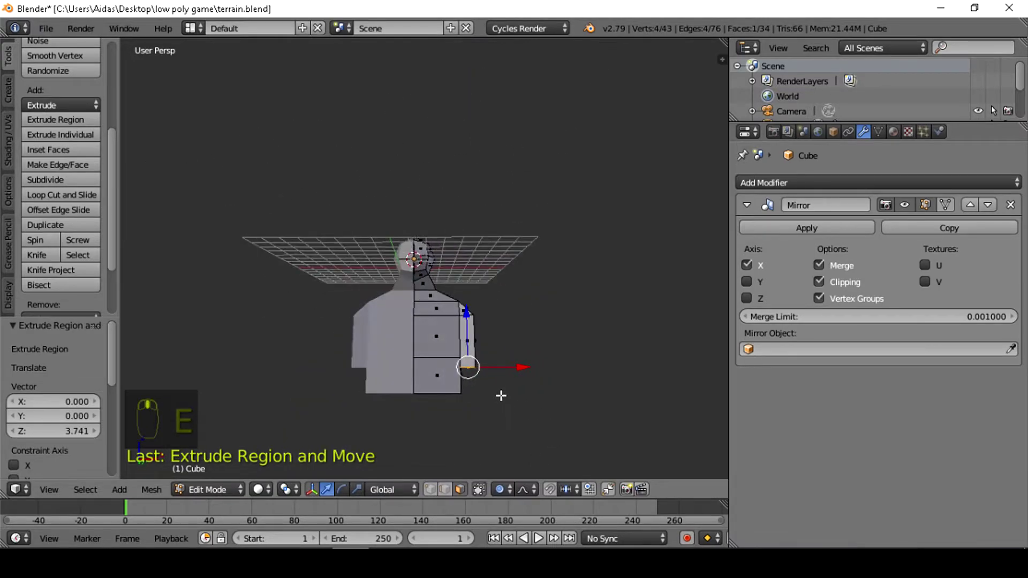
Lower the arm's end face along Z and move it outward about 2.90 along X so the arm slants away
drag(465, 312, 465, 328)
drag(528, 384, 567, 375)
scroll(466, 305, up, 2)
mouse_move(478, 316)
middle_down()
mouse_move(442, 328)
mouse_move(402, 319)
mouse_move(483, 297)
middle_up()
scroll(492, 405, down, 1)
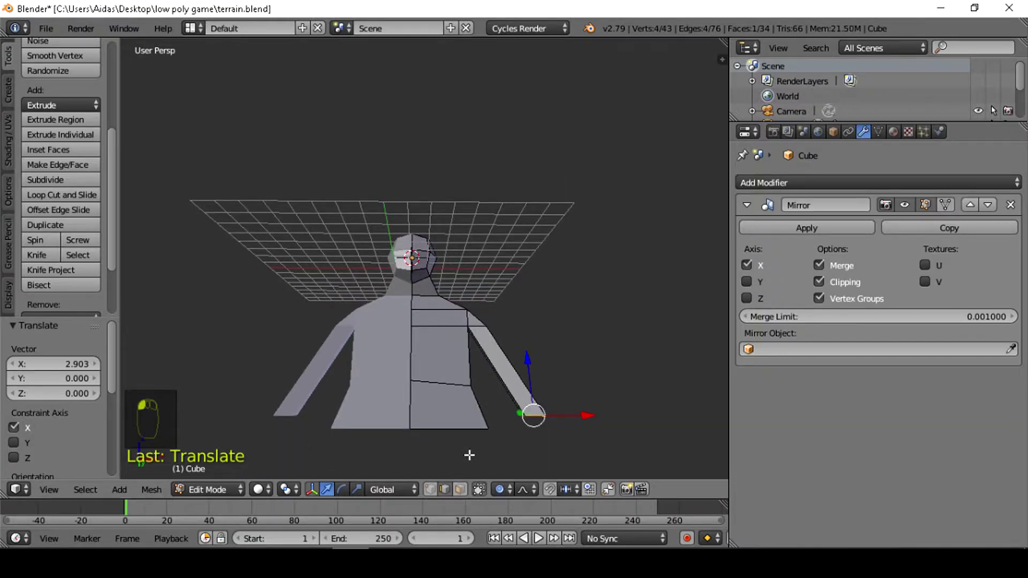
Move the torso's lower outer edge inward about 1.10 along X
middle_drag(468, 452, 488, 433)
right_click(490, 431)
drag(549, 433, 524, 428)
middle_drag(524, 428, 482, 393)
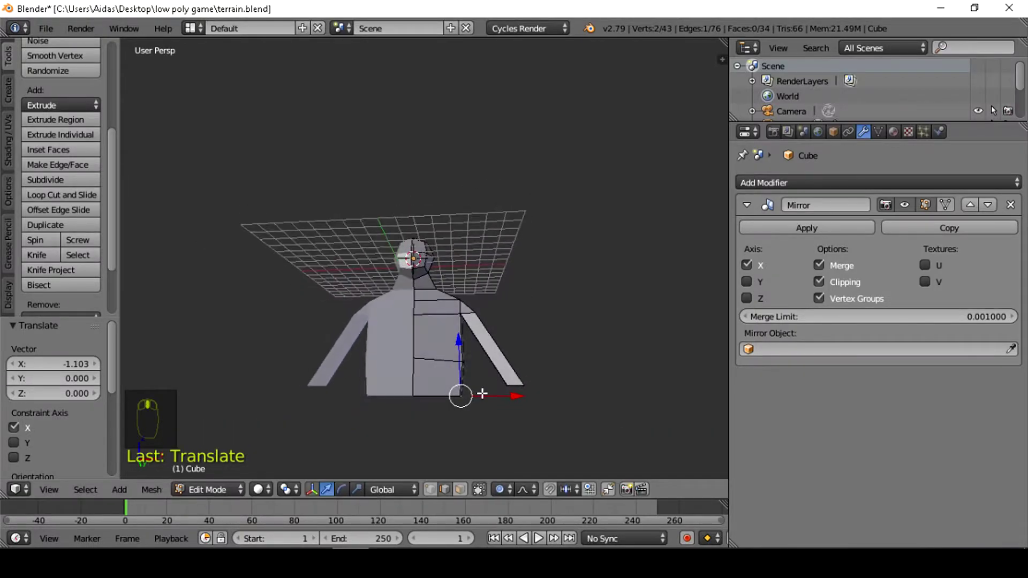
Add a vertical loop cut through the head and torso half, slid about 0.23 toward the centre line
scroll(481, 395, up, 2)
scroll(449, 424, down, 2)
middle_drag(450, 425, 448, 419)
key(ctrl+r)
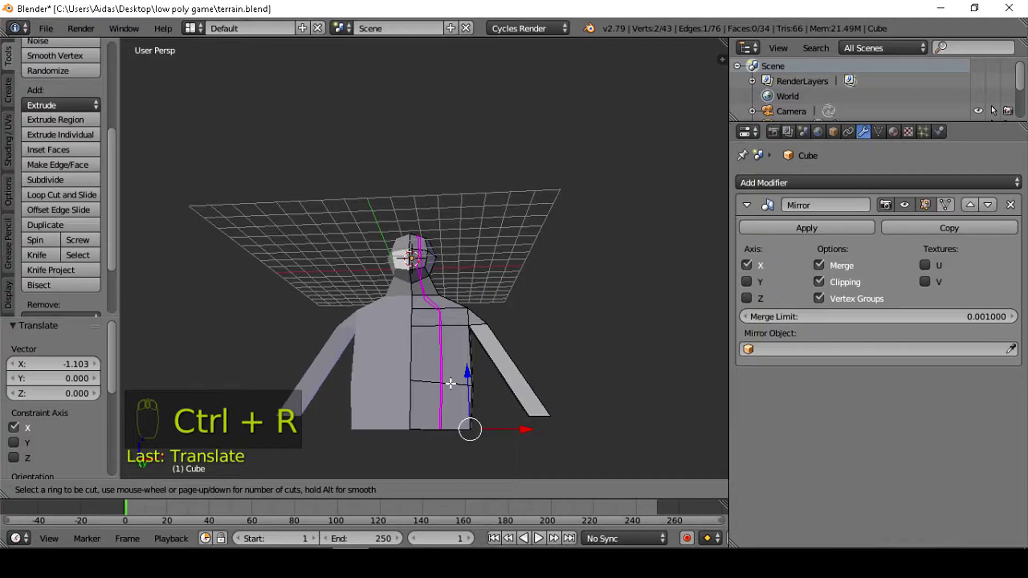
click(451, 384)
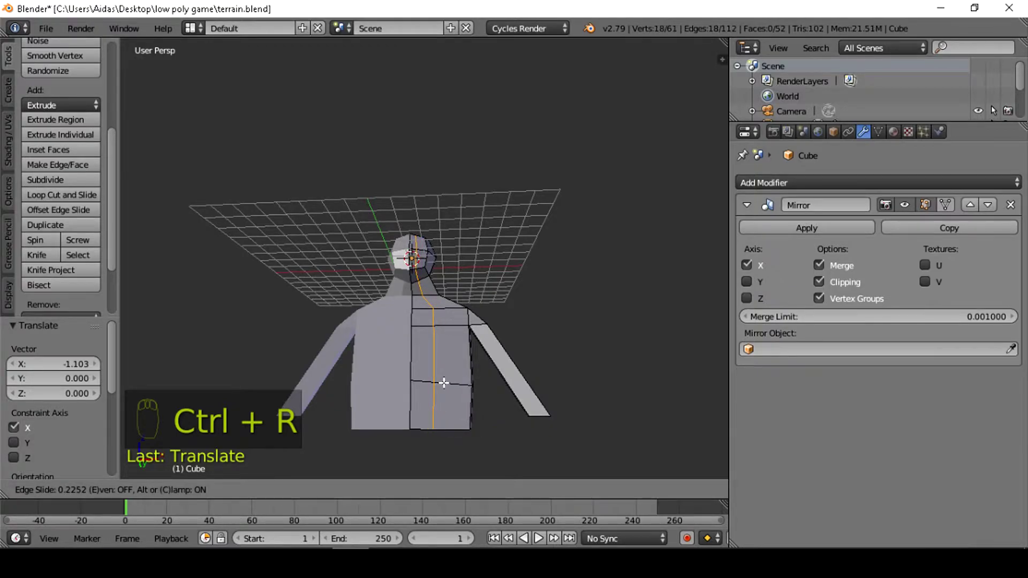
click(444, 383)
Extrude the inner bottom face of the torso about 1.56 downward to form the crotch
middle_drag(429, 435, 426, 490)
click(429, 490)
right_click(421, 384)
middle_drag(421, 384, 429, 442)
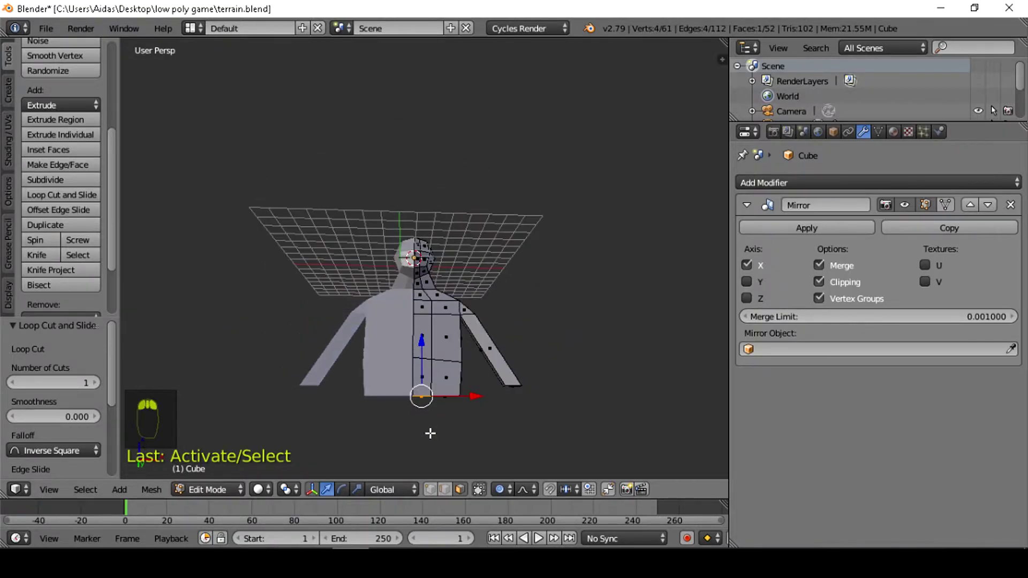
drag(425, 346, 423, 357)
right_click(423, 357)
key(e)
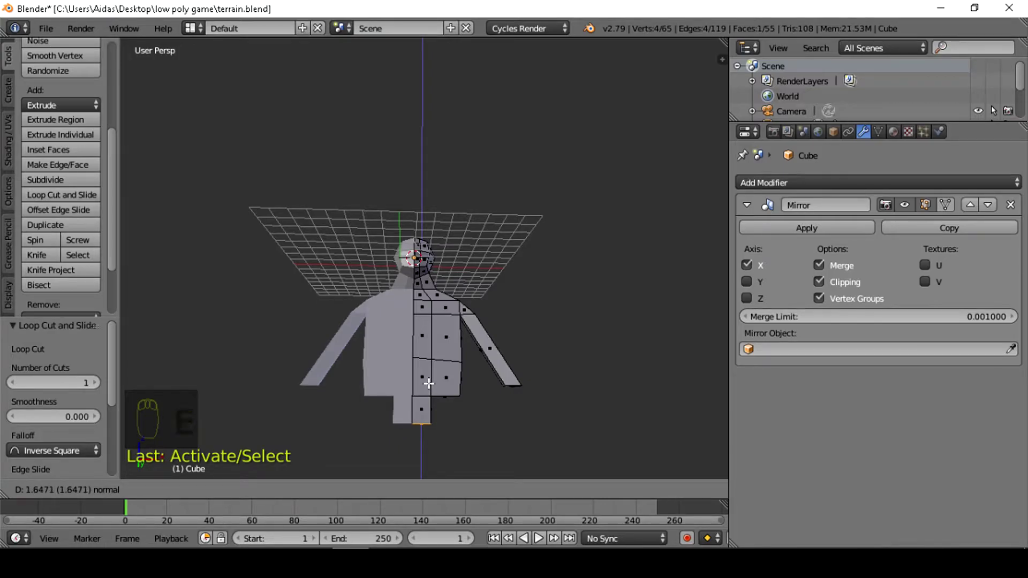
click(429, 389)
Move the crotch's lower outer edge inward about 1.06 along X to taper it toward the centre
middle_drag(440, 408, 397, 409)
click(444, 489)
scroll(448, 429, up, 1)
right_click(443, 465)
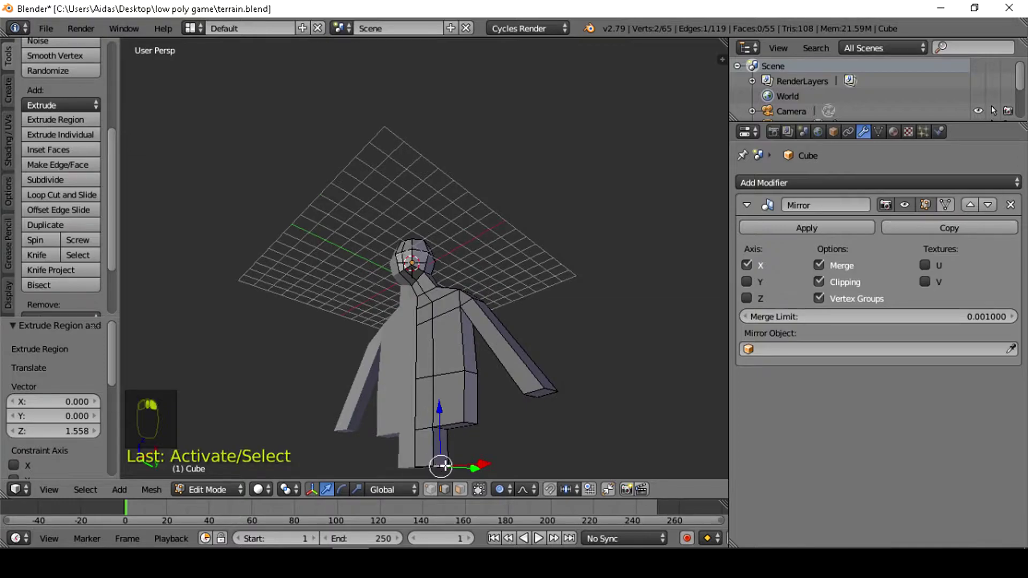
scroll(445, 460, up, 2)
middle_drag(445, 460, 585, 386)
key(g)
key(x)
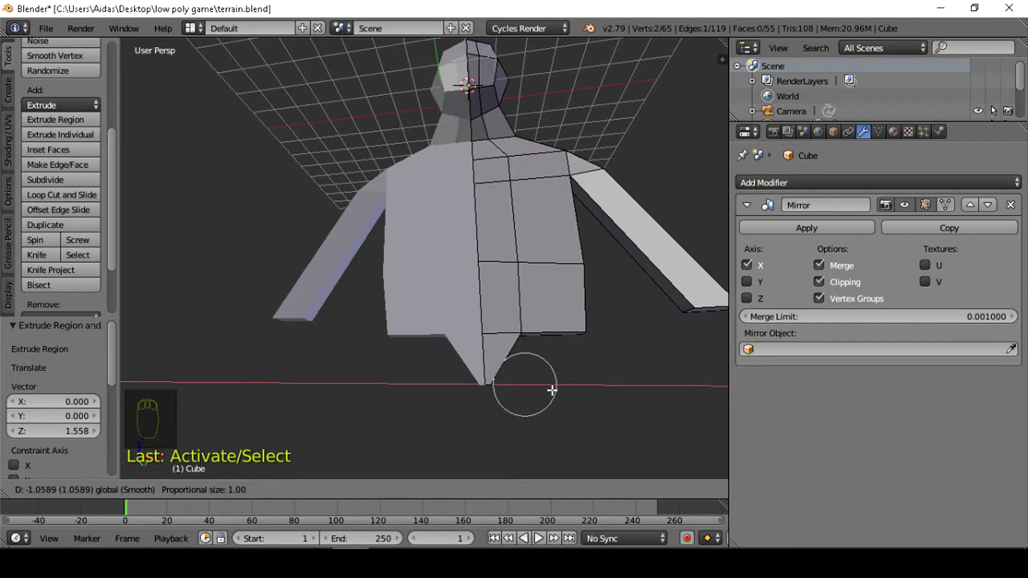
click(552, 391)
Extrude the slanted crotch side face together with the torso's outer bottom face about 6.35 to form the leg
middle_drag(548, 405, 515, 416)
click(461, 489)
right_click(473, 375)
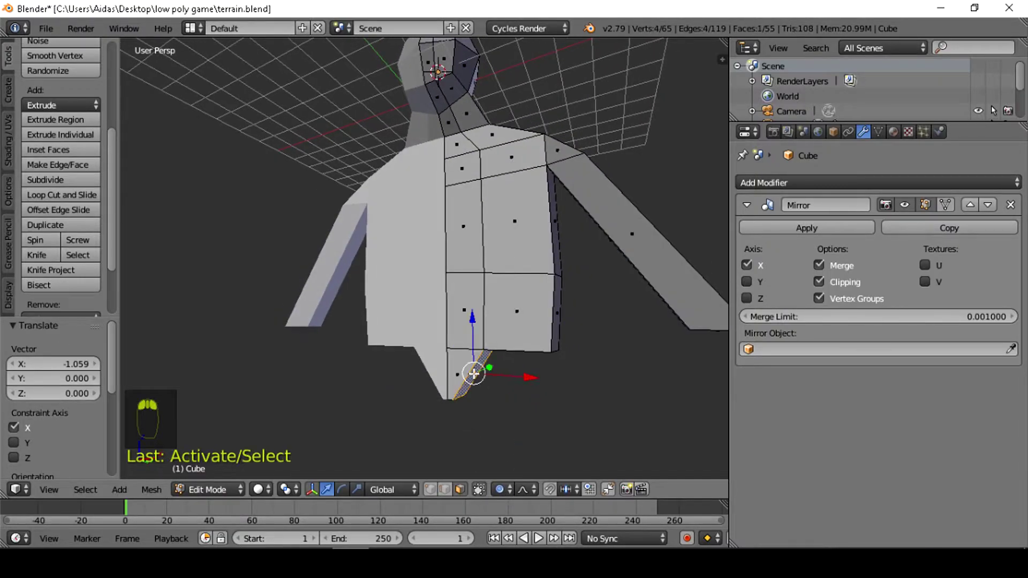
middle_drag(514, 352, 523, 309)
shift+right_click(526, 267)
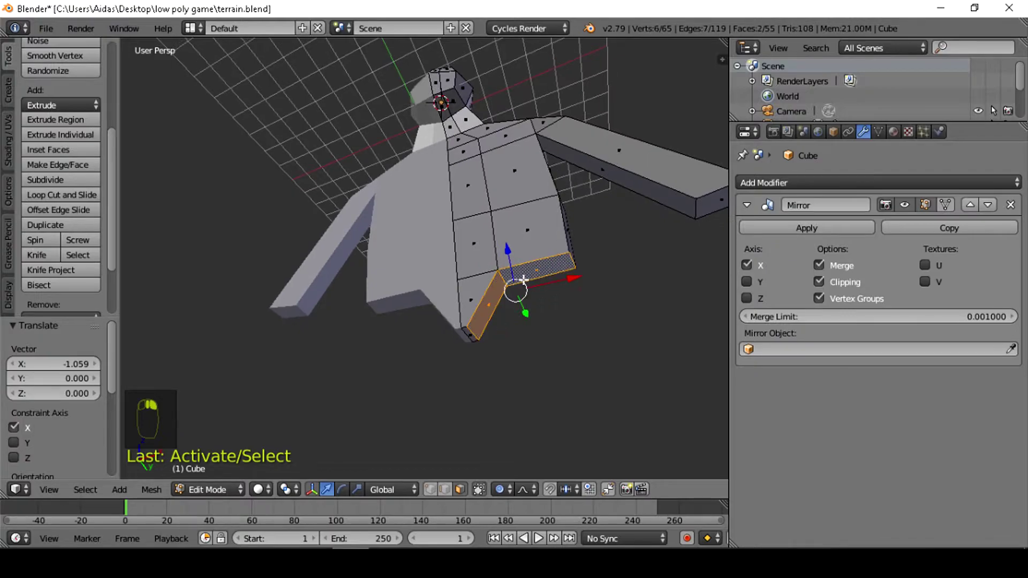
middle_drag(525, 273, 551, 350)
key(e)
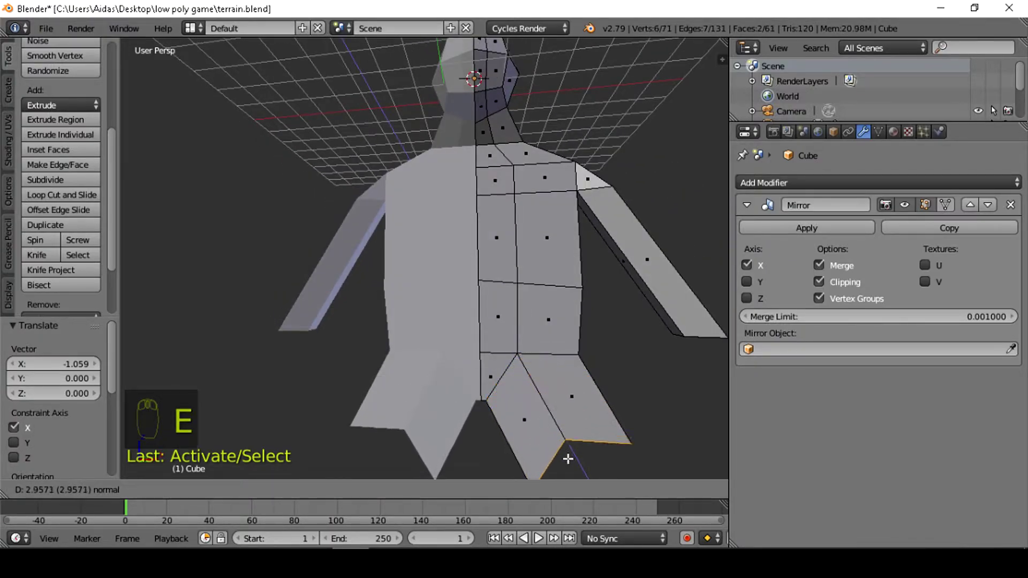
click(579, 143)
scroll(577, 147, down, 3)
middle_drag(576, 150, 546, 213)
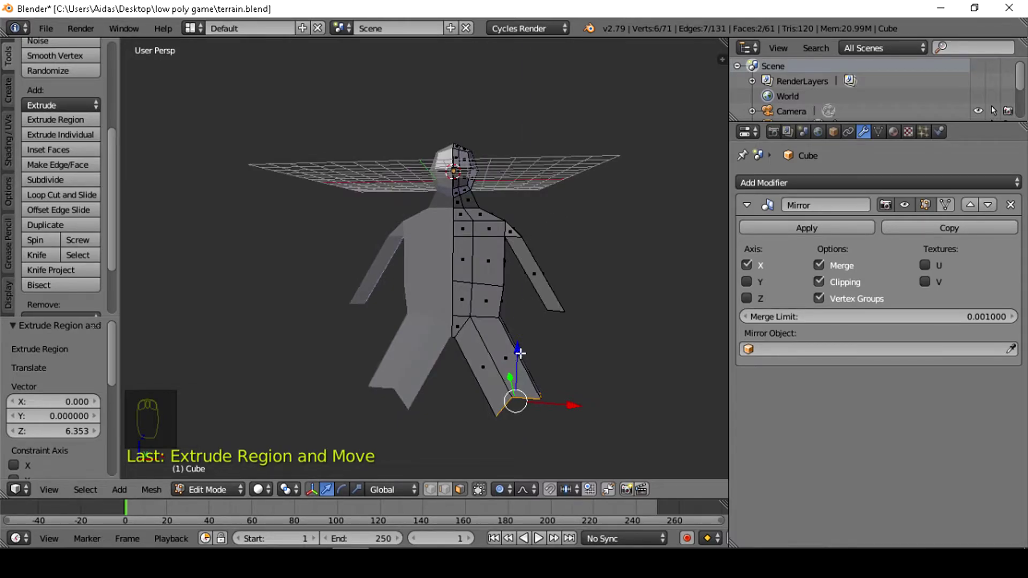
key(g)
key(z)
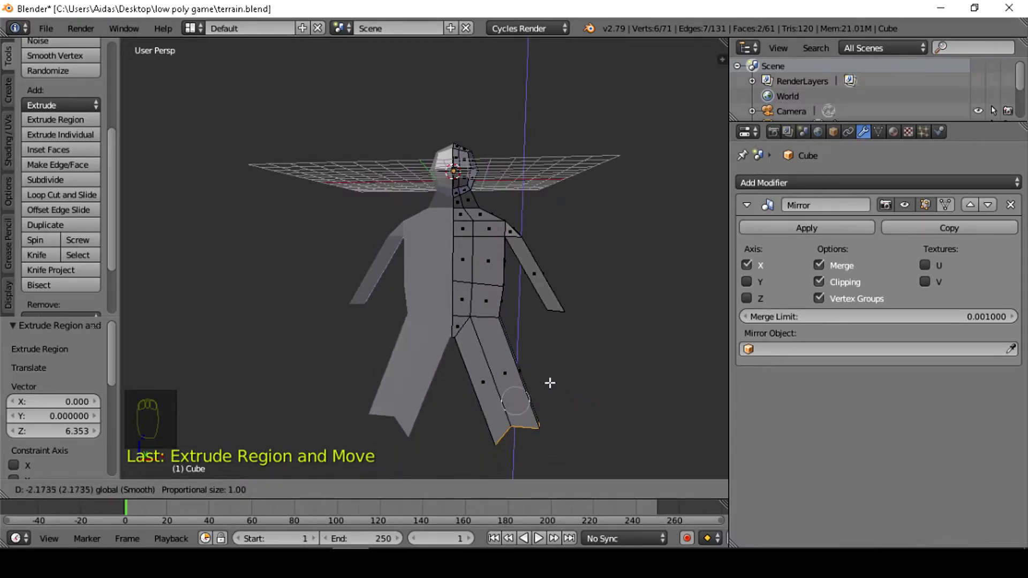
click(528, 296)
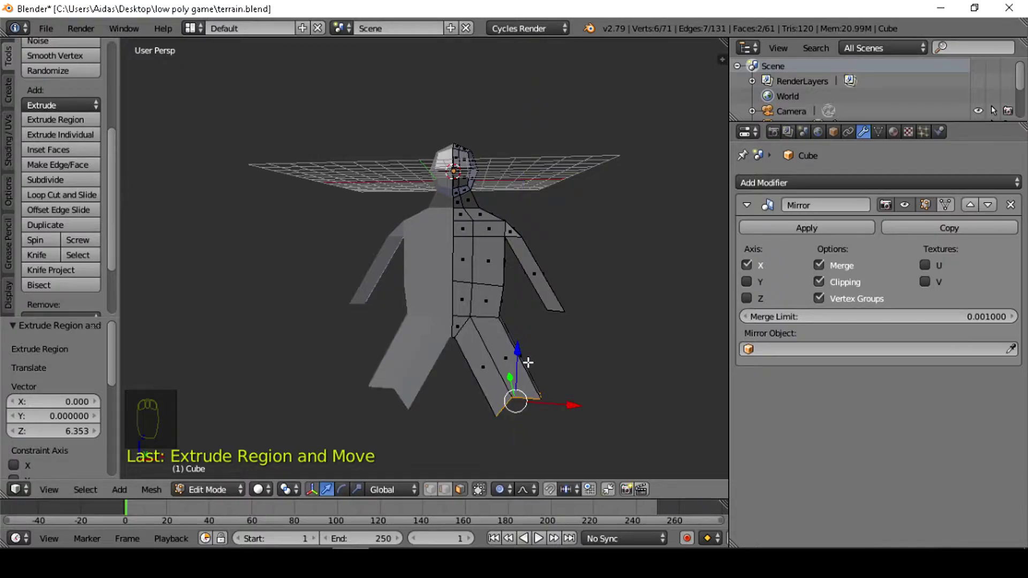
Extrude the leg's end faces a further 3.20 or so and flatten the end to 0 along Z
key(e)
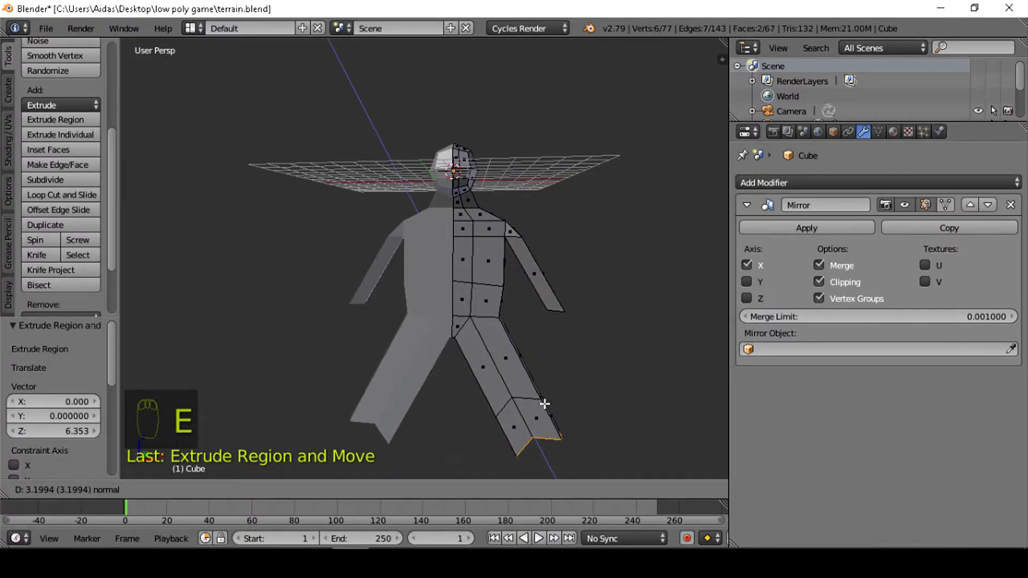
click(545, 404)
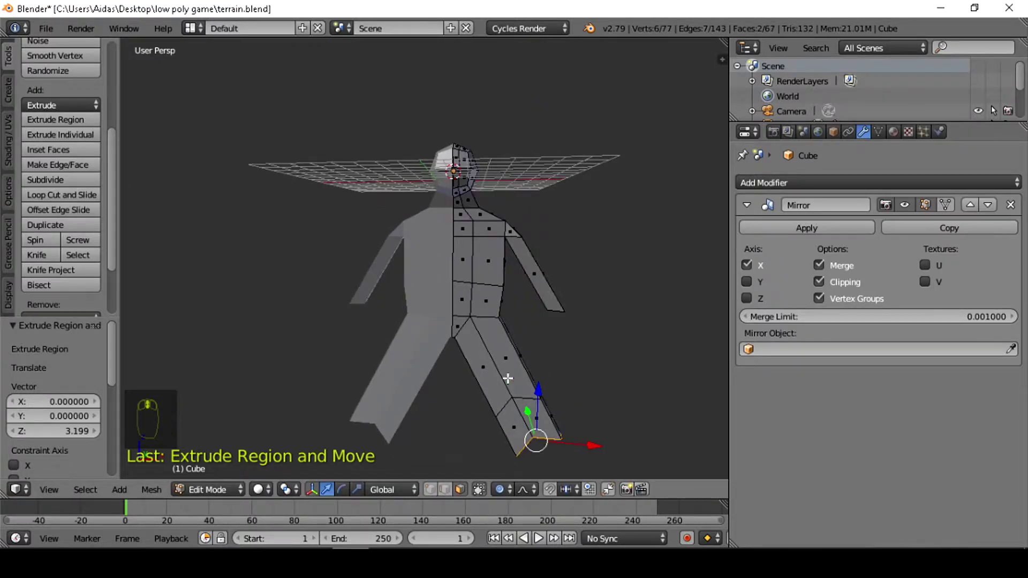
key(KP_1)
scroll(516, 362, down, 2)
scroll(517, 362, up, 2)
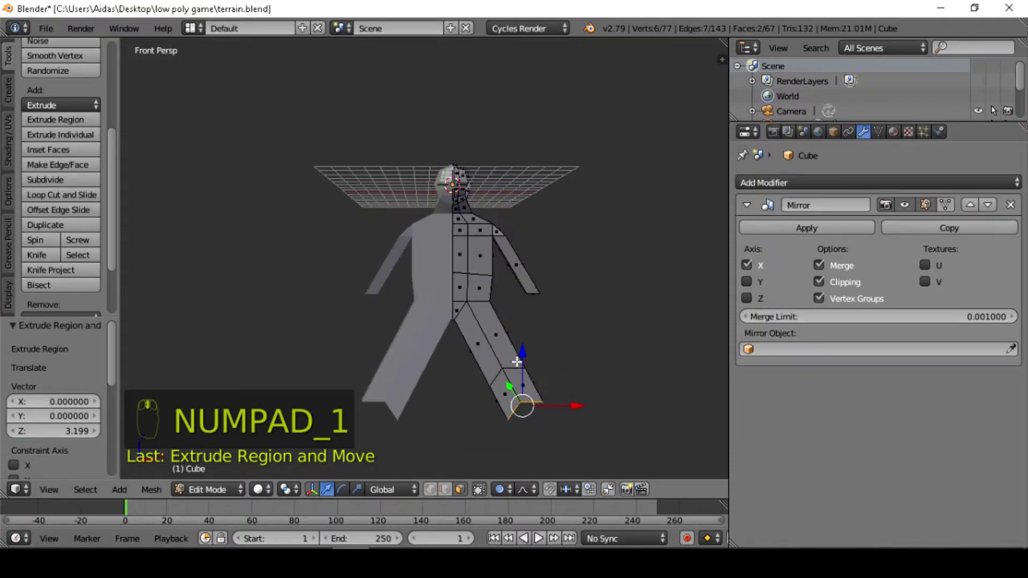
scroll(517, 362, down, 2)
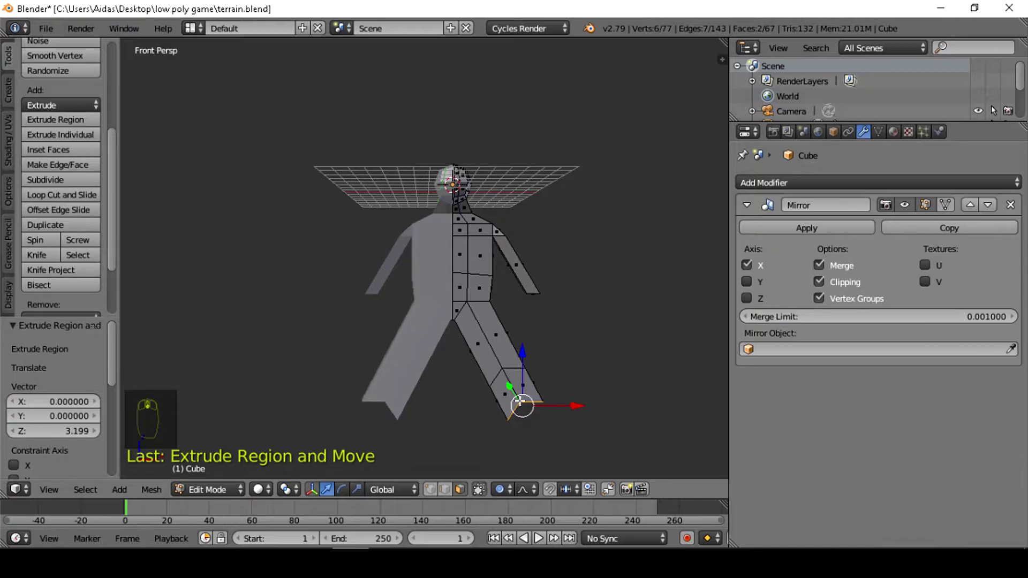
key(s)
key(z)
key(0)
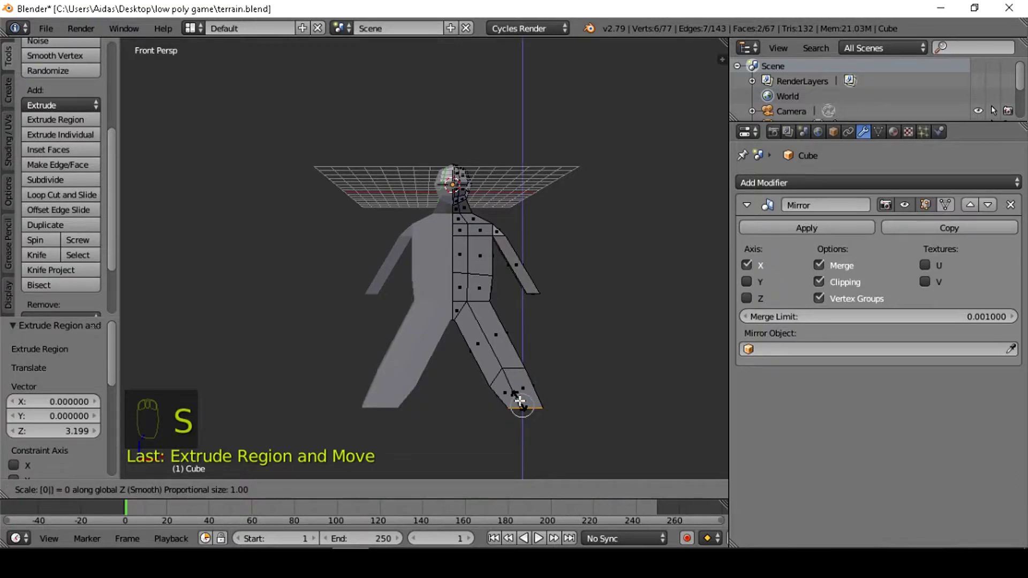
key(Return)
scroll(552, 381, up, 1)
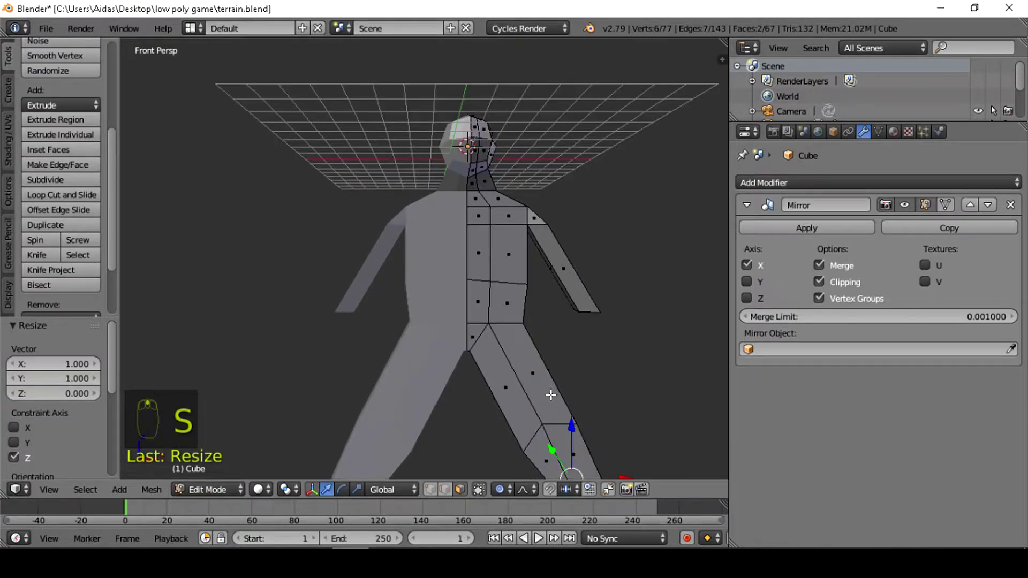
scroll(549, 384, down, 1)
Add one loop cut around the lower section of the torso, just above the hips
mouse_move(548, 383)
middle_down()
mouse_move(455, 383)
mouse_move(550, 371)
middle_up()
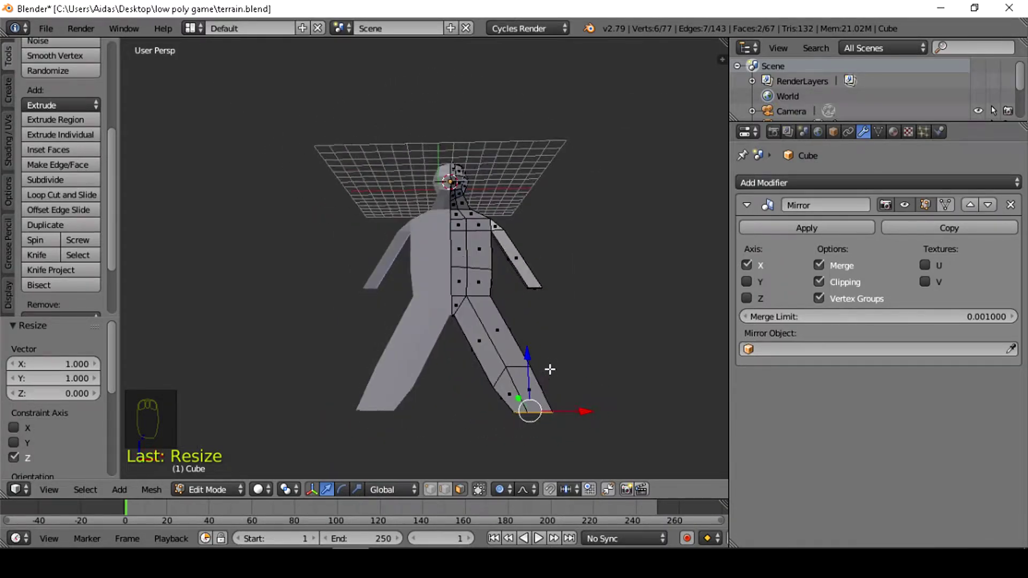
scroll(551, 370, up, 2)
middle_drag(554, 319, 497, 334)
right_click(464, 302)
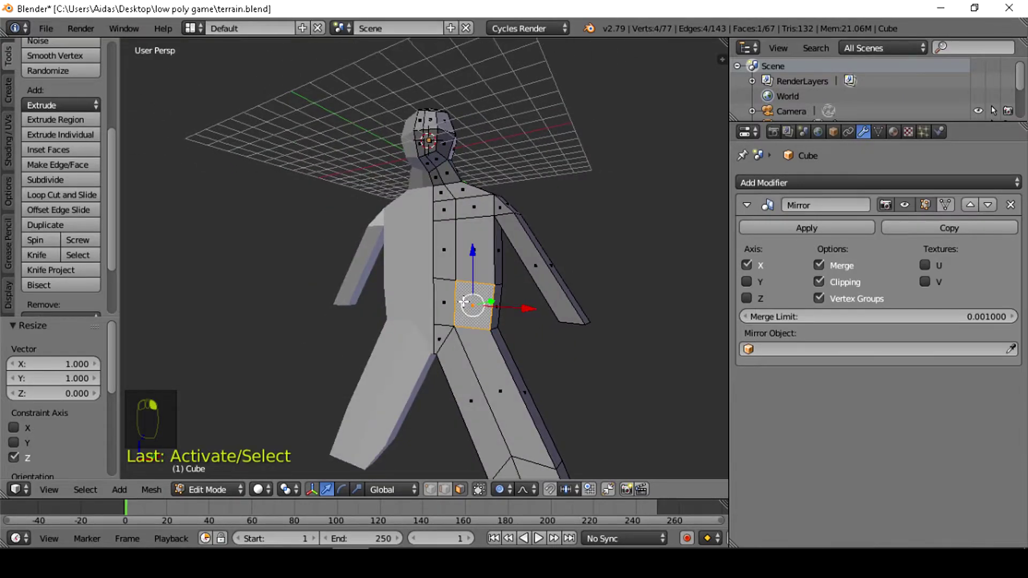
key(ctrl+r)
click(480, 304)
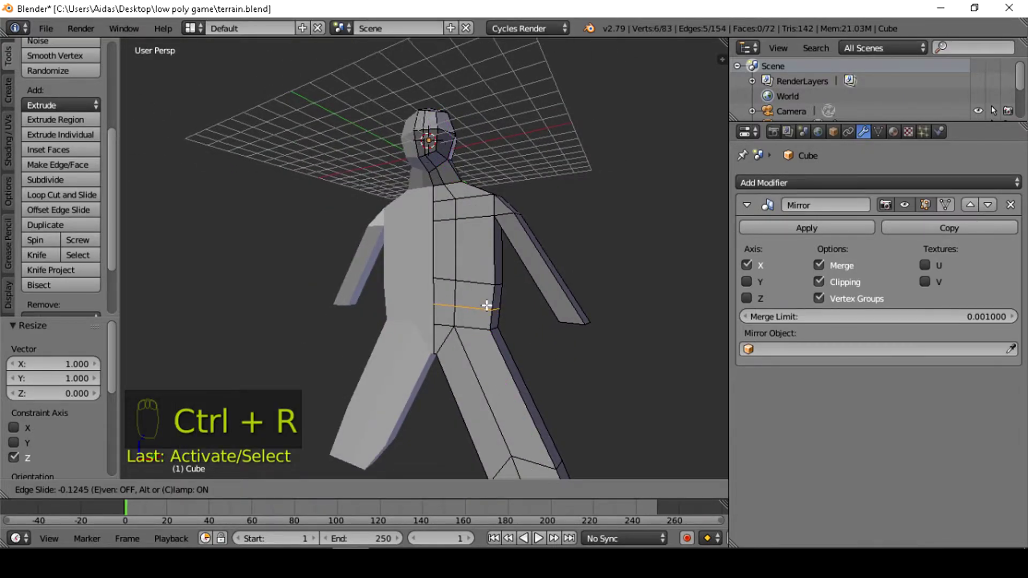
click(487, 305)
Move the two faces on the lower back of the torso about 0.04 along Y
middle_drag(490, 306, 355, 306)
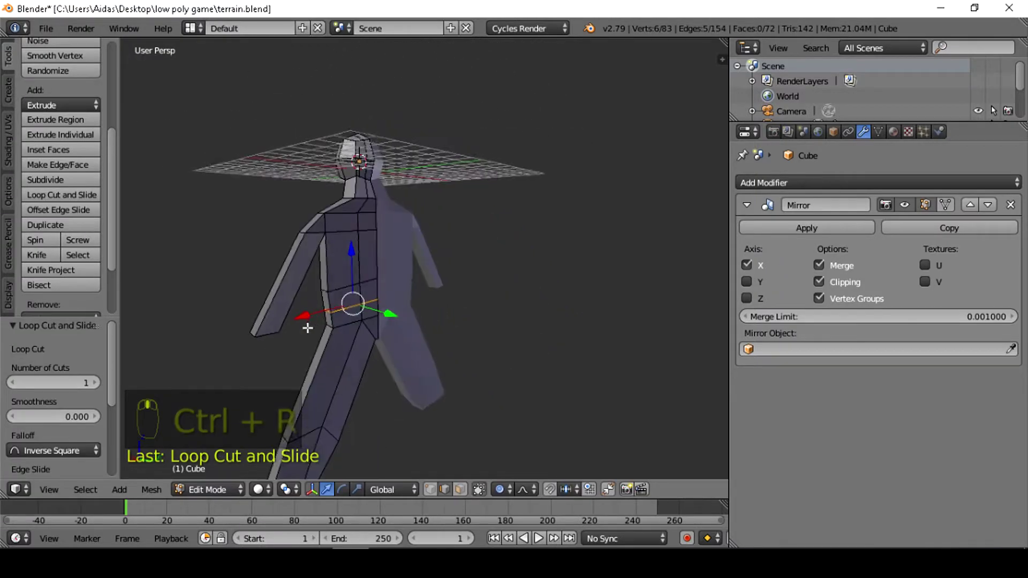
right_click(355, 307)
shift+right_click(373, 303)
middle_drag(397, 314, 451, 359)
key(g)
key(y)
click(439, 312)
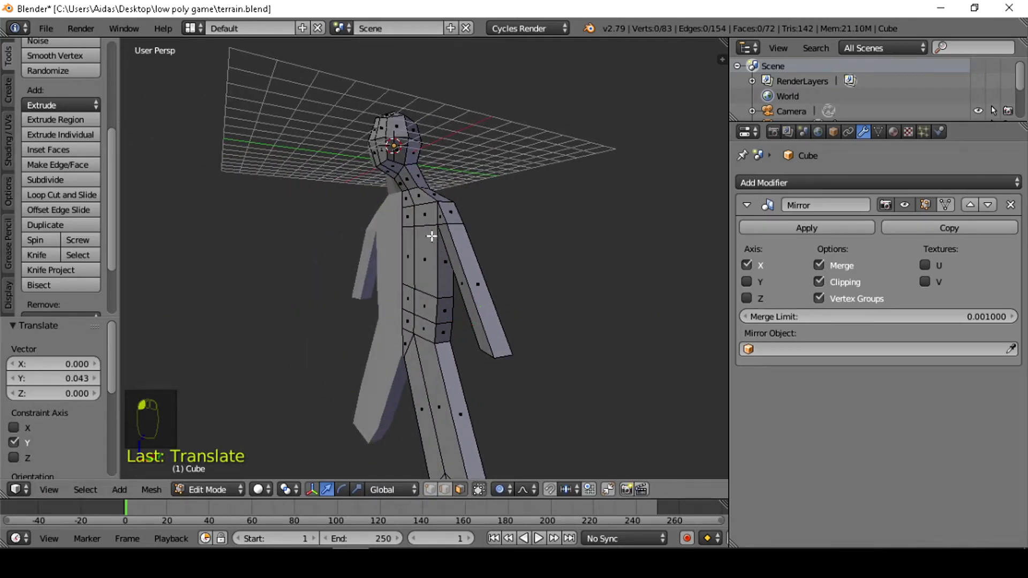
Extrude the two upper front chest faces and pull them about 0.20 forward along Y
right_click(429, 214)
shift+right_click(411, 215)
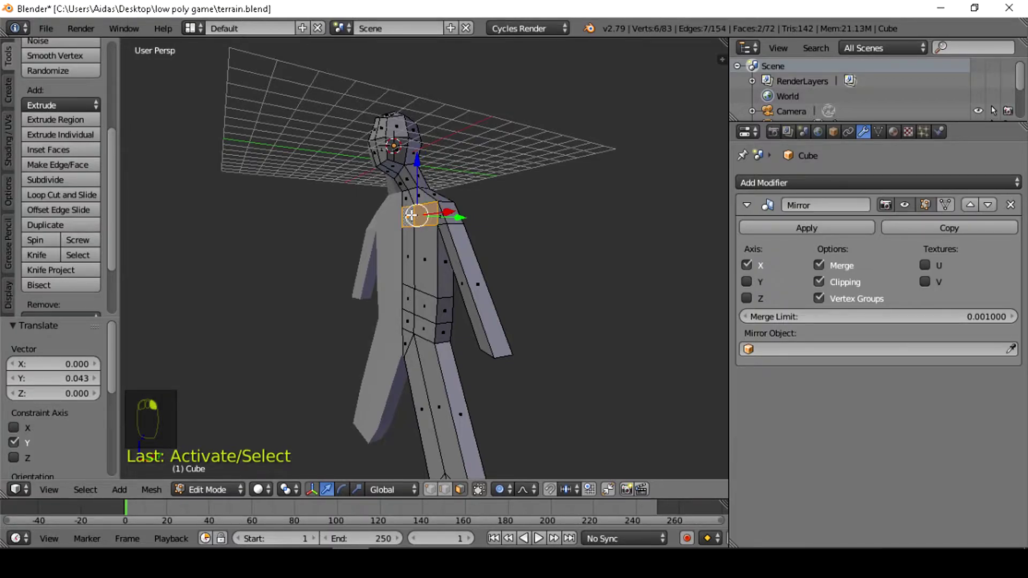
drag(450, 209, 449, 209)
right_click(449, 209)
middle_drag(450, 211, 447, 267)
key(e)
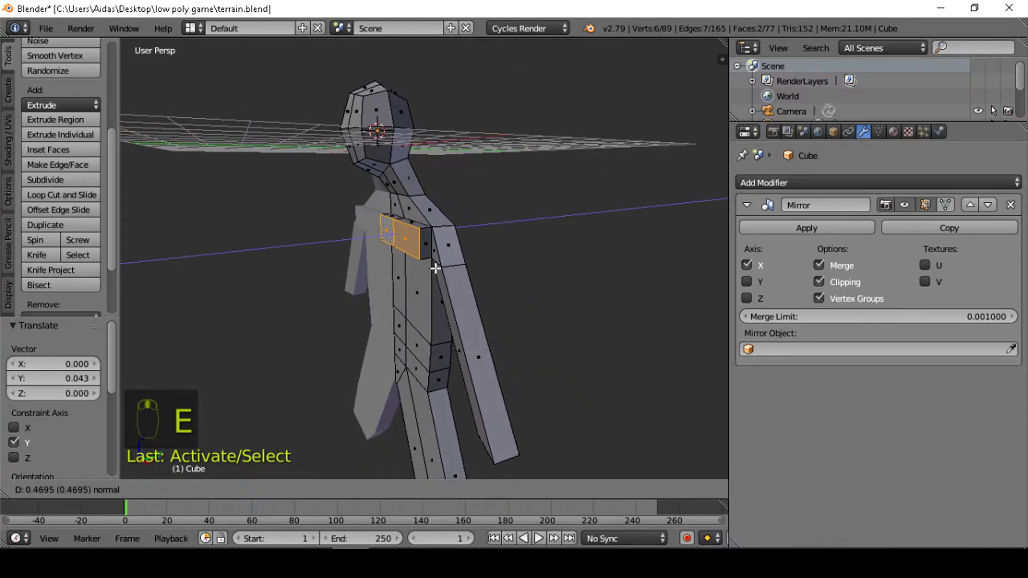
right_click(453, 257)
drag(454, 228, 451, 231)
Add one loop cut around the torso between the chest and the waist, sliding it slightly downward
mouse_move(429, 294)
middle_down()
mouse_move(496, 248)
mouse_move(567, 276)
mouse_move(421, 280)
middle_up()
key(ctrl+r)
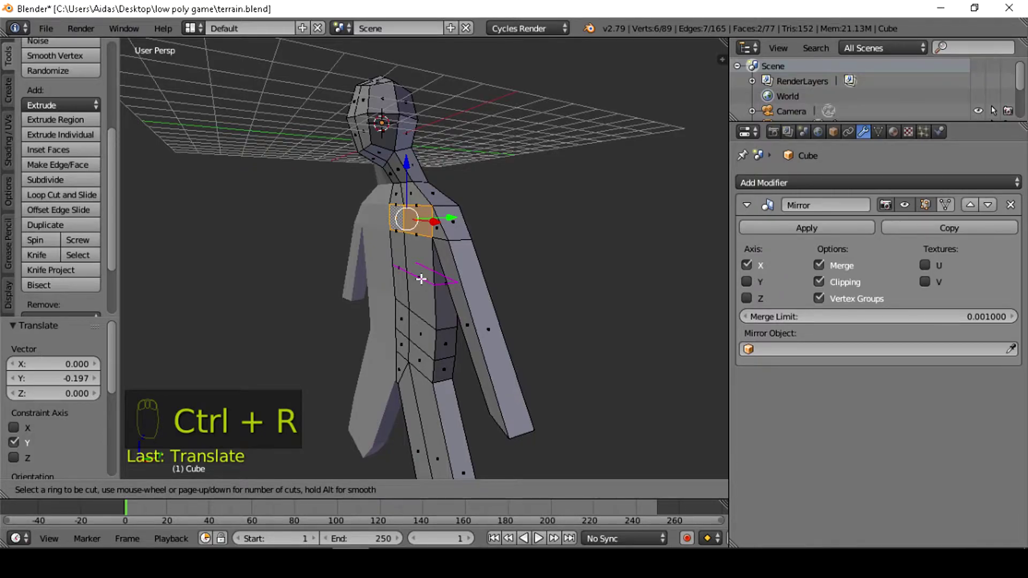
click(420, 279)
click(413, 294)
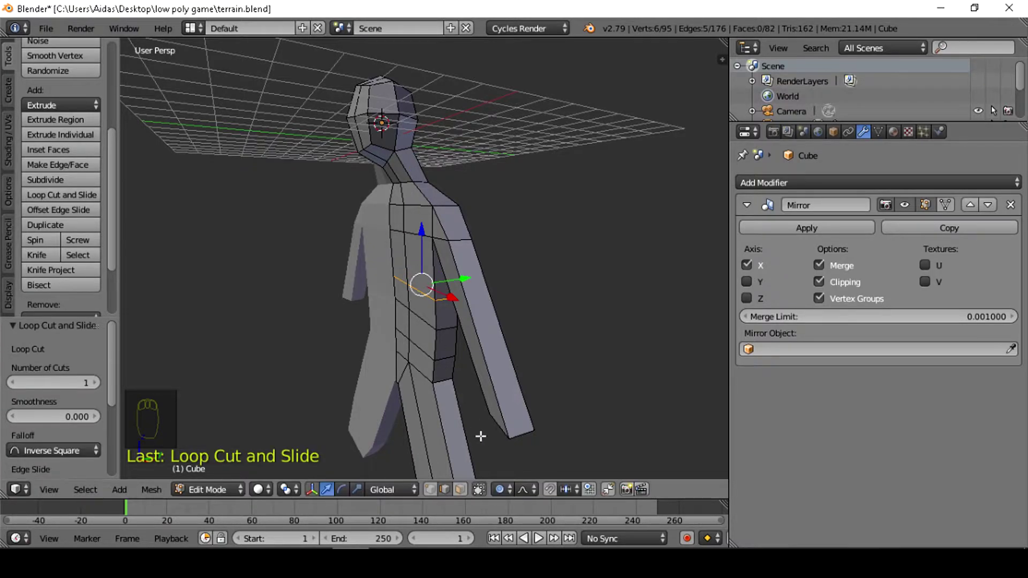
Move the two front torso faces directly below the upper chest about 0.10 forward along Y
click(460, 489)
click(413, 262)
shift+click(402, 257)
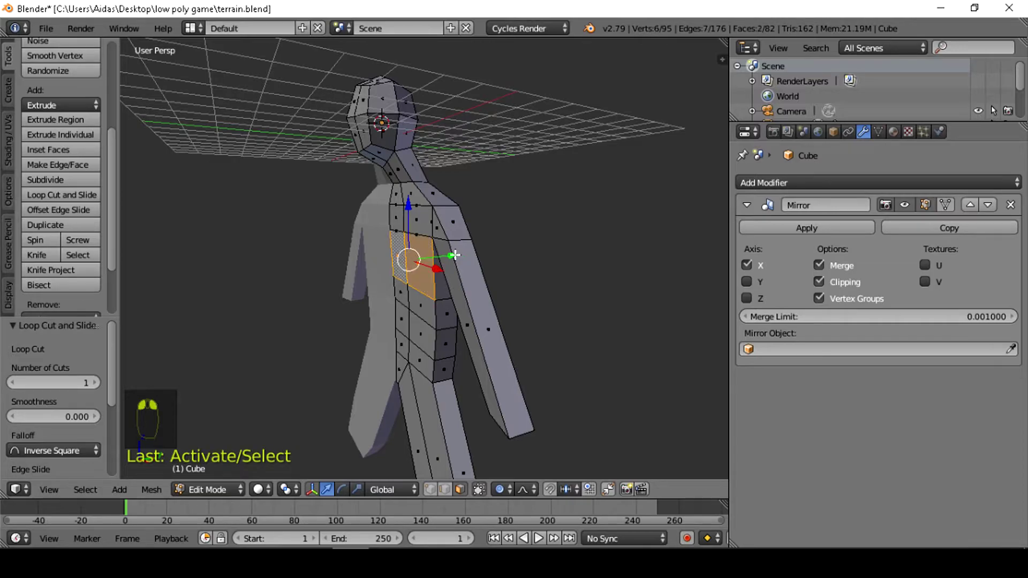
key(g)
key(y)
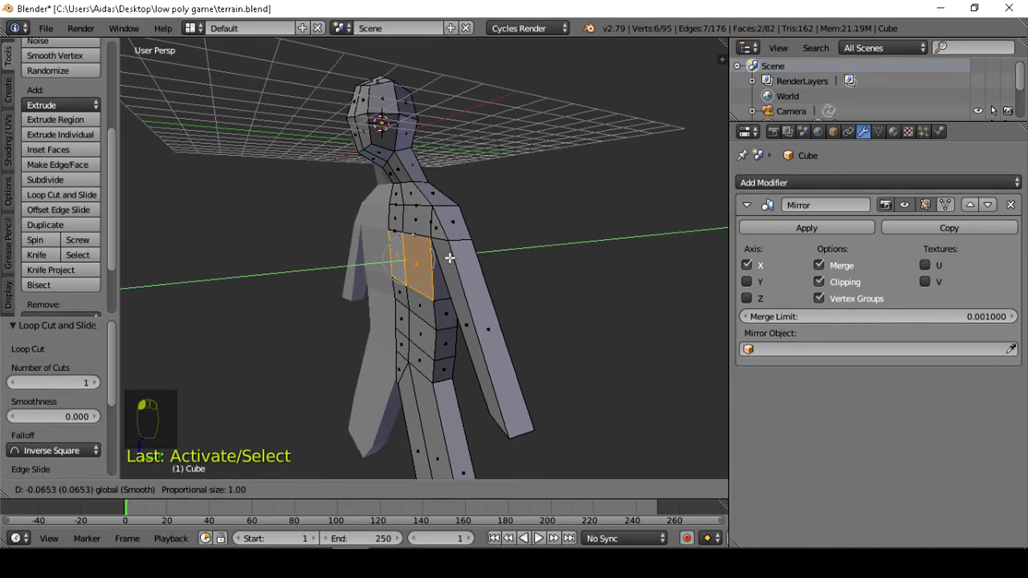
click(450, 258)
Move the side edge of the upper waist about 0.39 inward along X
middle_drag(450, 258, 501, 316)
right_click(507, 317)
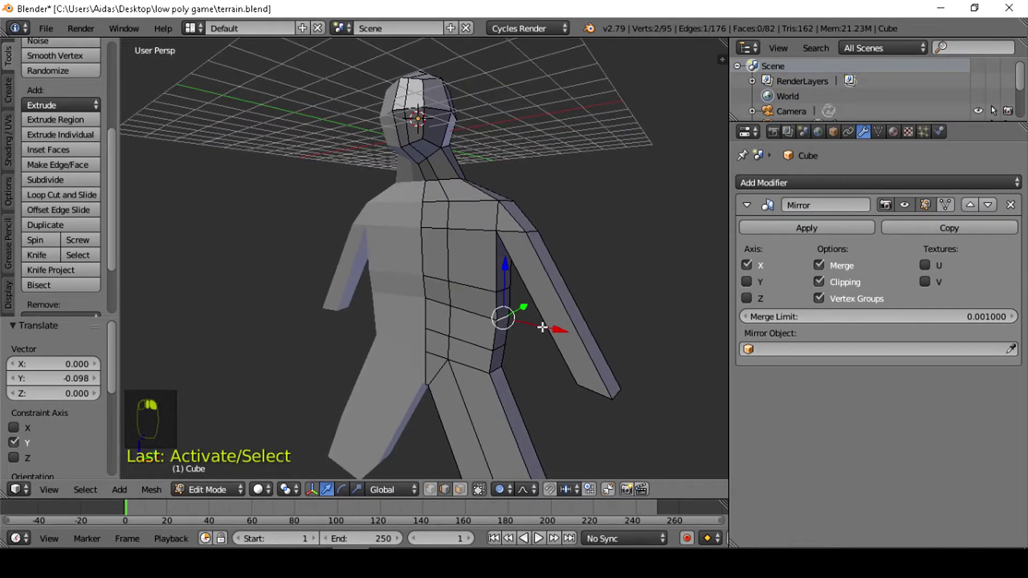
key(g)
key(x)
click(542, 329)
Narrow the lower waist by moving its side edge on the newer hip loop inward about 0.39 along X
middle_drag(468, 342, 512, 332)
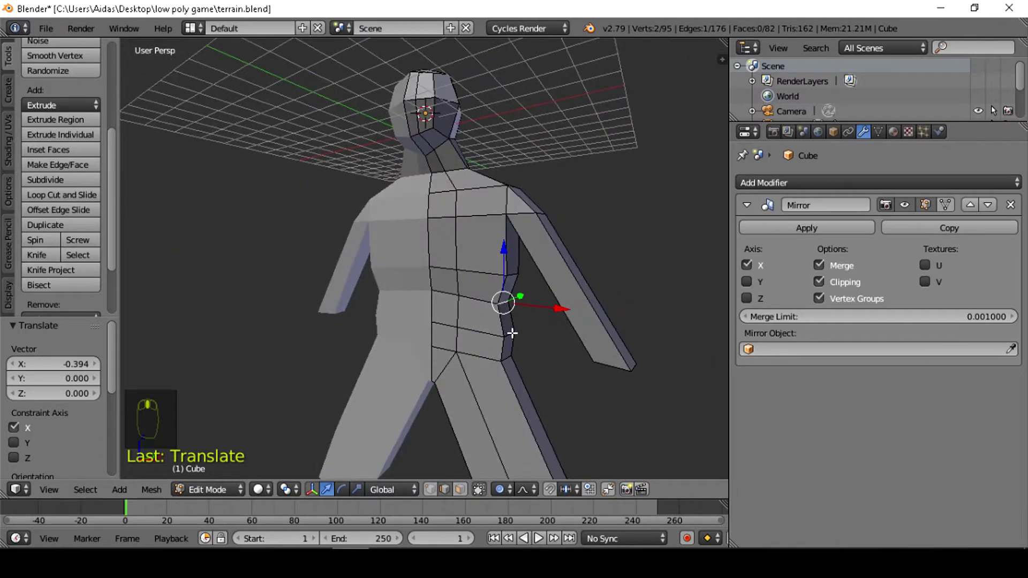
right_click(509, 333)
key(g)
key(x)
click(584, 347)
middle_drag(584, 347, 529, 338)
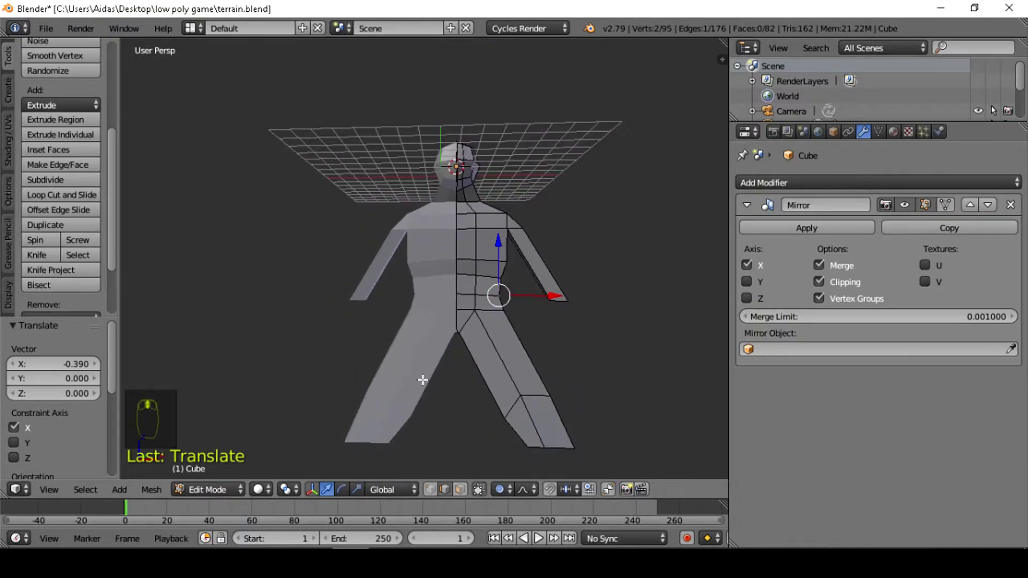
middle_drag(491, 283, 559, 237)
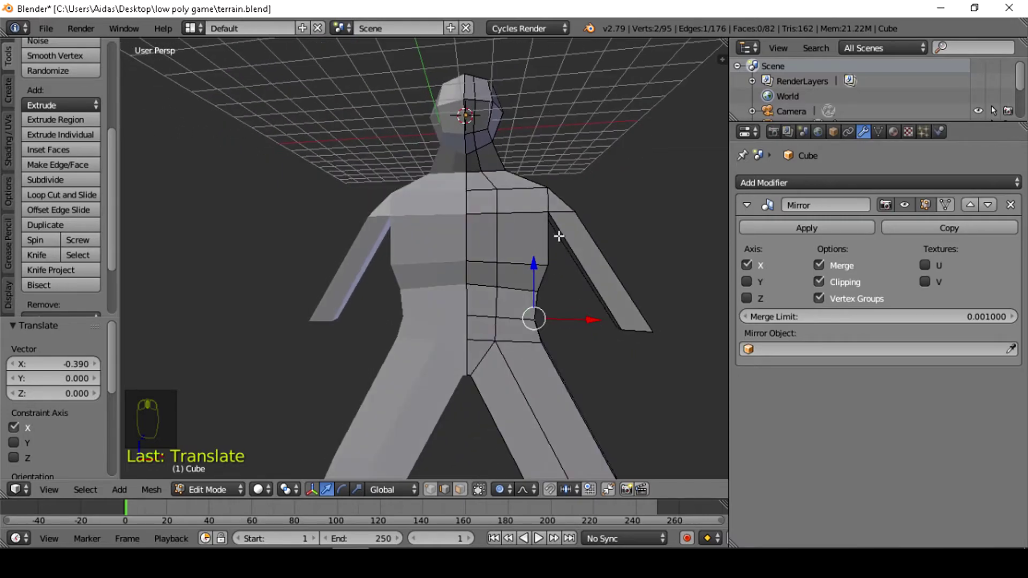
Move the armpit-side edge of the upper chest about 0.16 inward along X, working in front view
right_click(549, 208)
scroll(561, 217, up, 2)
middle_drag(631, 228, 681, 224)
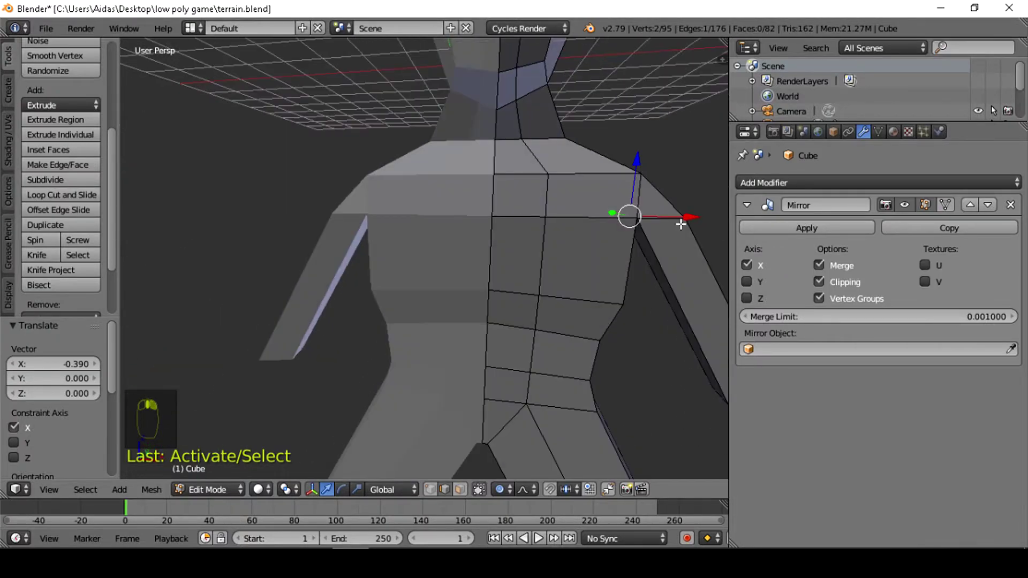
key(KP_1)
key(g)
key(x)
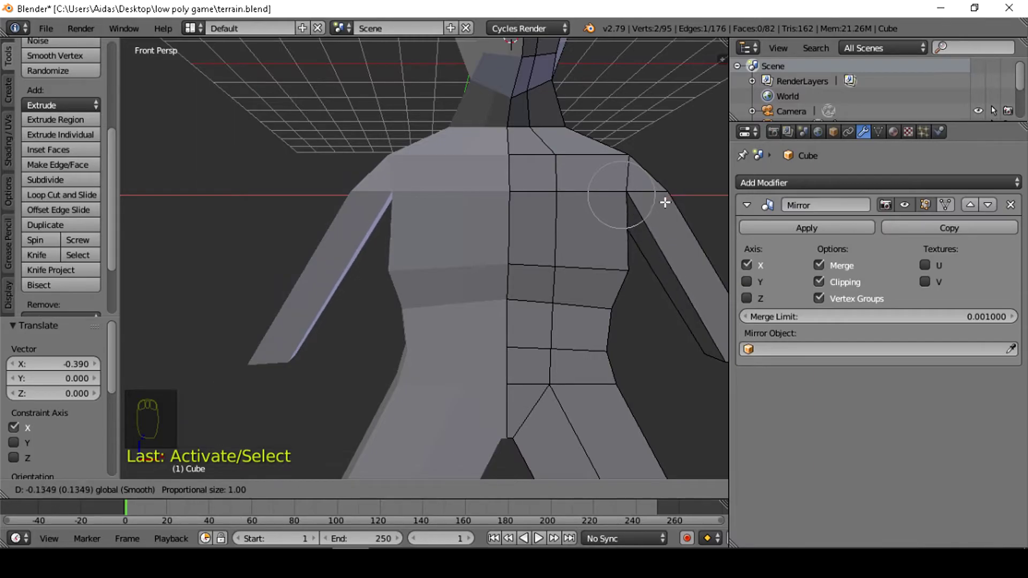
click(675, 199)
scroll(656, 218, down, 3)
mouse_move(655, 218)
middle_down()
mouse_move(631, 225)
mouse_move(659, 206)
mouse_move(647, 215)
middle_up()
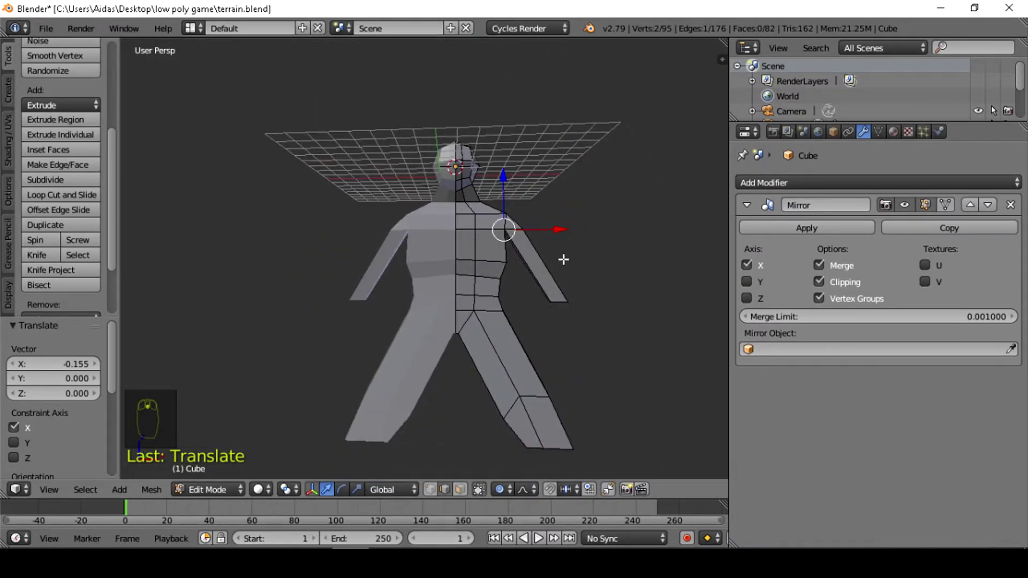
Scale the two end faces at the bottom of the leg to about 0.625
scroll(448, 372, down, 2)
right_click(550, 400)
middle_drag(519, 416, 513, 392)
click(460, 489)
middle_drag(568, 423, 542, 347)
right_click(542, 279)
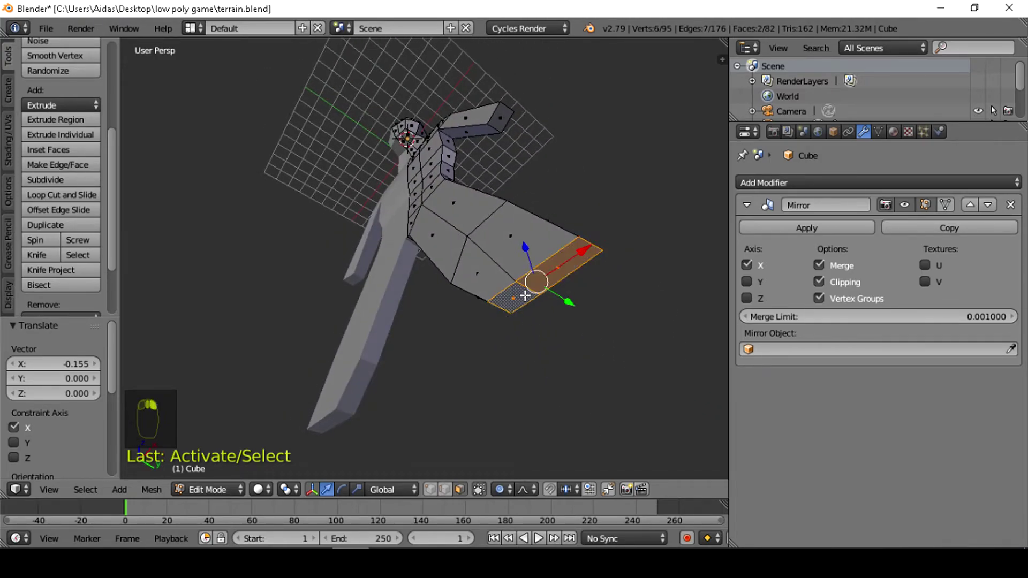
key(s)
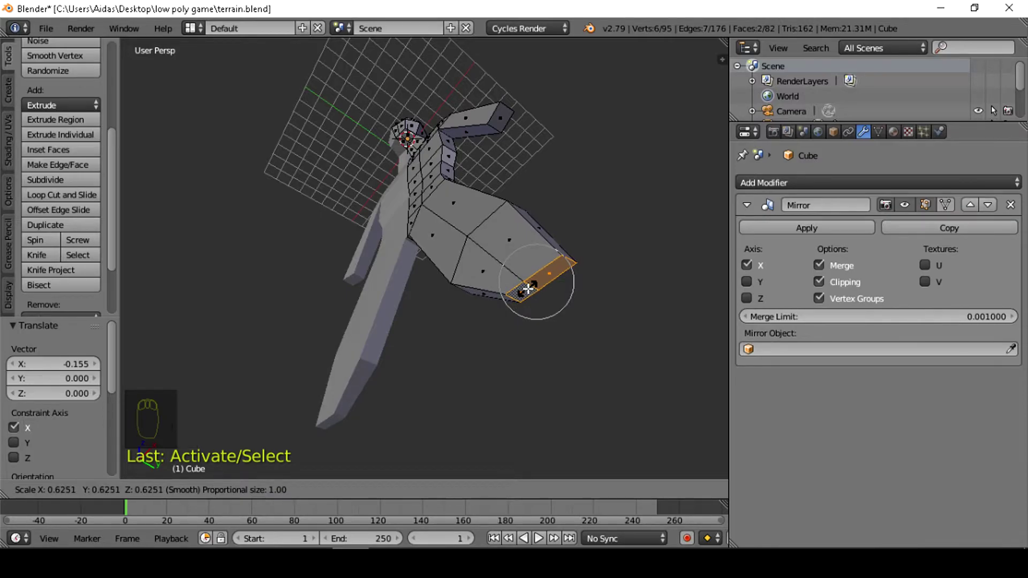
click(528, 290)
Select the knee edge loop and scale it to about 0.54
middle_drag(542, 280, 497, 414)
shift+right_click(560, 379)
right_click(495, 390)
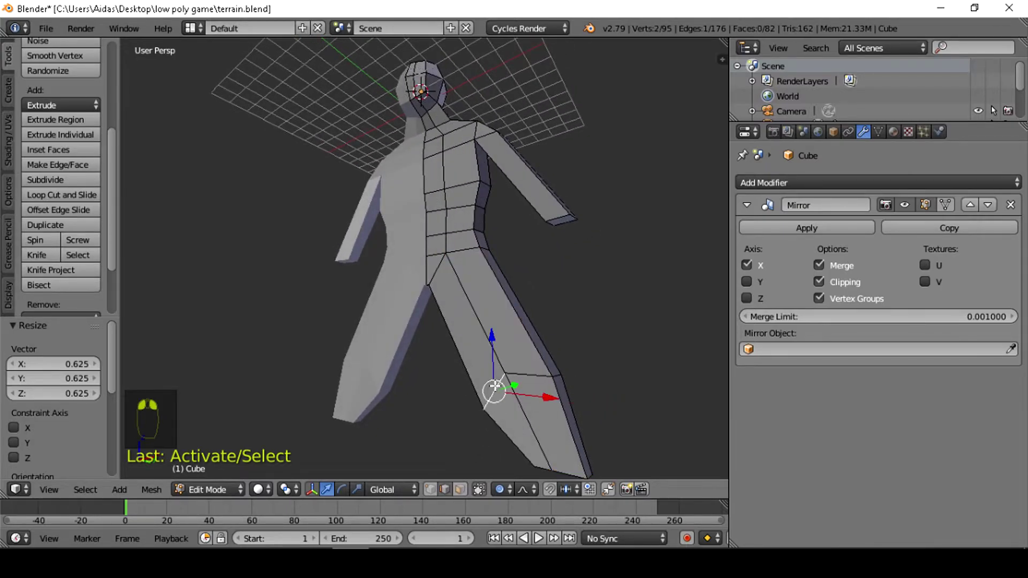
alt+right_click(527, 372)
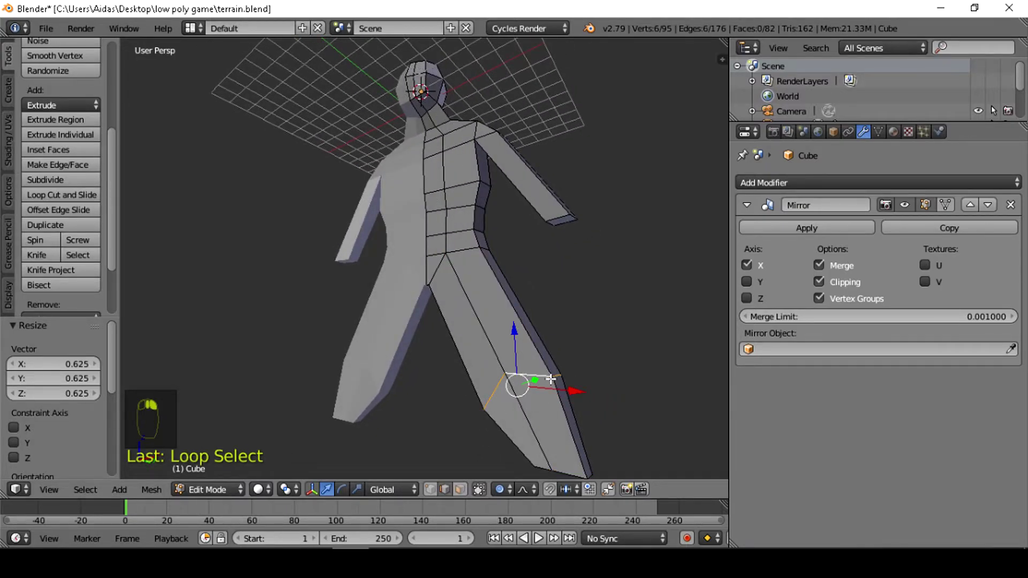
key(s)
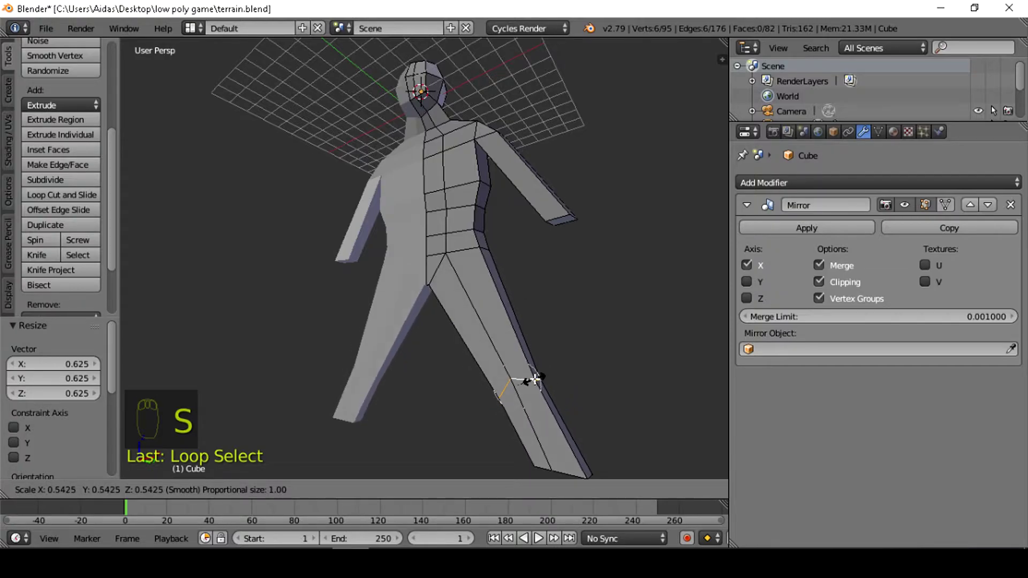
click(536, 379)
scroll(464, 381, down, 4)
middle_drag(464, 381, 576, 377)
scroll(482, 331, up, 2)
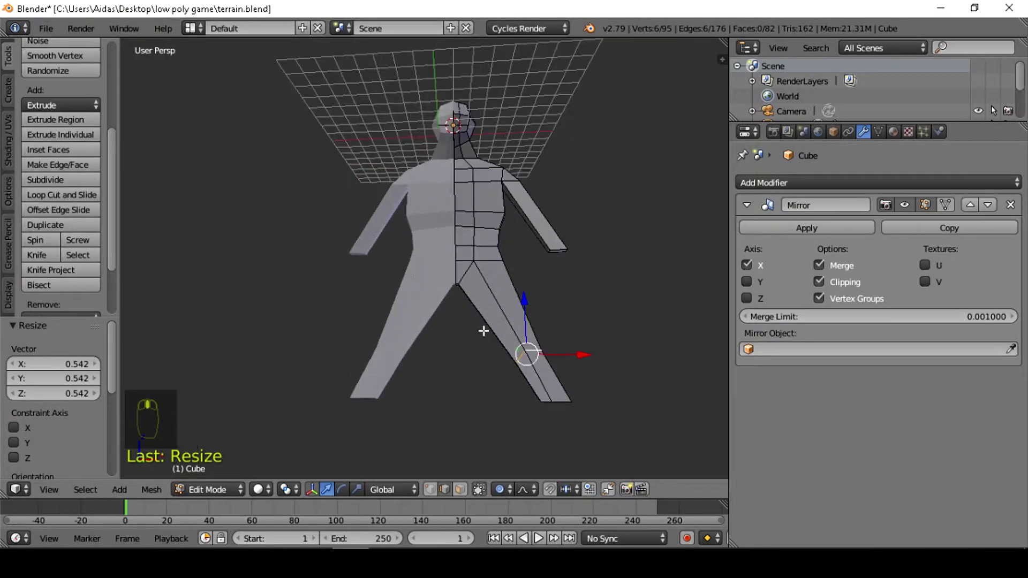
Add three evenly spaced loop cuts around the thigh without sliding them
scroll(539, 343, up, 2)
scroll(593, 365, down, 1)
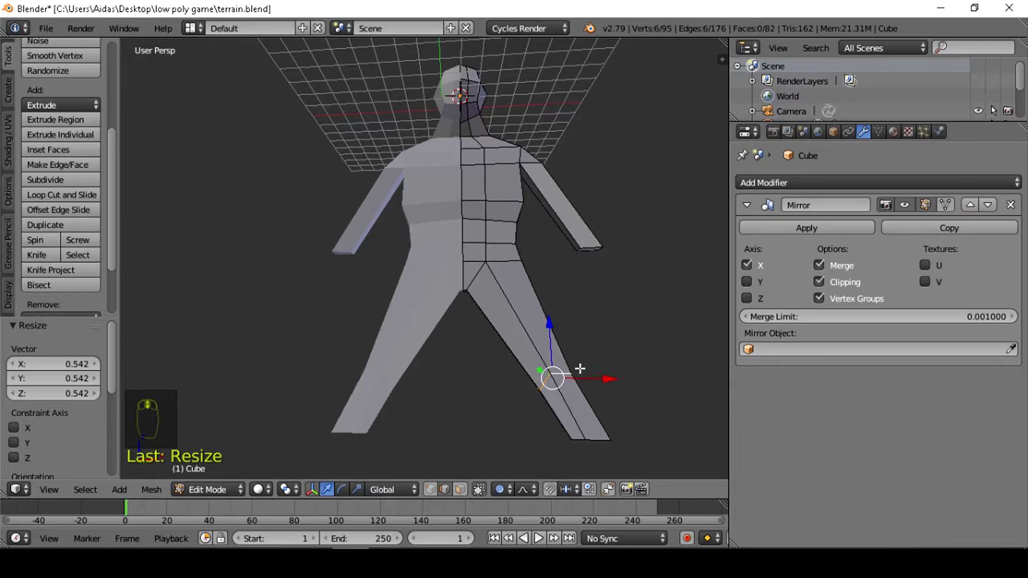
key(ctrl+r)
scroll(555, 356, up, 2)
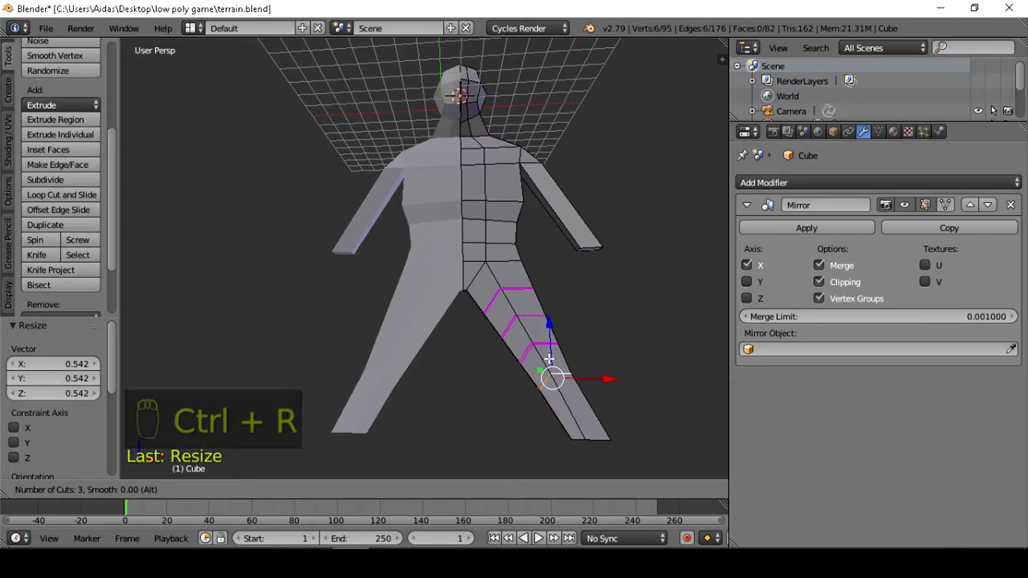
click(548, 357)
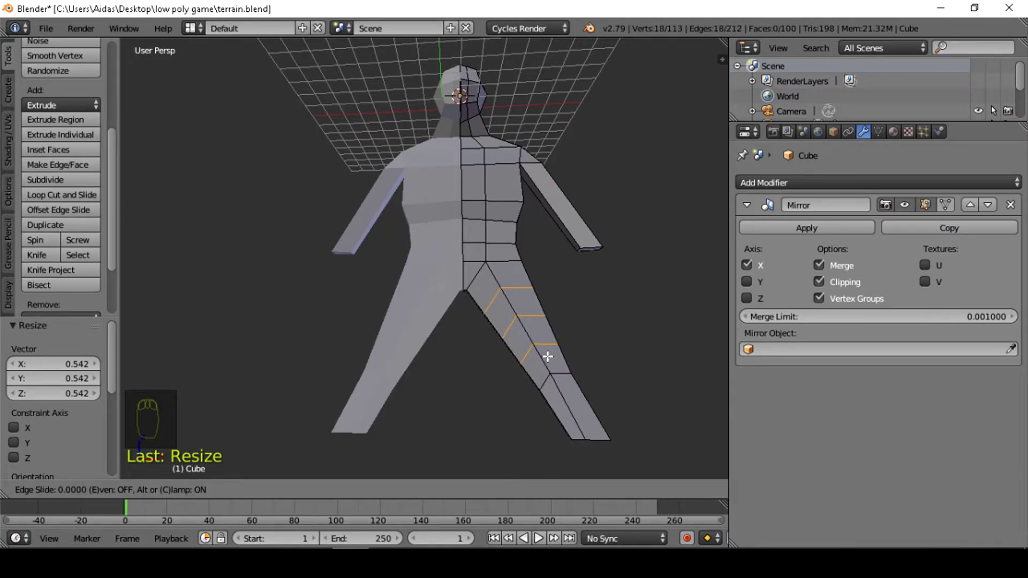
right_click(548, 357)
Move the two front faces of the upper thigh about 0.39 forward along Y
middle_drag(597, 390, 459, 477)
click(460, 488)
middle_drag(436, 379, 470, 336)
right_click(476, 312)
shift+right_click(455, 319)
drag(476, 325, 474, 328)
Select the faces on the back of the thigh and shift them slightly along Y
middle_drag(495, 331, 355, 322)
right_click(377, 322)
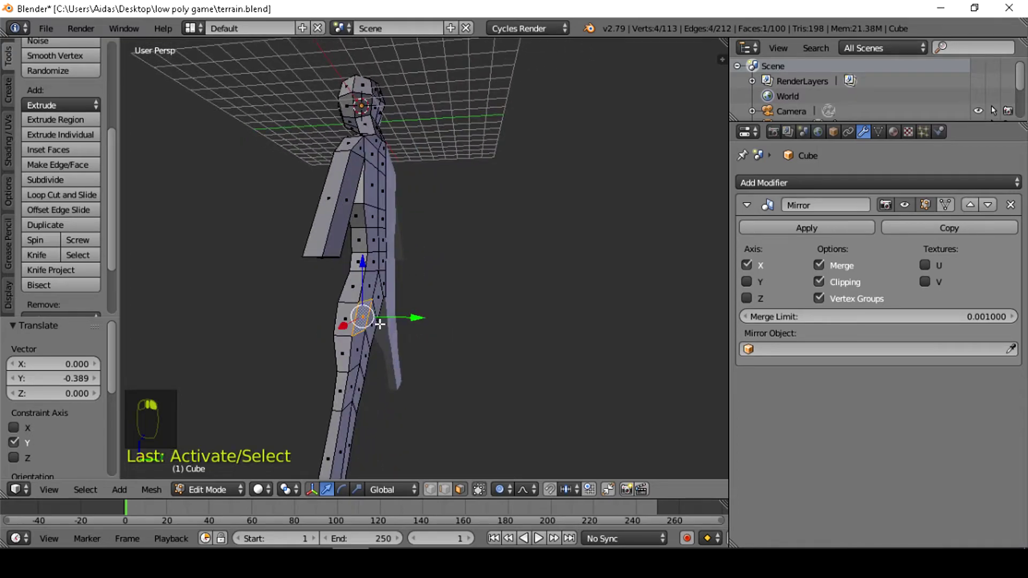
shift+right_click(370, 312)
shift+right_click(364, 351)
shift+right_click(363, 349)
drag(418, 338, 424, 342)
Move the two front faces just above the knee about 0.24 forward along Y
middle_drag(424, 341, 463, 331)
right_click(443, 348)
shift+right_click(432, 360)
drag(473, 362, 471, 360)
mouse_move(471, 360)
middle_down()
mouse_move(356, 370)
mouse_move(498, 367)
mouse_move(464, 376)
middle_up()
right_click(353, 369)
shift+right_click(347, 366)
shift+right_click(485, 363)
key(s)
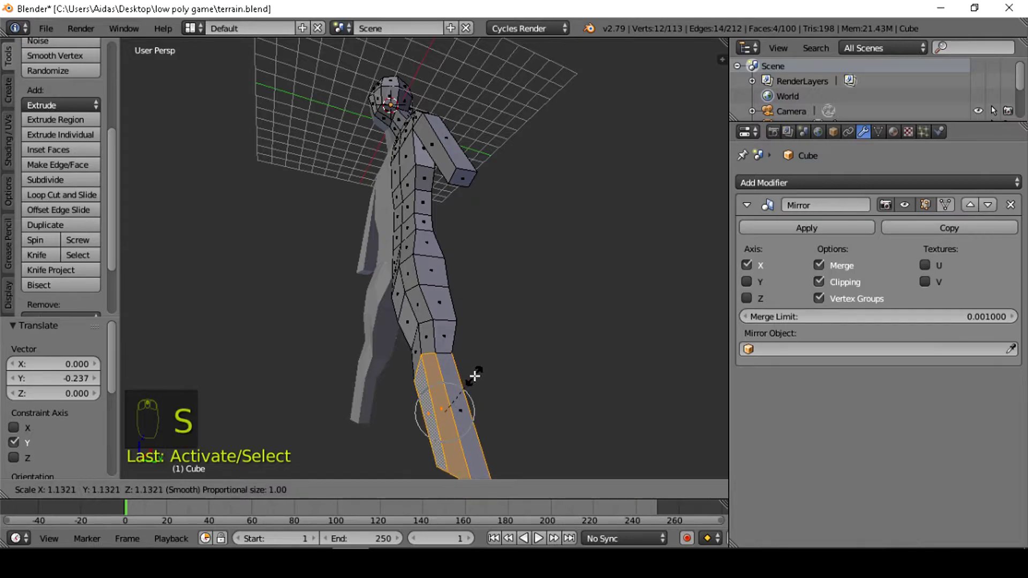
right_click(471, 379)
Add one loop cut around the middle of the lower leg
middle_drag(470, 380, 489, 348)
right_click(500, 347)
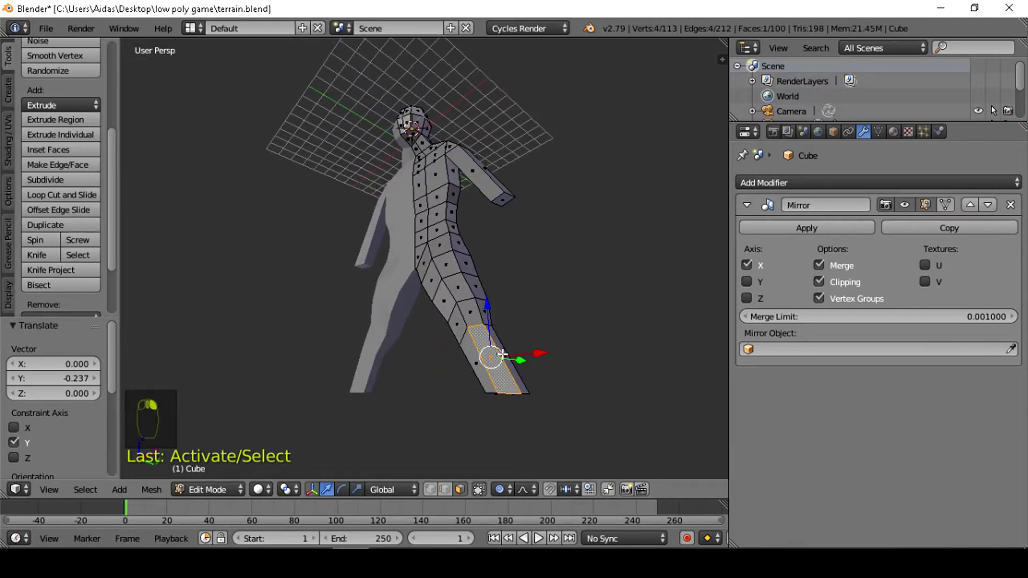
key(ctrl+r)
click(501, 350)
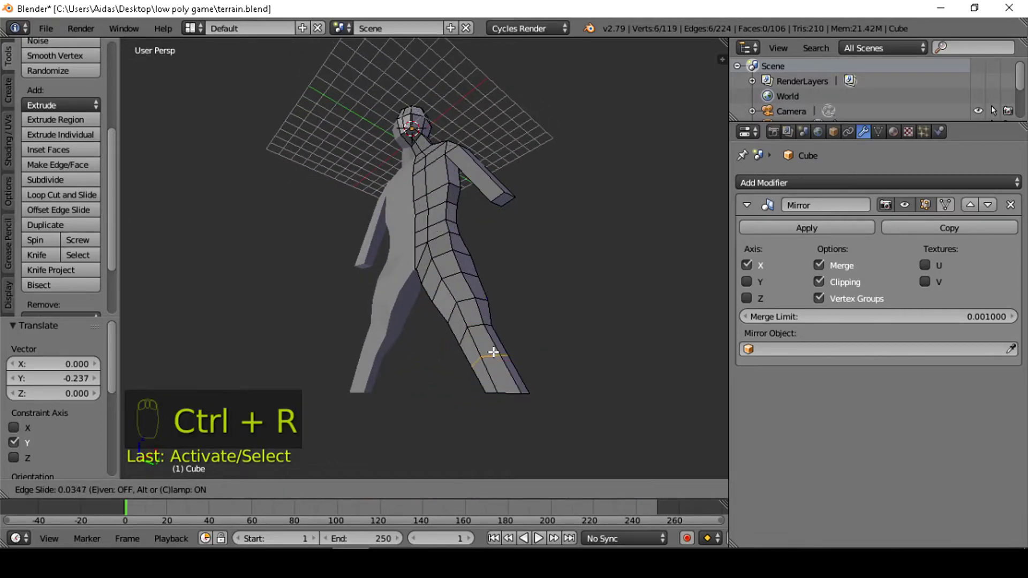
click(490, 353)
Move the two front faces of the upper shin about 0.08 forward along Y
right_click(490, 349)
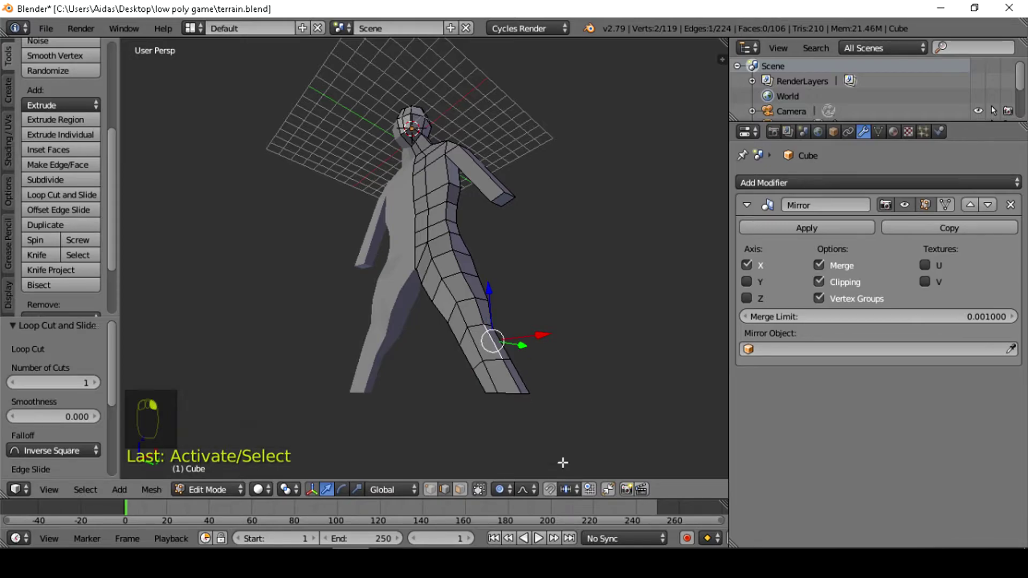
right_click(487, 344)
shift+right_click(466, 352)
middle_drag(531, 349, 459, 383)
drag(445, 386, 436, 386)
Move the two back faces of the upper calf about 0.43 backward along Y
middle_drag(436, 385, 356, 378)
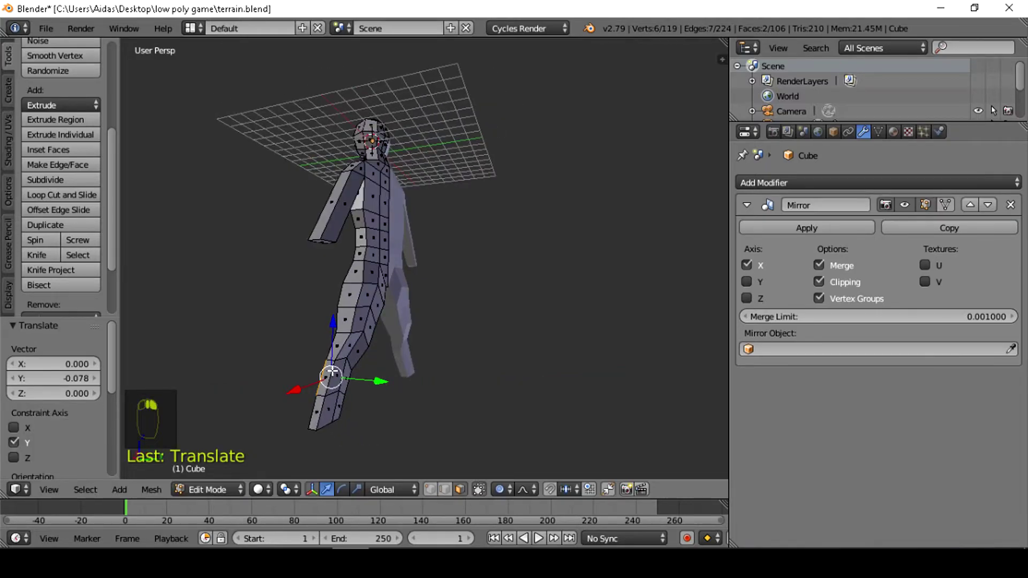
right_click(343, 370)
shift+right_click(337, 367)
drag(399, 383, 391, 385)
Move the four chest faces beside the centre line about 0.28 forward along Y
middle_drag(390, 385, 429, 348)
scroll(586, 338, up, 2)
right_click(387, 185)
shift+right_click(373, 182)
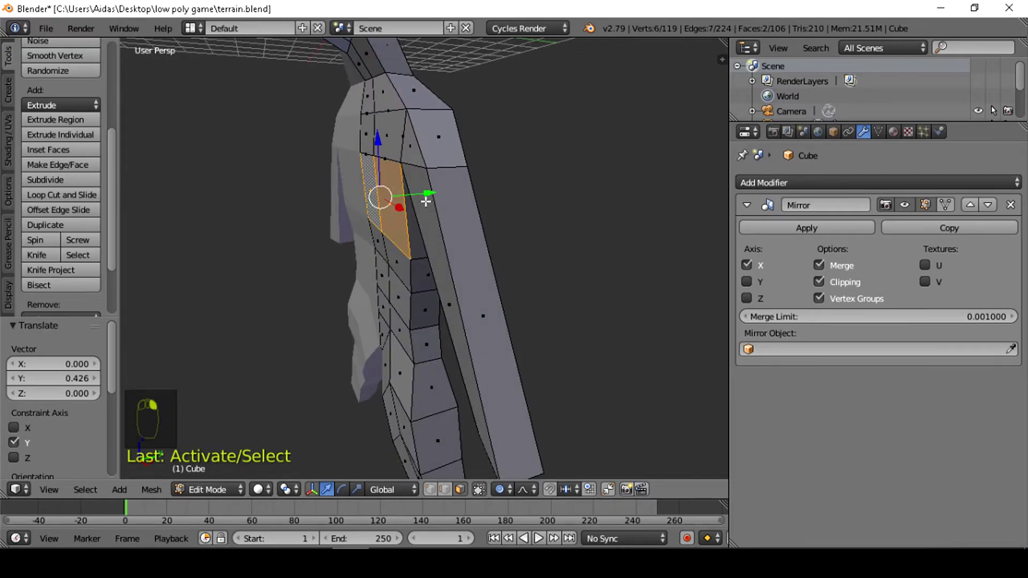
middle_drag(408, 195, 444, 187)
shift+right_click(442, 156)
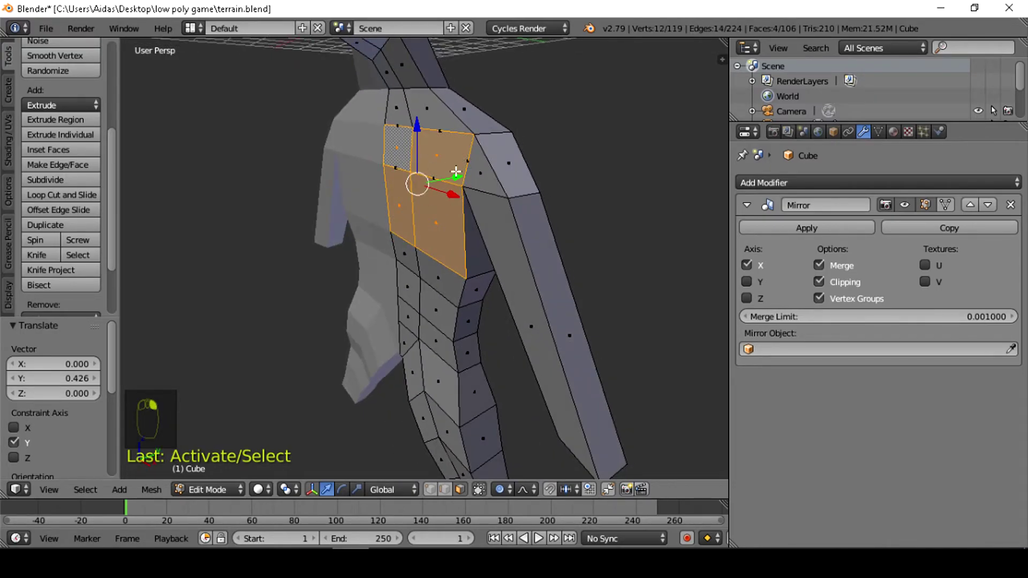
key(g)
key(y)
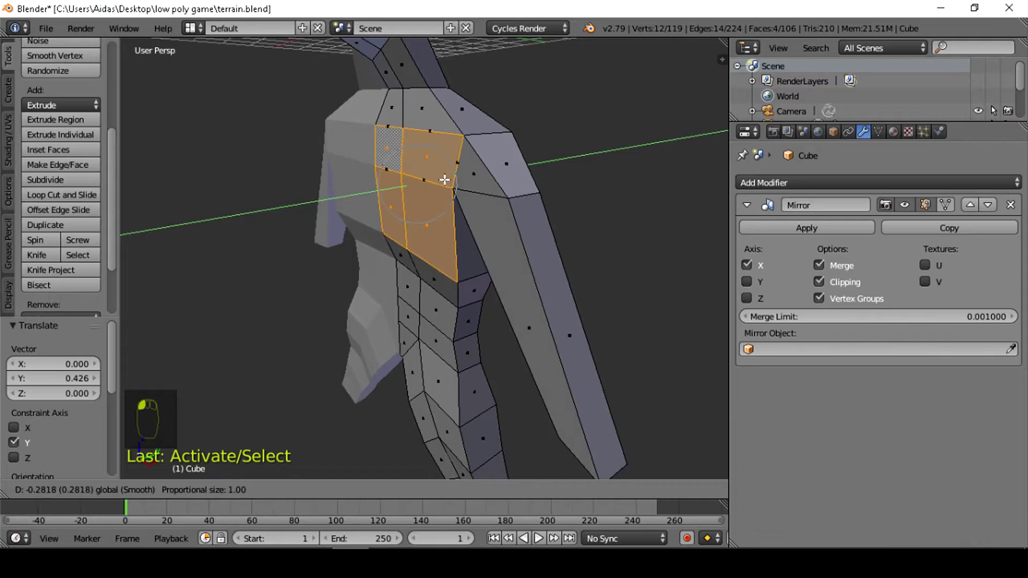
click(445, 180)
Select the four upper-back faces beside the centre line and move them about 0.32 backward along Y
mouse_move(408, 184)
middle_down()
mouse_move(477, 206)
mouse_move(394, 193)
middle_up()
right_click(324, 157)
shift+right_click(351, 147)
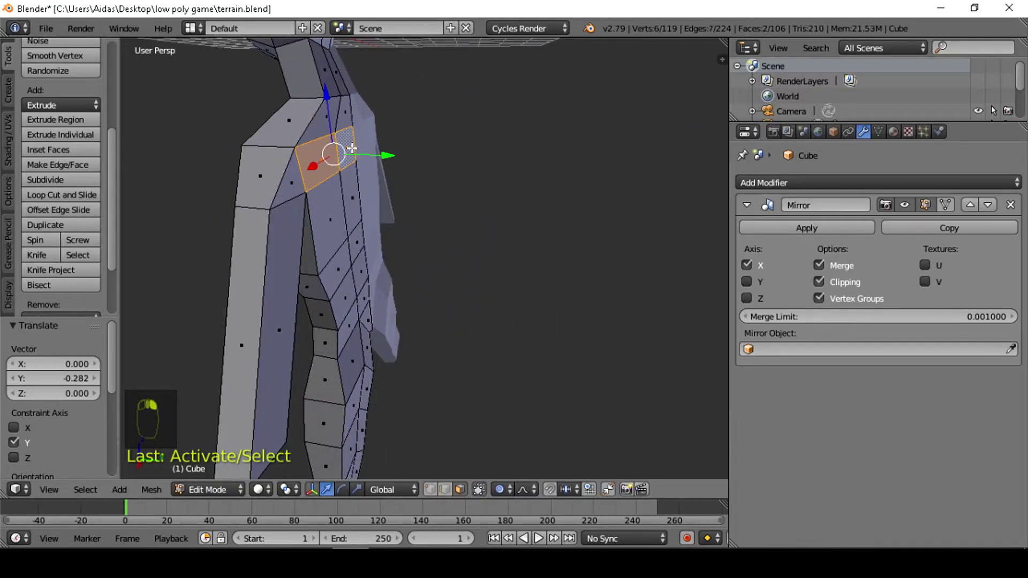
shift+right_click(338, 193)
drag(383, 187, 402, 189)
middle_drag(401, 188, 434, 220)
drag(435, 201, 442, 200)
middle_drag(442, 199, 554, 273)
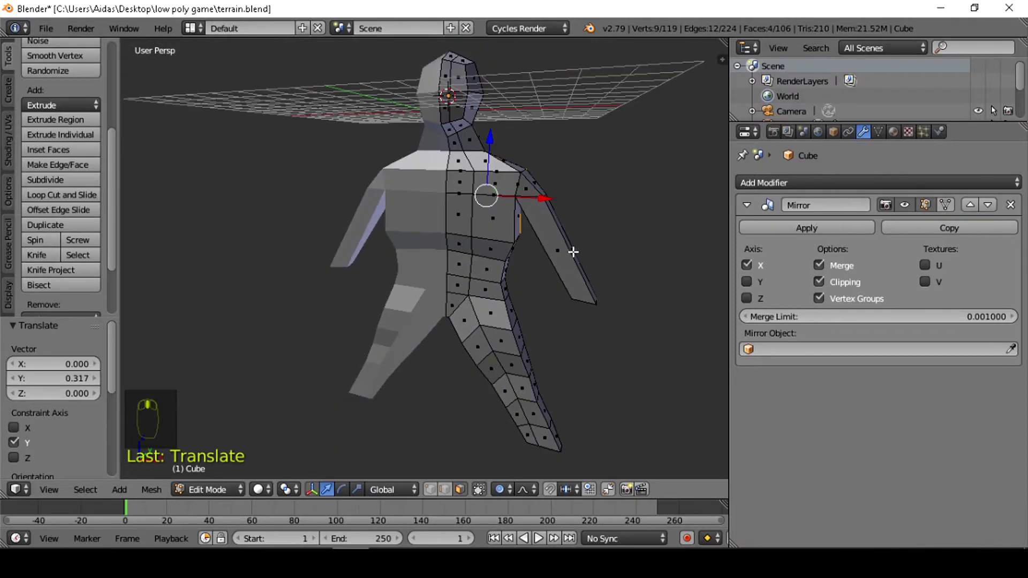
Add three evenly spaced loop cuts around the arm between the shoulder and the hand end
right_click(560, 251)
key(ctrl+r)
scroll(568, 246, up, 1)
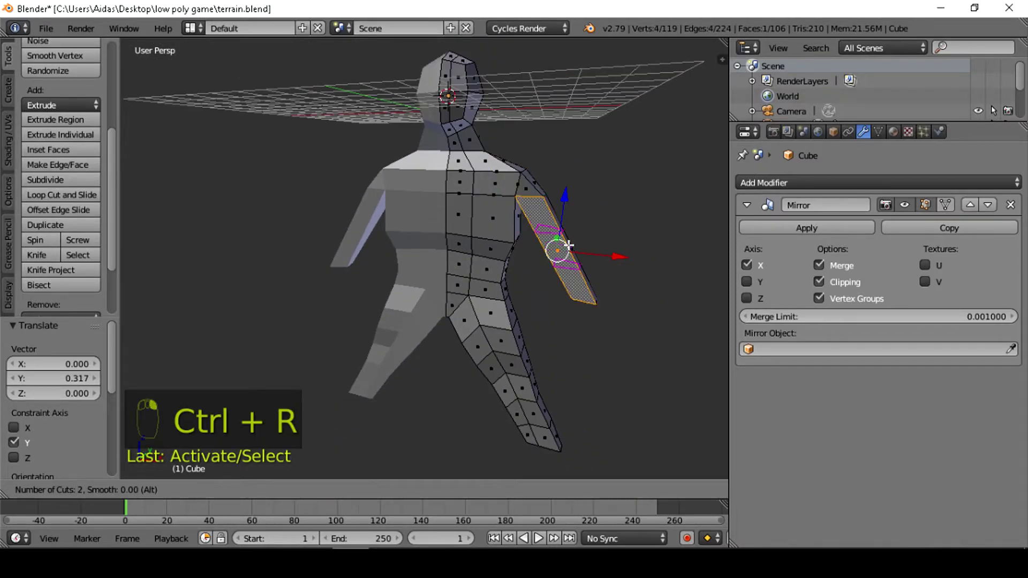
click(569, 245)
middle_drag(568, 245, 523, 188)
scroll(561, 239, up, 4)
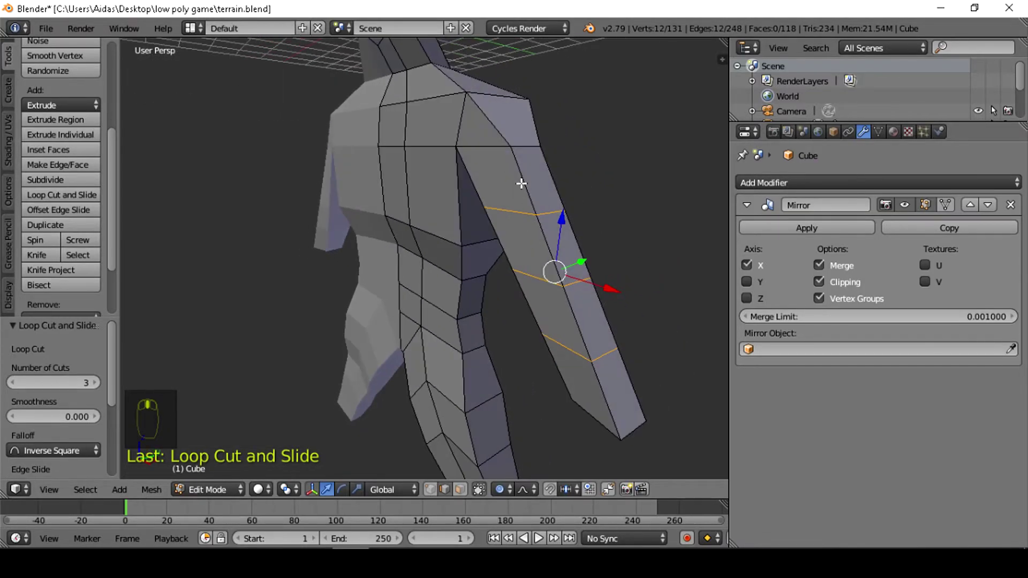
Move the front face of the uppermost arm segment slightly forward along Y
right_click(521, 182)
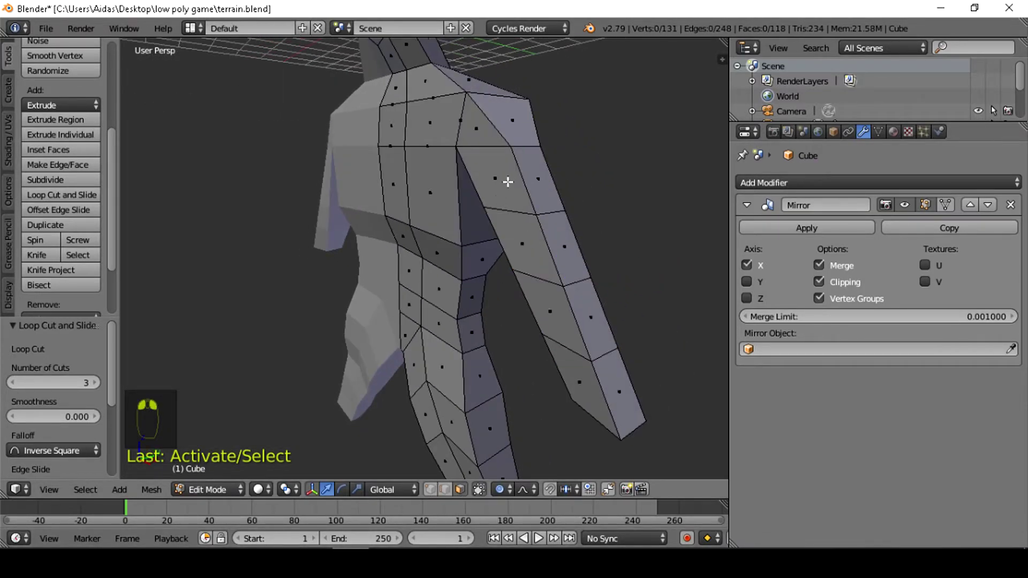
right_click(504, 186)
middle_drag(541, 229, 371, 252)
key(g)
key(y)
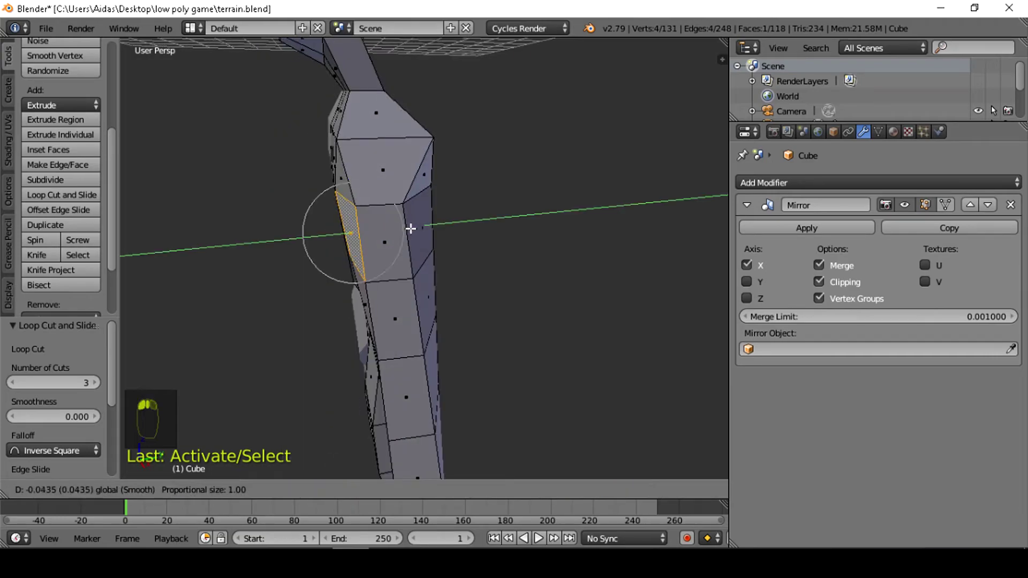
click(407, 230)
Move the back face of the uppermost arm segment about 0.18 backward along Y
right_click(429, 229)
key(g)
key(y)
click(482, 220)
scroll(482, 221, down, 4)
middle_drag(482, 220, 464, 234)
scroll(427, 256, up, 2)
middle_drag(427, 263, 490, 259)
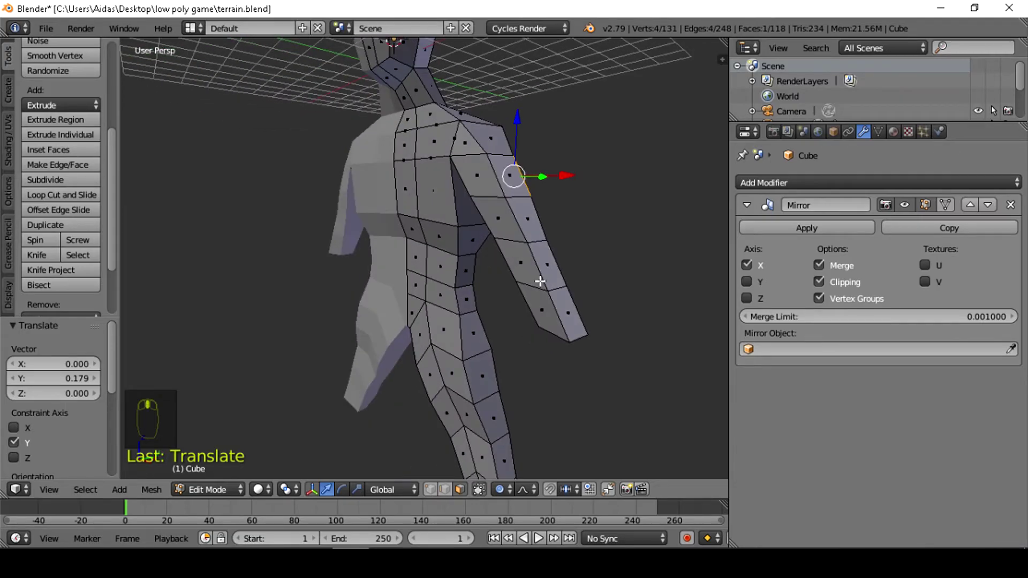
Scale the end face of the arm up by about 1.55 to widen the hand
middle_drag(540, 281, 553, 266)
right_click(562, 238)
middle_drag(609, 241, 580, 240)
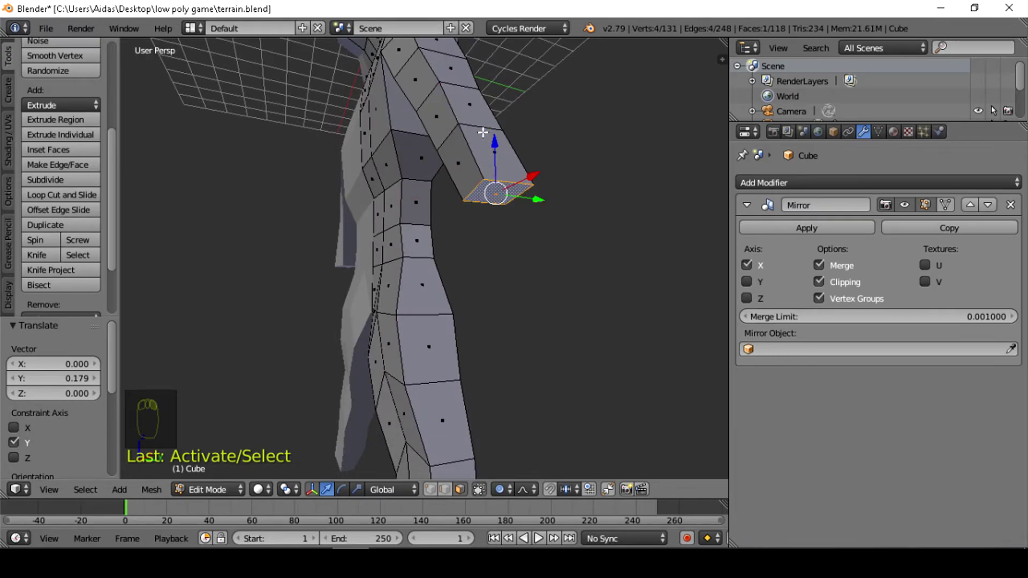
key(s)
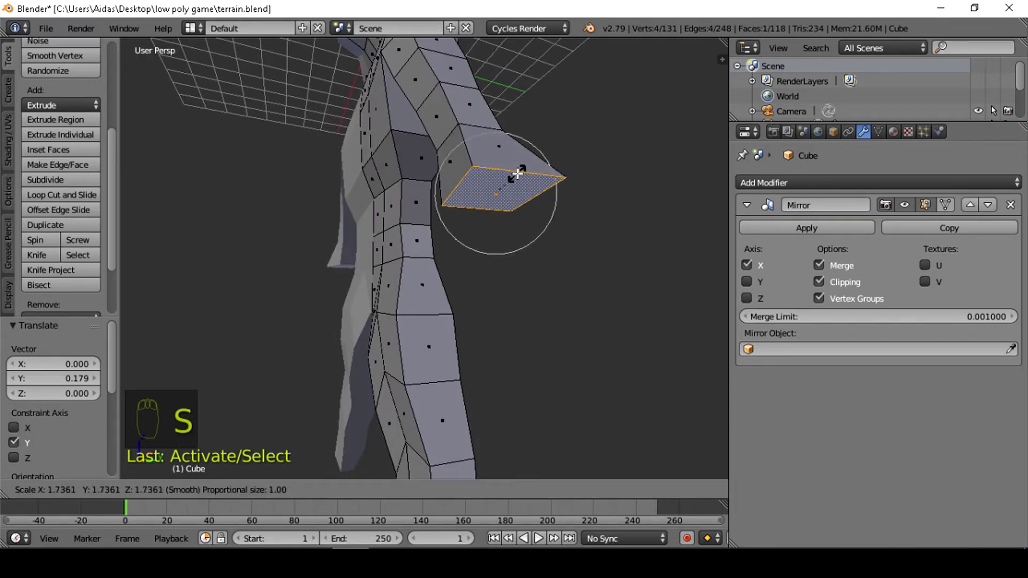
click(516, 167)
Scale the edge loop at the wrist down to about 0.63
middle_drag(516, 167, 604, 299)
alt+right_click(616, 305)
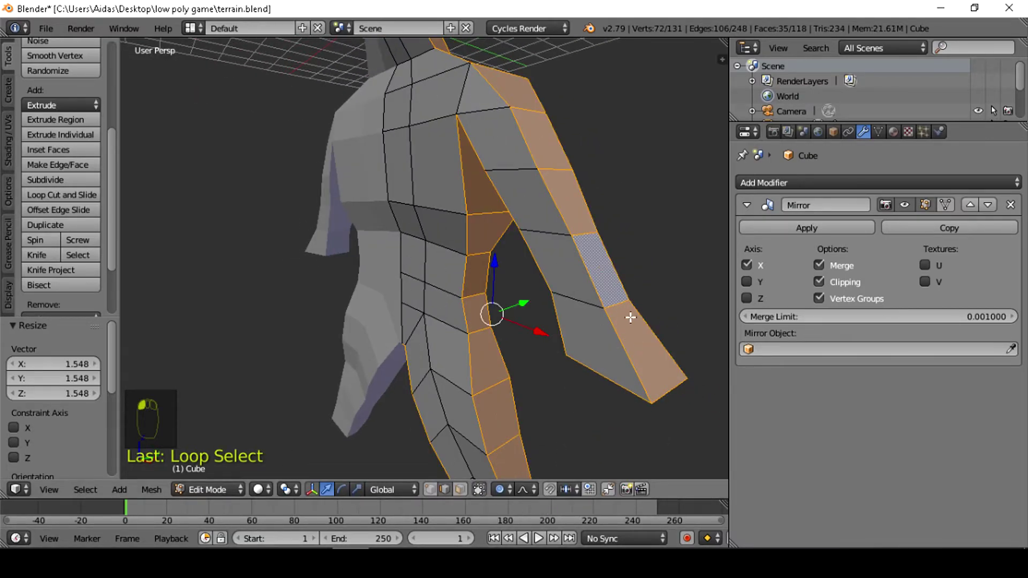
right_click(625, 297)
alt+right_click(589, 305)
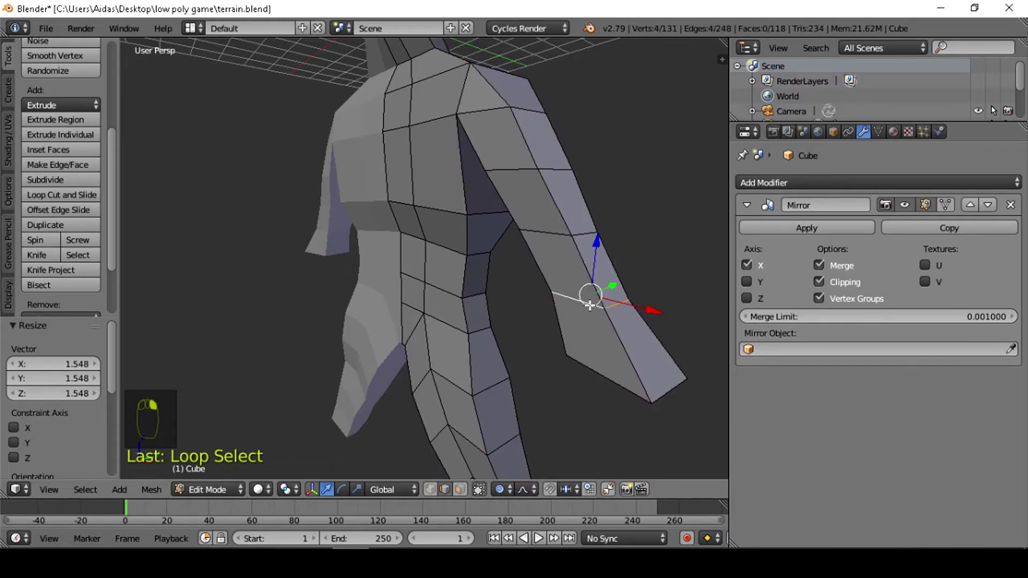
key(s)
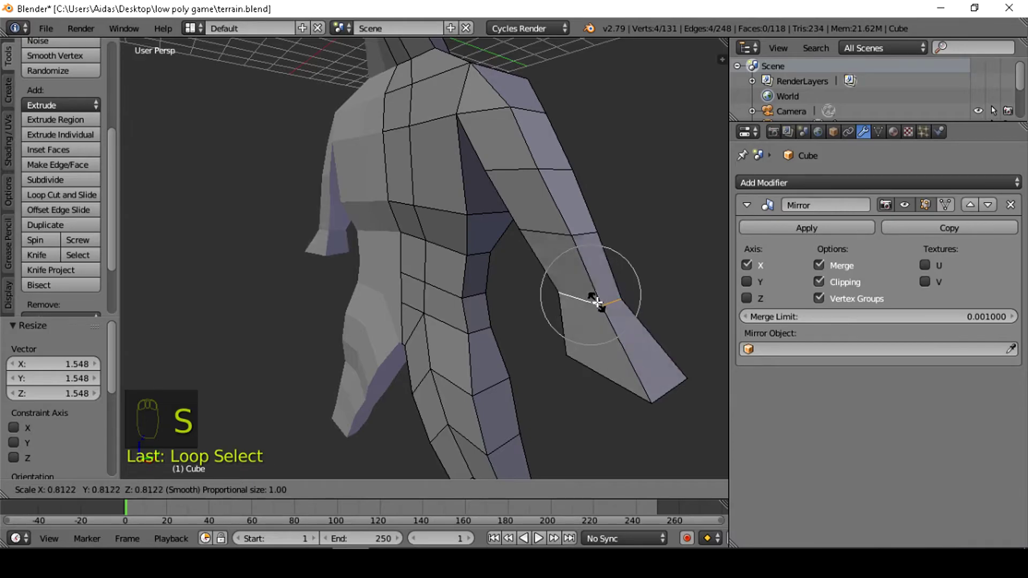
click(591, 303)
Move the wrist edge loop about 0.68 down along Z
scroll(592, 302, down, 4)
middle_drag(594, 301, 661, 300)
scroll(661, 300, up, 2)
drag(619, 214, 624, 222)
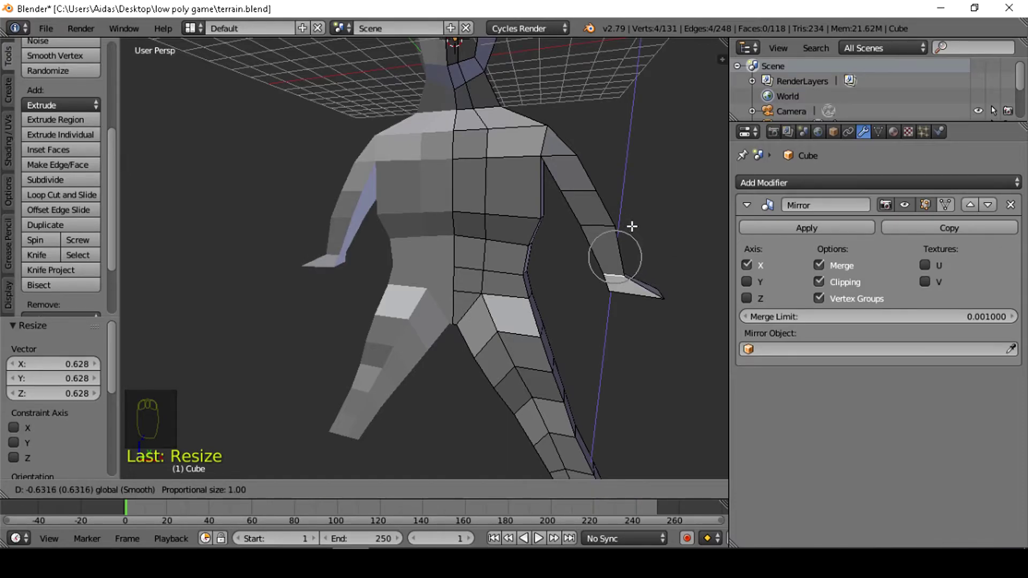
drag(640, 229, 640, 228)
Move the two bottom faces of the foot about 0.57 inward along X
scroll(578, 292, down, 3)
middle_drag(590, 289, 561, 287)
scroll(564, 252, up, 2)
scroll(565, 252, down, 2)
middle_drag(562, 251, 515, 336)
middle_drag(571, 366, 539, 432)
click(460, 490)
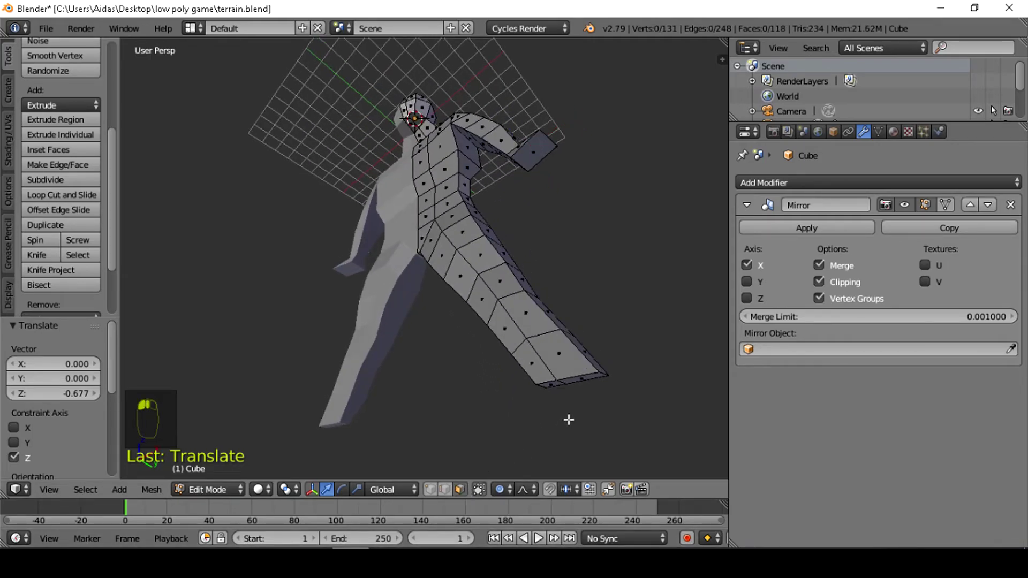
right_click(569, 380)
middle_drag(547, 385, 551, 401)
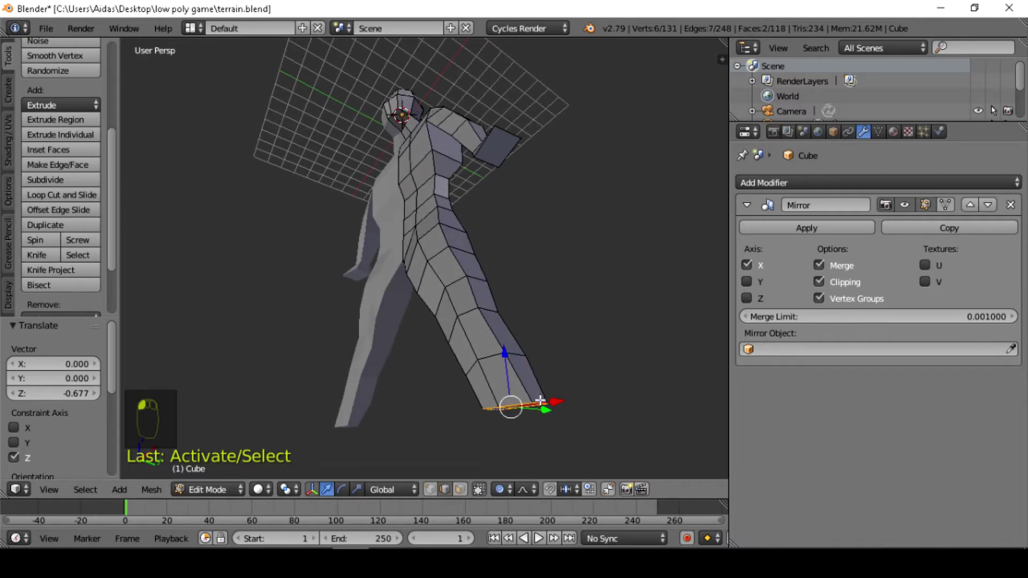
drag(590, 397, 525, 406)
middle_drag(524, 406, 668, 384)
Move the outer ankle edge about 0.73 inward along X
right_click(500, 415)
key(g)
key(x)
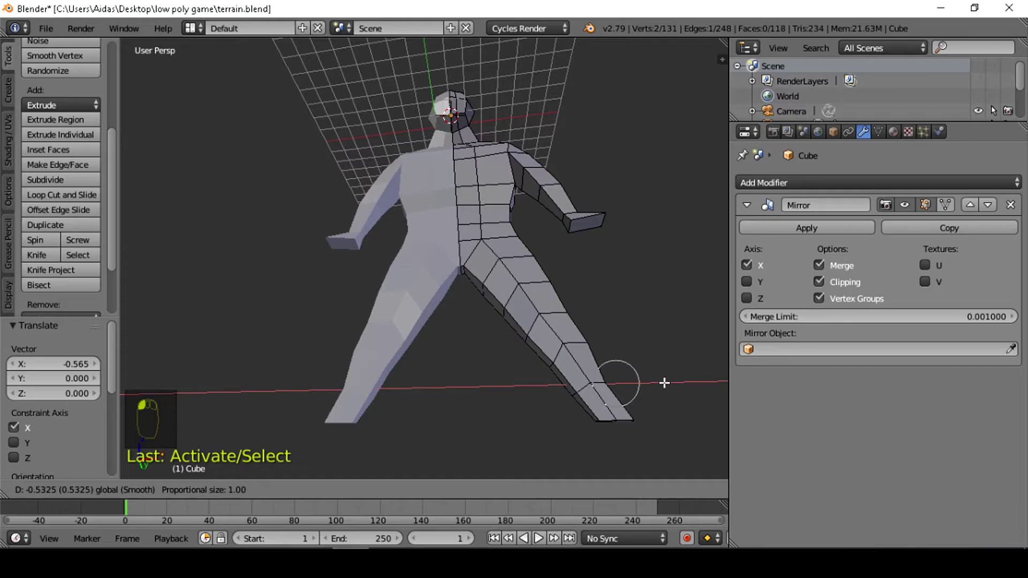
click(654, 383)
middle_drag(654, 384, 528, 418)
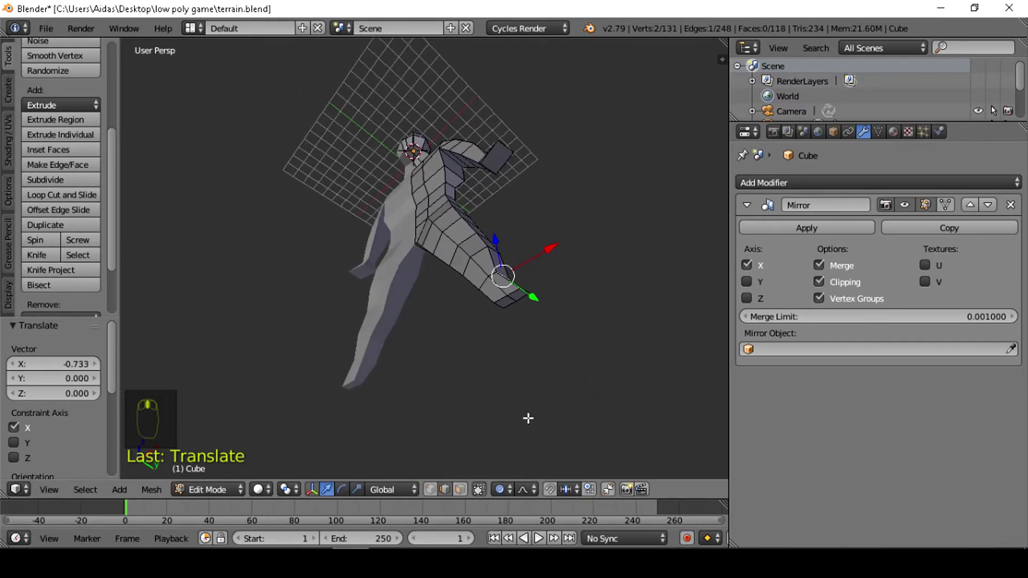
Scale the two bottom faces of the foot up by about 1.5
right_click(516, 298)
middle_drag(513, 300, 616, 373)
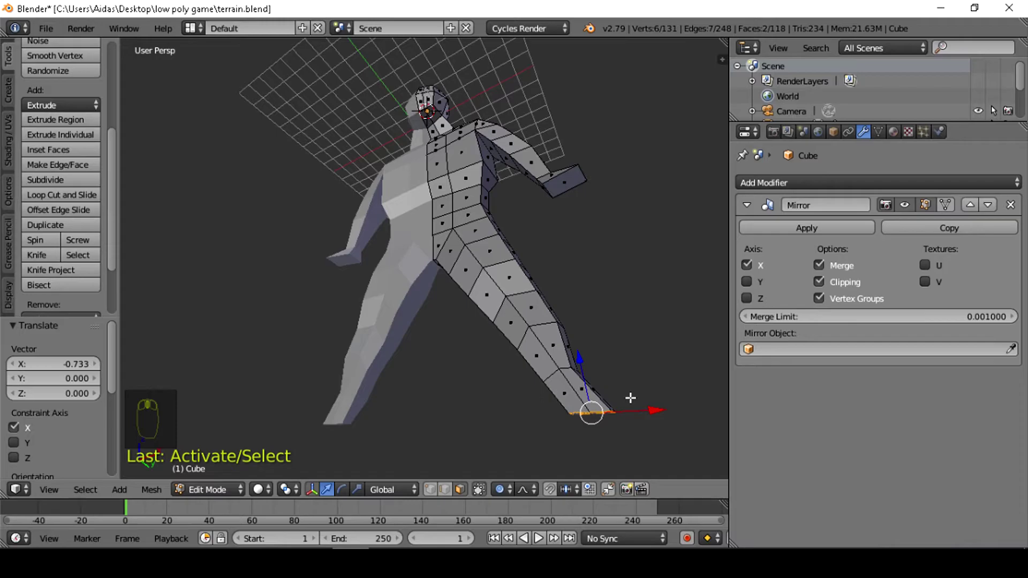
key(s)
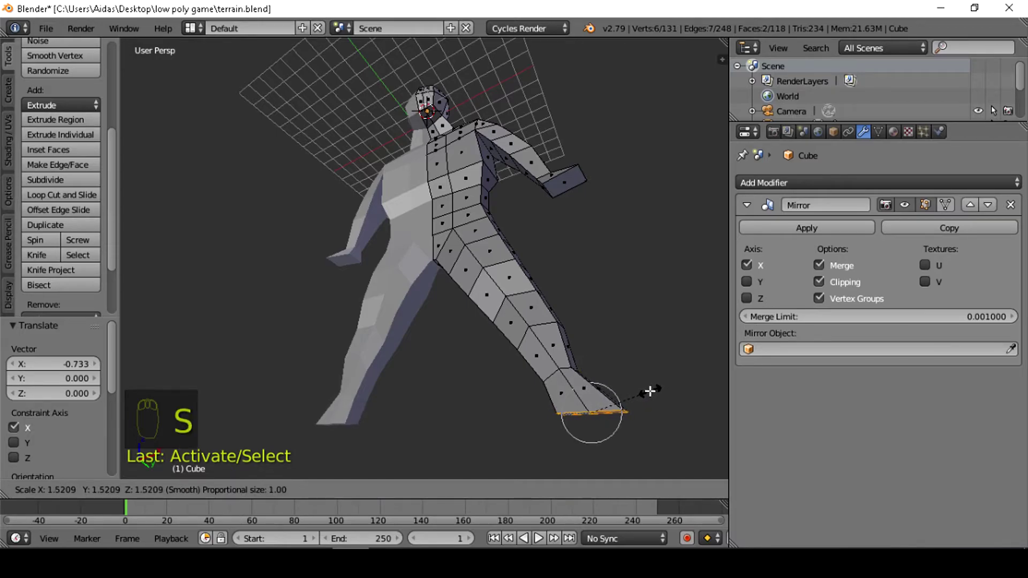
click(650, 391)
middle_drag(632, 399, 583, 411)
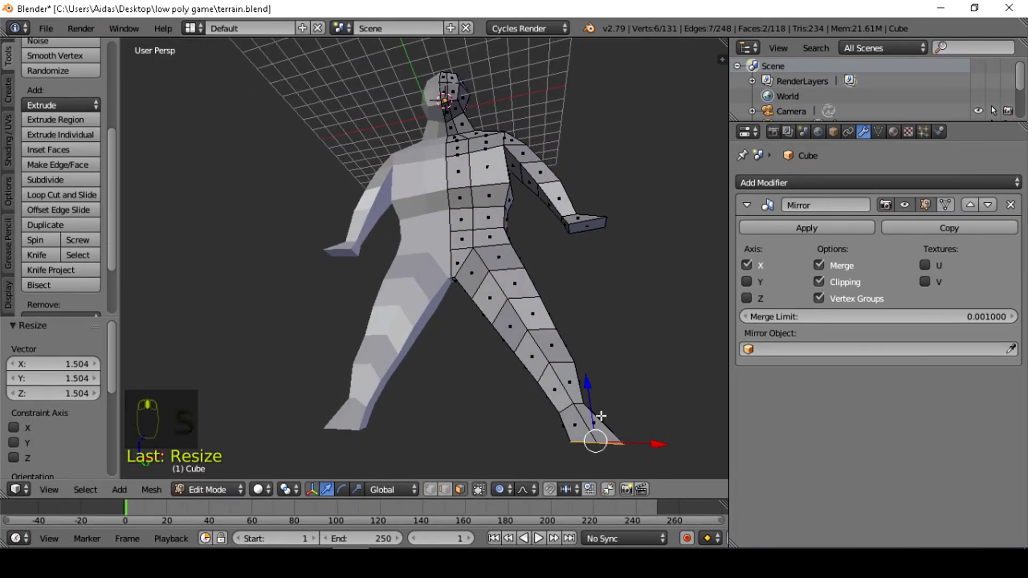
Scale the two front ankle edges down to about 0.79
right_click(571, 408)
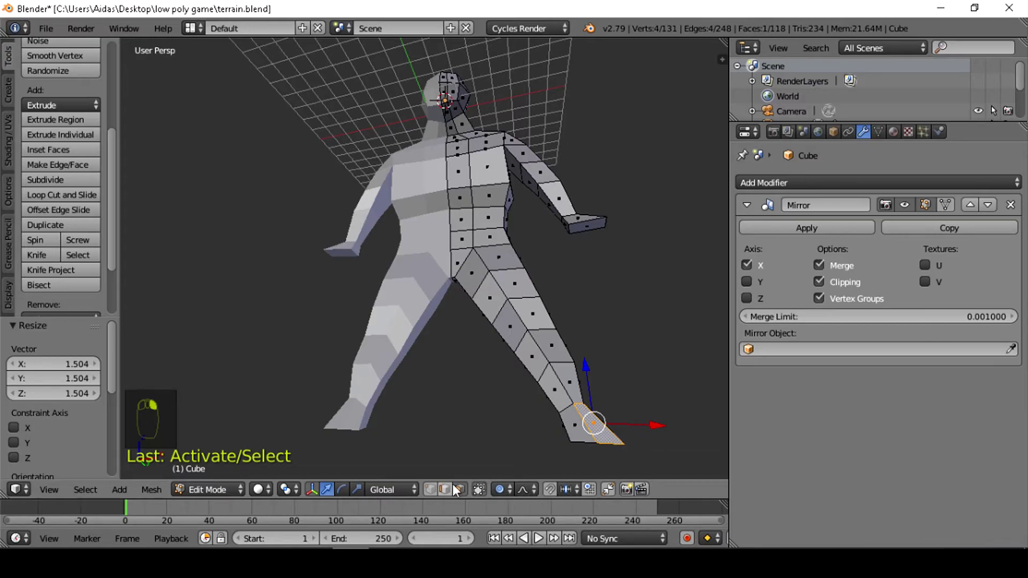
scroll(583, 439, up, 2)
scroll(612, 434, down, 2)
middle_drag(612, 435, 585, 406)
right_click(565, 409)
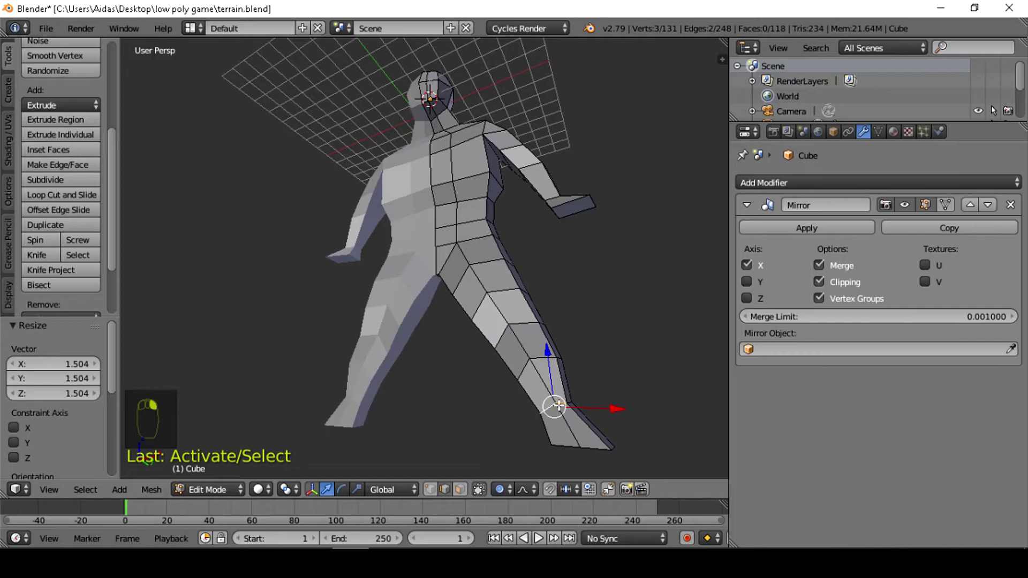
key(s)
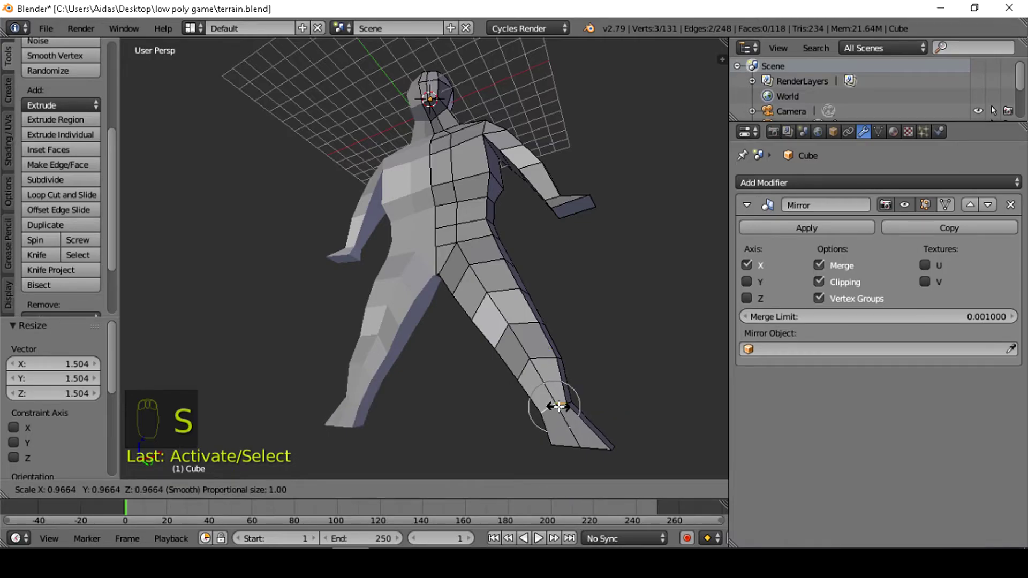
click(558, 407)
Select the two back faces at the top of the thigh and pull them out to start the buttock
middle_drag(558, 407, 376, 339)
scroll(355, 172, up, 4)
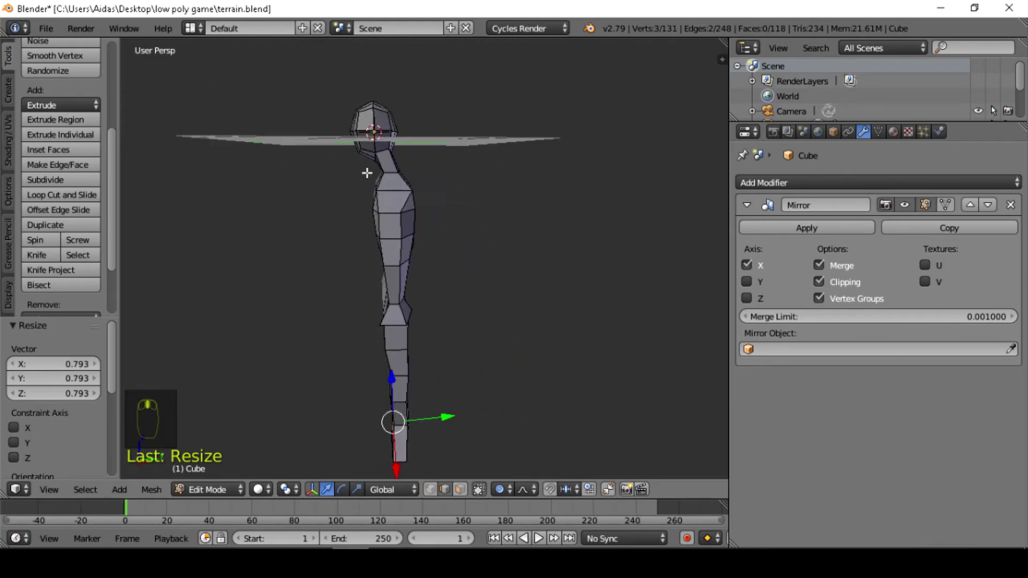
scroll(418, 198, down, 2)
middle_drag(424, 207, 411, 179)
scroll(429, 264, up, 5)
click(459, 490)
scroll(417, 416, down, 3)
middle_drag(418, 416, 376, 321)
right_click(335, 308)
shift+right_click(281, 294)
drag(381, 330, 407, 312)
right_click(356, 300)
Fine-tune the position of the two buttock faces, finishing with a move of about 0.075 backward along Y
middle_drag(407, 312, 381, 323)
mouse_move(381, 323)
mouse_down()
mouse_move(378, 301)
mouse_move(385, 309)
mouse_up()
middle_drag(385, 309, 461, 310)
drag(461, 310, 461, 305)
click(463, 303)
middle_drag(463, 303, 360, 309)
drag(417, 324, 416, 325)
scroll(327, 315, down, 3)
middle_drag(380, 315, 378, 290)
scroll(378, 290, up, 3)
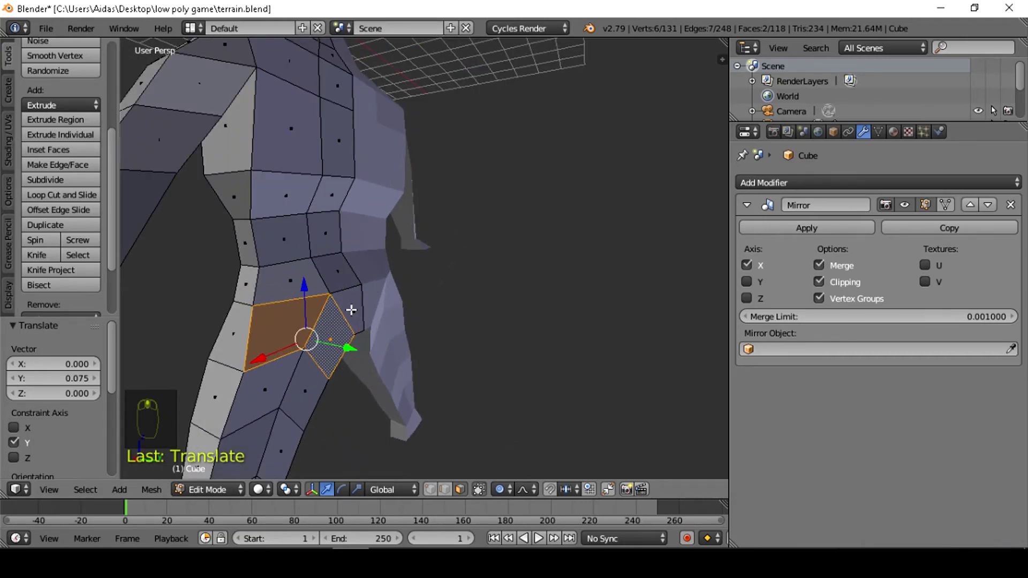
Move the inner buttock face beside the centre line about 0.27 backward along Y
right_click(351, 310)
key(g)
key(y)
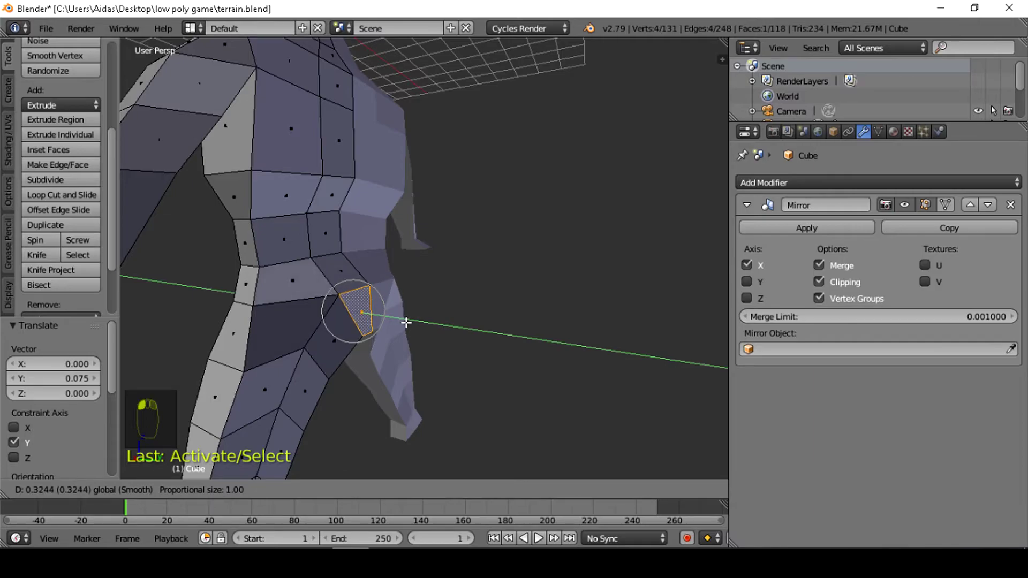
click(435, 339)
scroll(436, 338, down, 8)
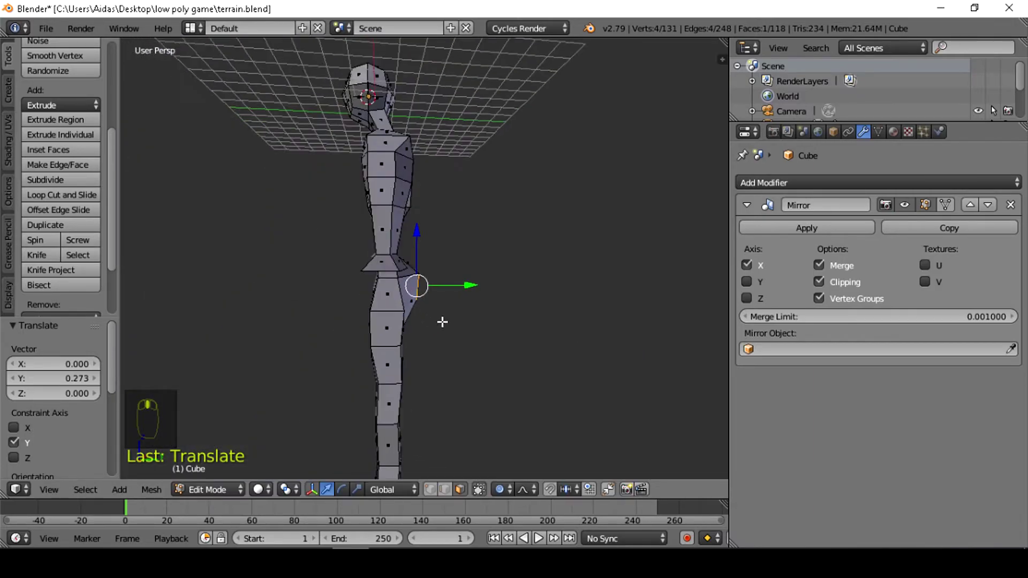
Move the same inner buttock face about 0.13 forward along Y to reduce the bulge
middle_drag(437, 325, 460, 299)
key(g)
key(y)
click(474, 287)
Examine the figure's overall shape and the buttock profile from the back, front and side
middle_drag(328, 270, 355, 285)
scroll(355, 285, up, 6)
scroll(355, 236, down, 5)
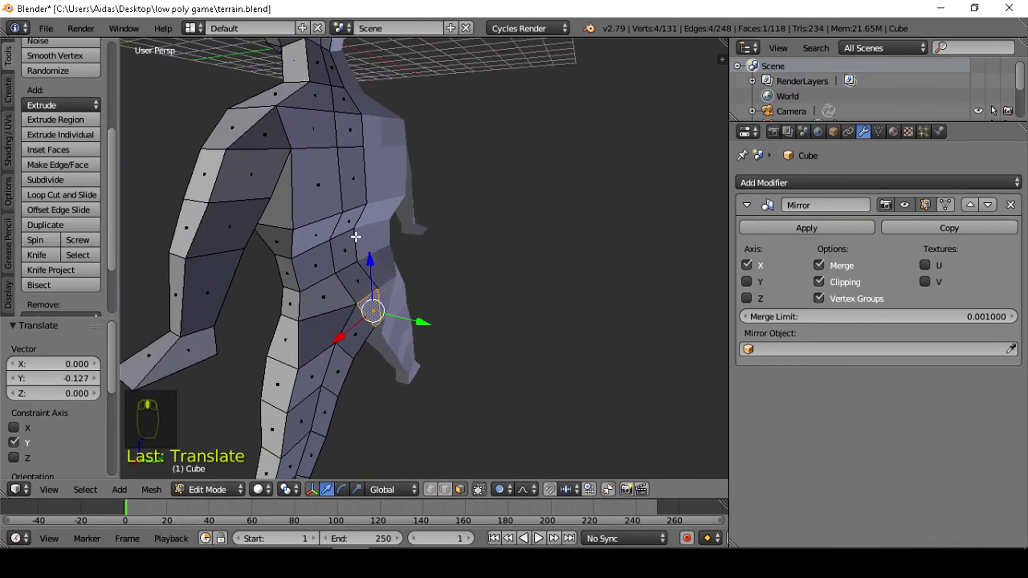
middle_drag(356, 236, 416, 253)
scroll(416, 253, up, 5)
scroll(417, 157, down, 5)
middle_drag(416, 157, 524, 147)
scroll(525, 148, up, 4)
scroll(524, 148, down, 2)
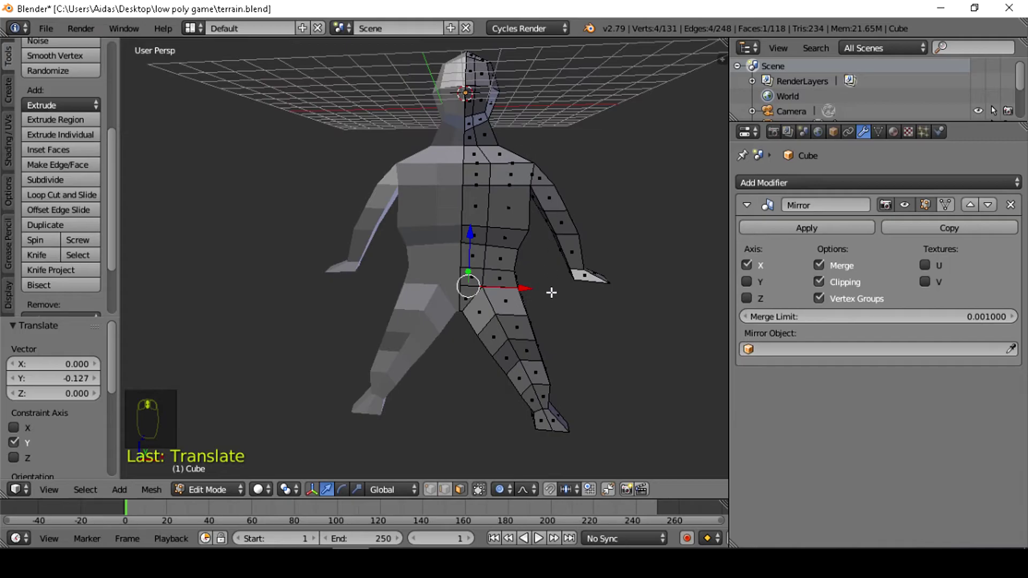
scroll(523, 266, up, 2)
scroll(532, 278, up, 2)
scroll(533, 283, down, 3)
scroll(539, 276, down, 2)
middle_drag(538, 272, 348, 270)
scroll(362, 262, up, 5)
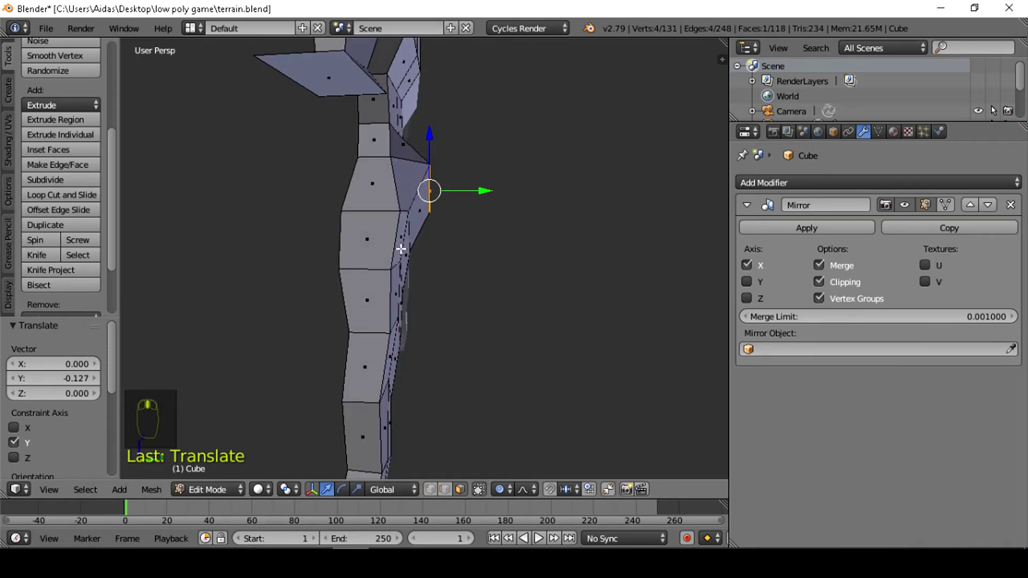
Move the hip face just above the inner buttock face about 0.28 down along Z
middle_drag(403, 249, 360, 232)
right_click(390, 245)
drag(420, 231, 426, 262)
right_click(393, 248)
middle_drag(426, 261, 393, 197)
drag(401, 142, 400, 149)
middle_drag(399, 149, 374, 157)
scroll(431, 214, up, 3)
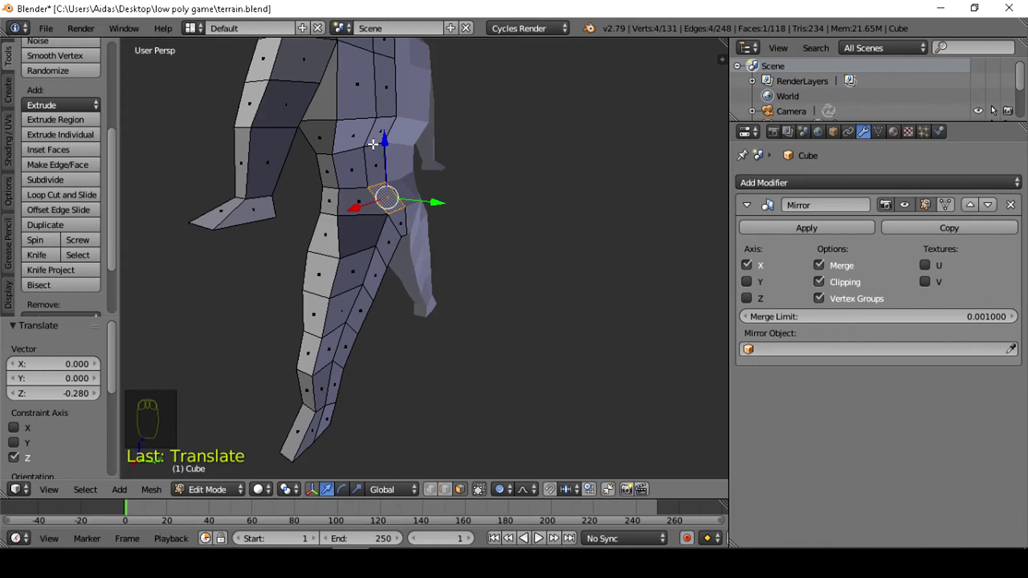
In edge selection mode, move the lower-back edge beside the centre line about 0.33 backward along Y
click(445, 489)
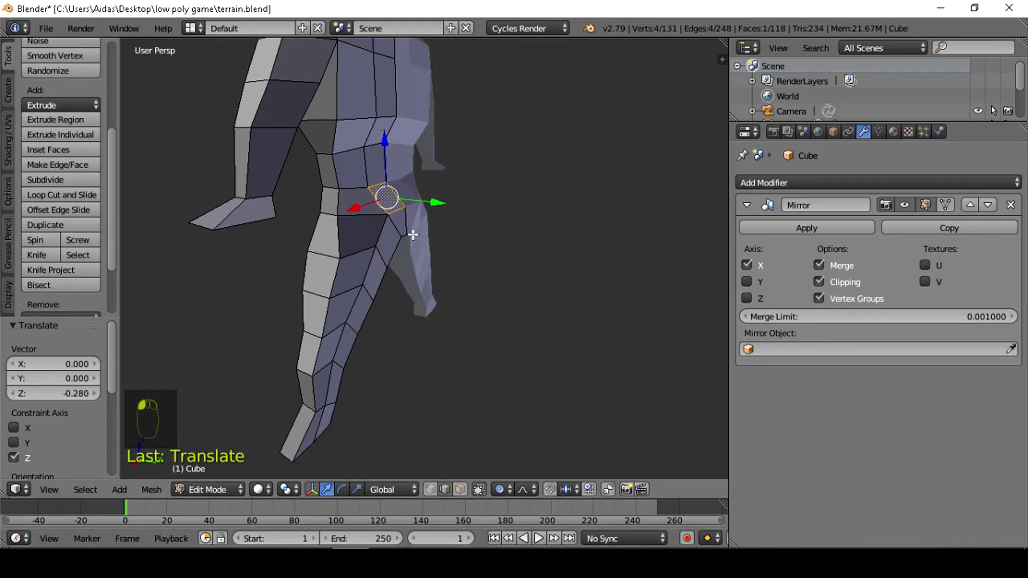
click(375, 146)
key(g)
key(y)
click(428, 149)
Move the front waist edge beside the centre line about 0.03 outward along X
middle_drag(429, 149, 530, 178)
scroll(529, 161, up, 3)
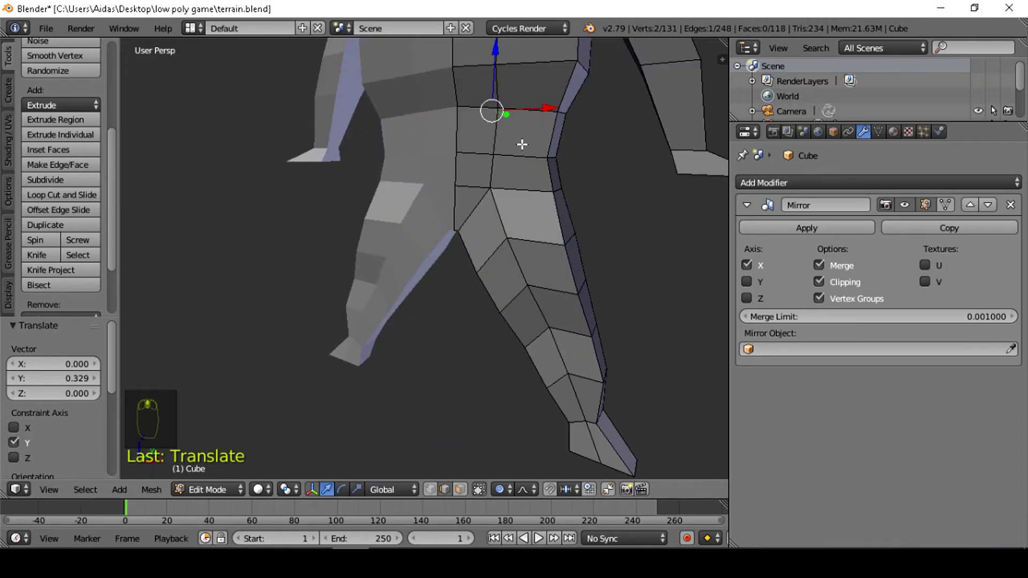
click(446, 128)
key(g)
key(x)
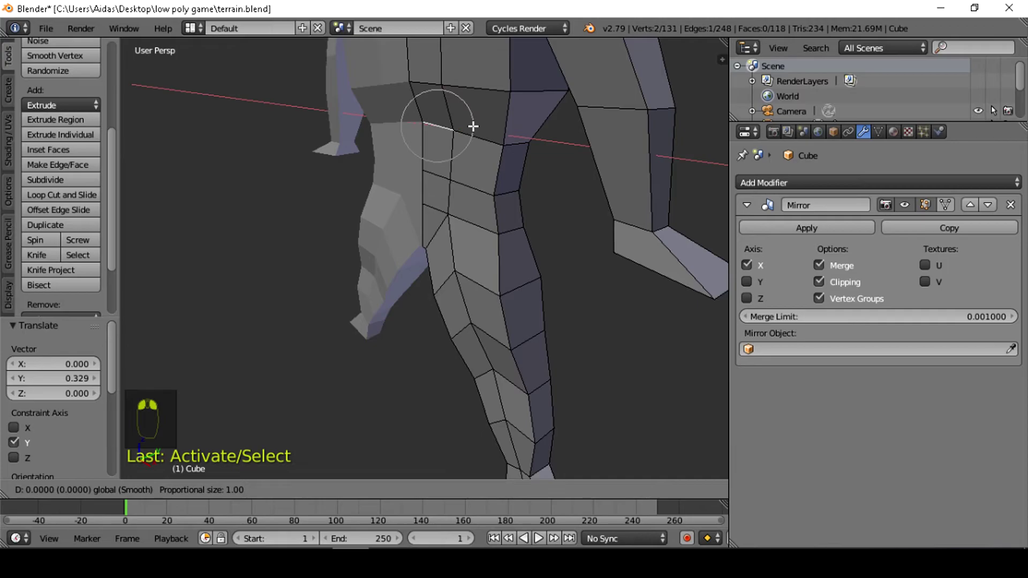
click(502, 117)
Raise the two front waist edges about 0.05 along Z and move them about 0.11 backward along Y
middle_drag(503, 118, 389, 126)
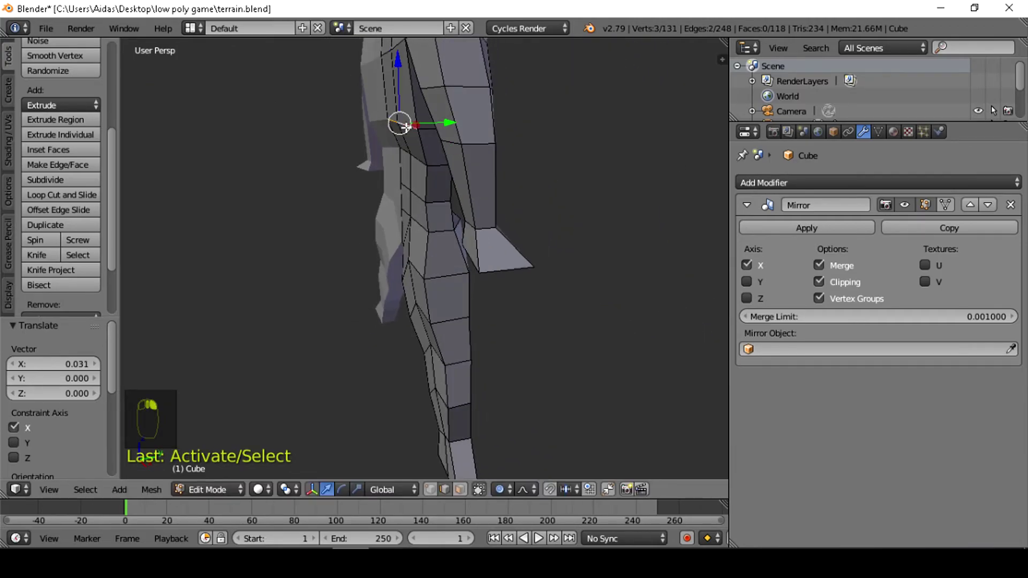
key(g)
key(z)
click(413, 91)
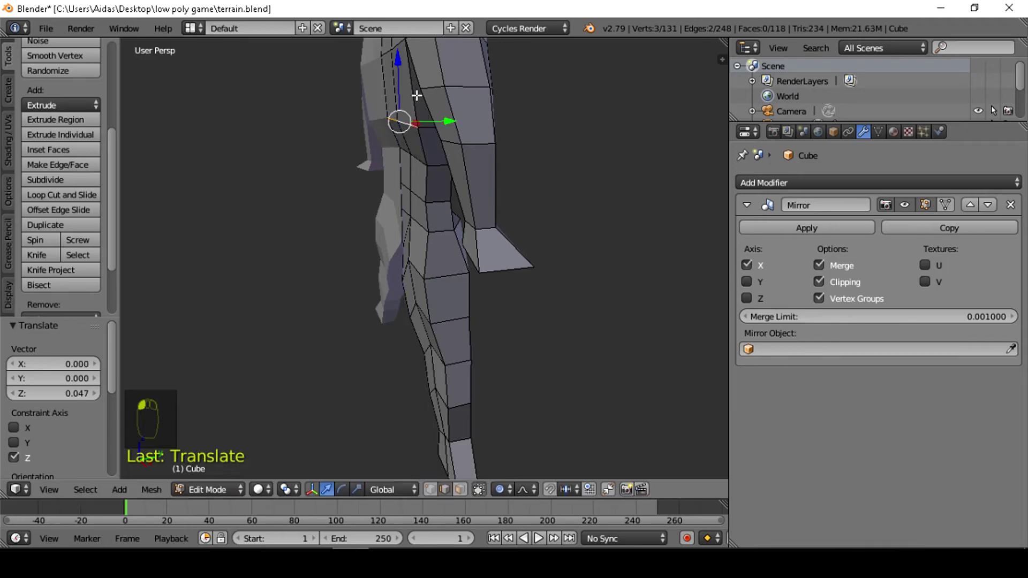
drag(448, 122, 442, 124)
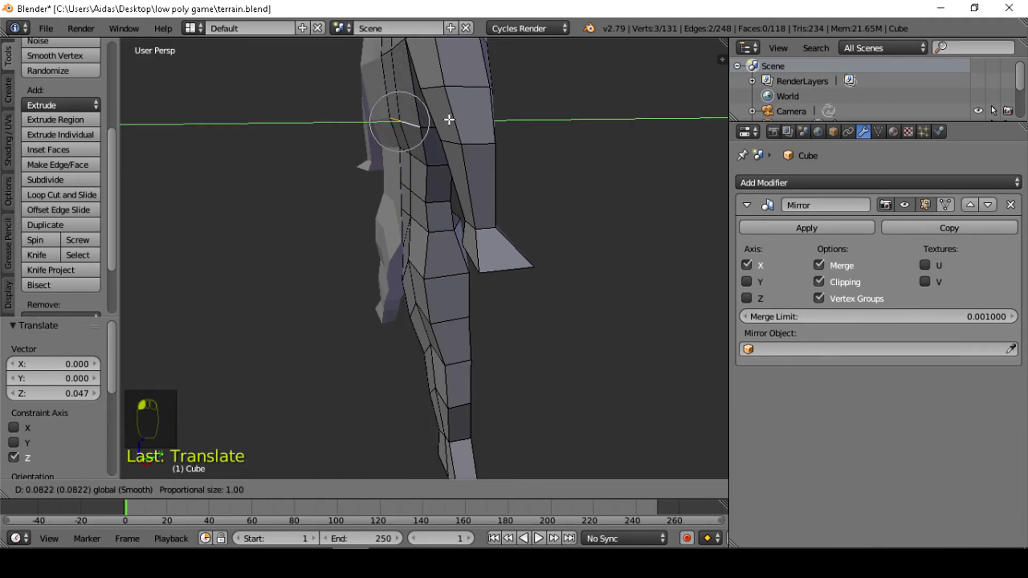
click(450, 119)
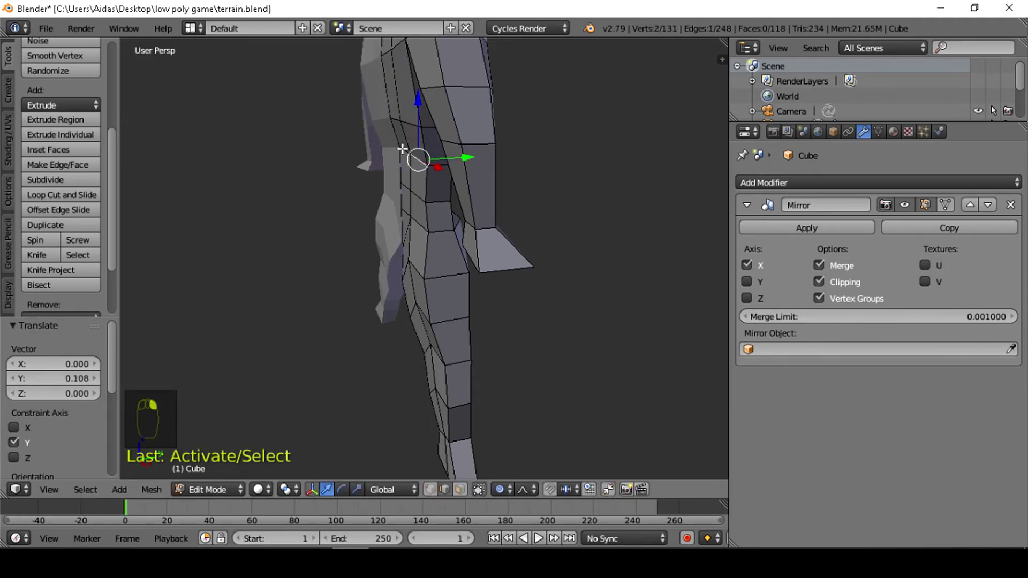
Move the two front edges just below the waist edges about 0.17 forward along Y
drag(458, 156, 463, 154)
scroll(407, 173, down, 3)
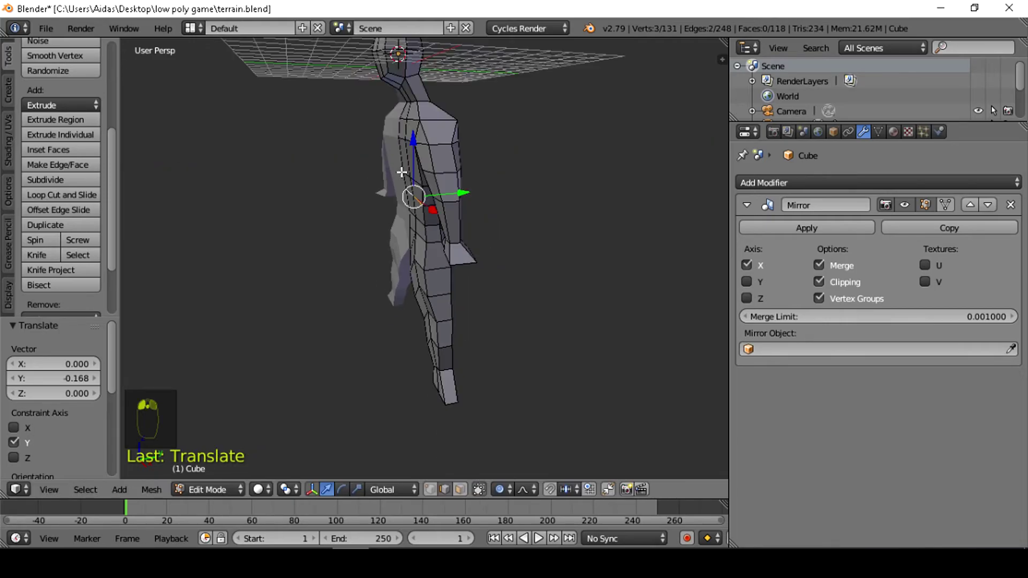
Move the two chest edges at armpit height about 0.05 forward along Y
middle_drag(404, 175, 546, 173)
scroll(516, 125, up, 3)
middle_drag(516, 125, 437, 147)
scroll(420, 157, down, 4)
right_click(437, 146)
drag(465, 141, 469, 141)
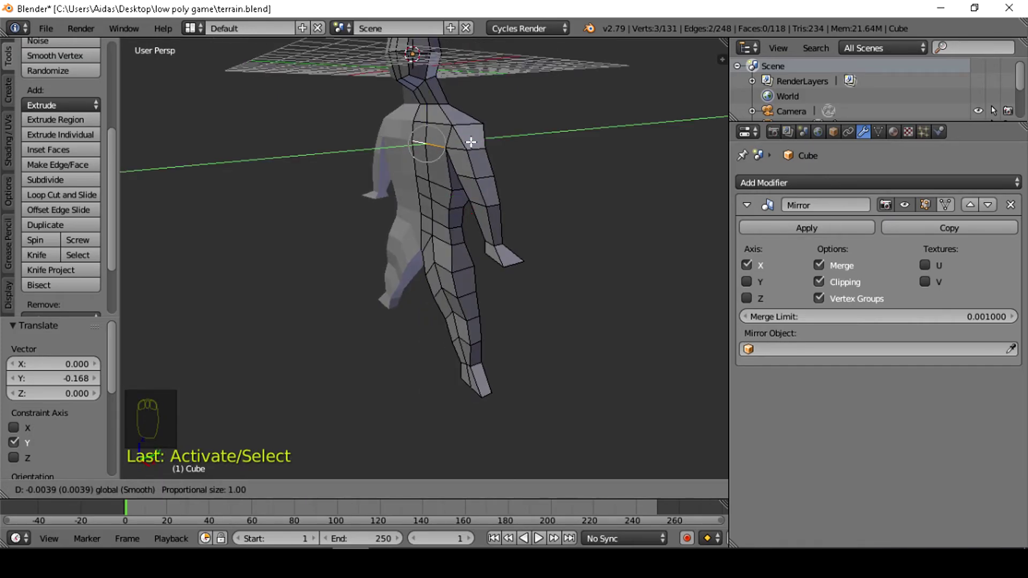
drag(470, 142, 470, 142)
Set proportional editing to Enable and move the same chest edges about 0.03 further forward along Y
scroll(459, 135, up, 2)
middle_drag(459, 110, 438, 132)
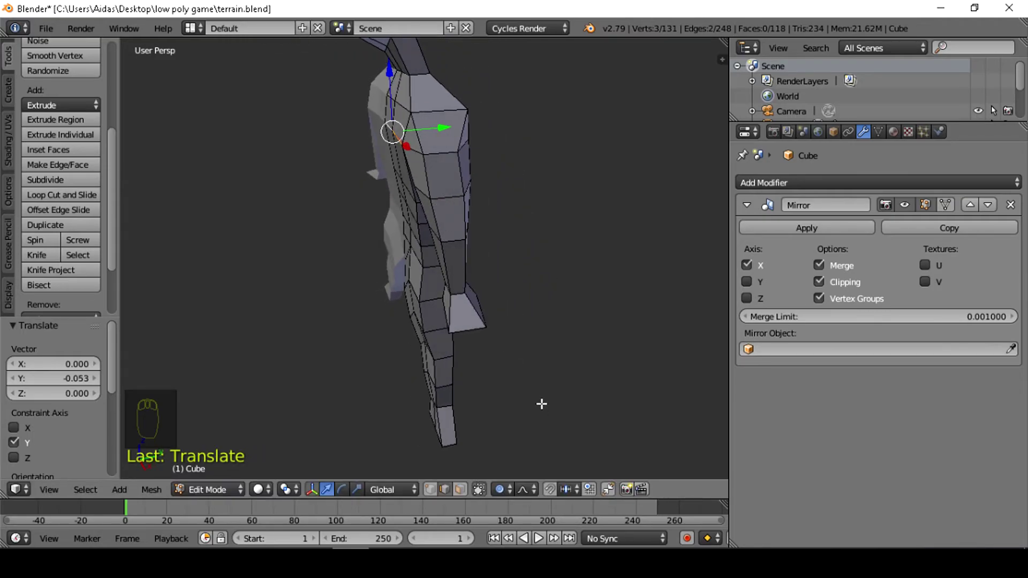
click(508, 490)
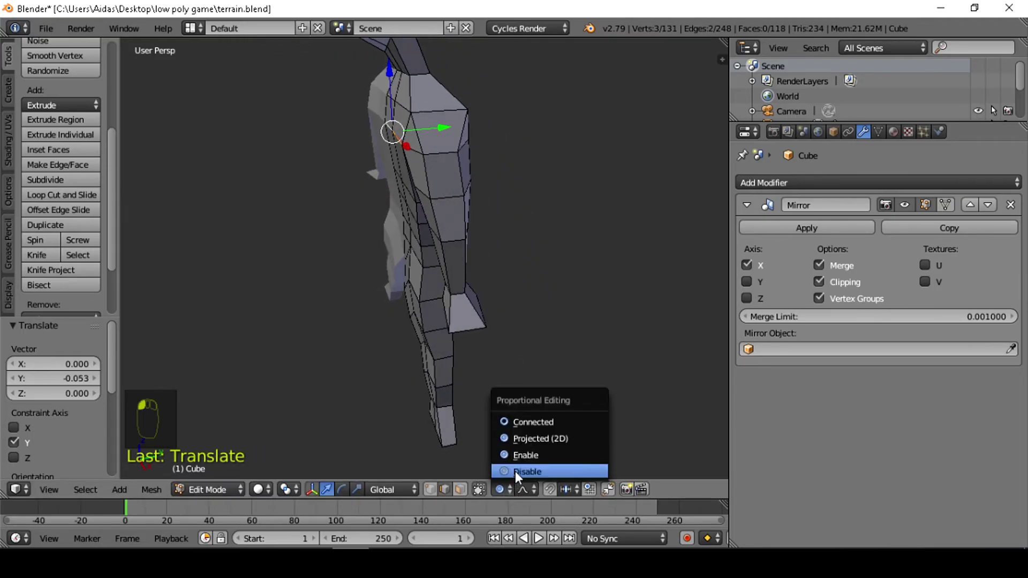
click(540, 453)
drag(428, 134, 440, 130)
Examine the chest and the whole figure's profile from the side and the front
middle_drag(440, 130, 329, 140)
scroll(335, 163, down, 5)
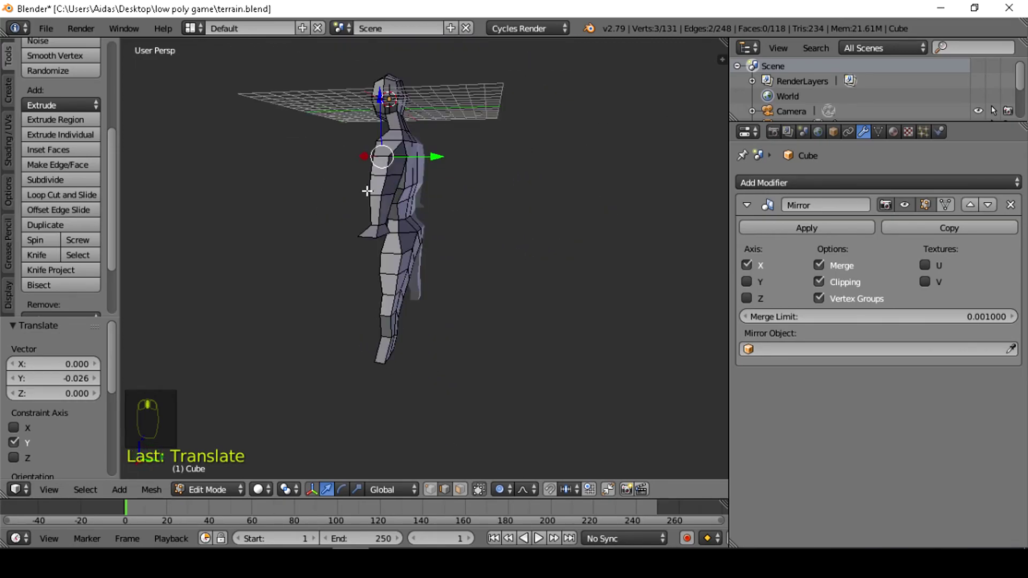
scroll(365, 189, up, 3)
mouse_move(403, 213)
middle_down()
mouse_move(431, 206)
mouse_move(415, 214)
middle_up()
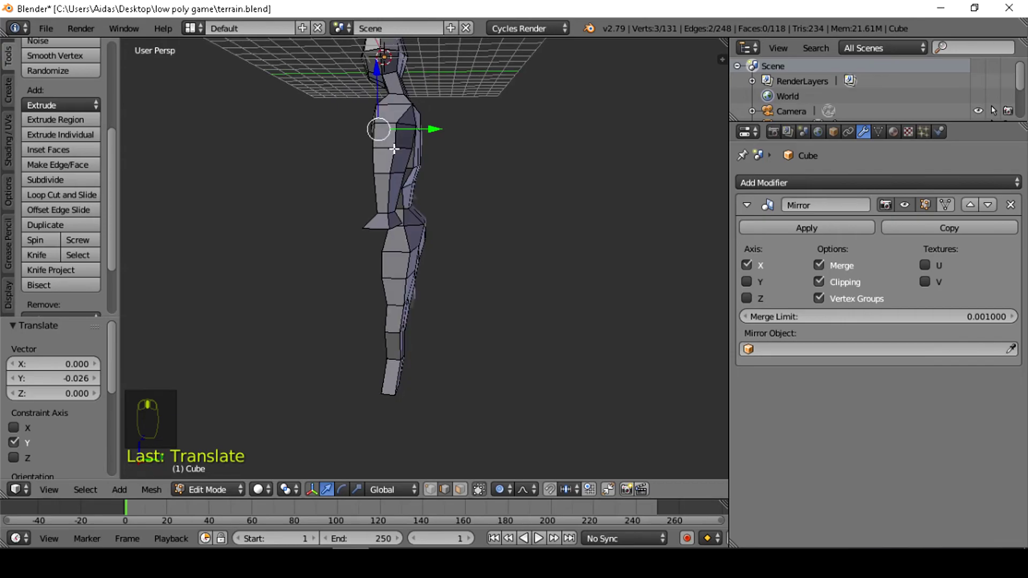
middle_drag(394, 149, 441, 165)
scroll(431, 141, up, 3)
scroll(479, 153, down, 4)
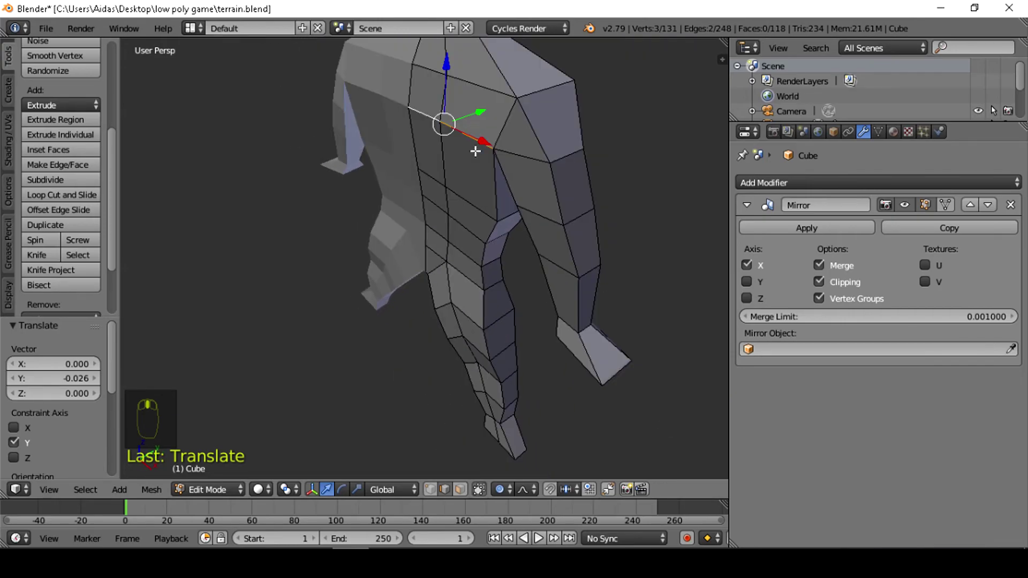
Add a single loop cut across the upper chest, just above the armpit-height edges
scroll(471, 172, up, 3)
key(ctrl+r)
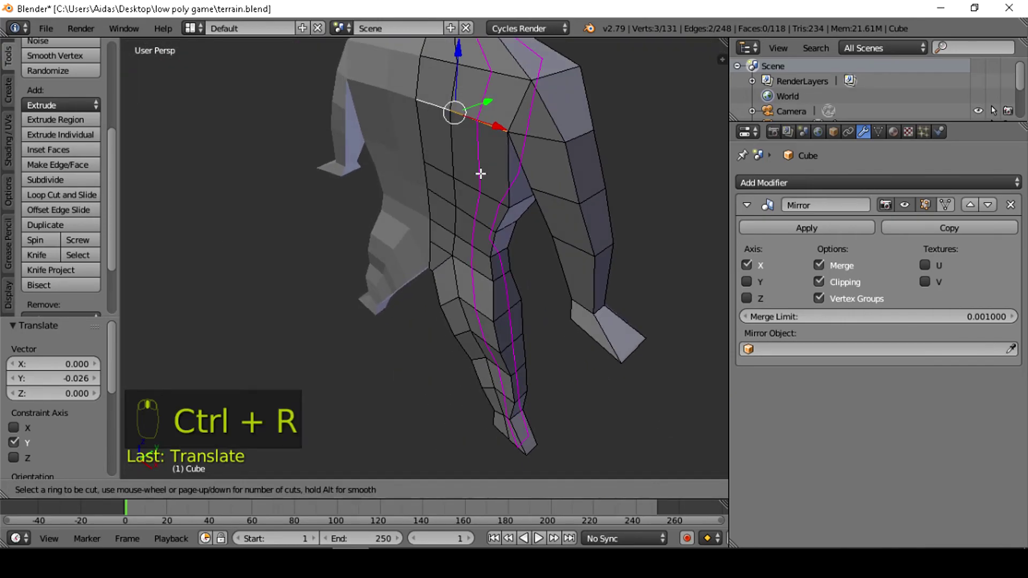
click(512, 116)
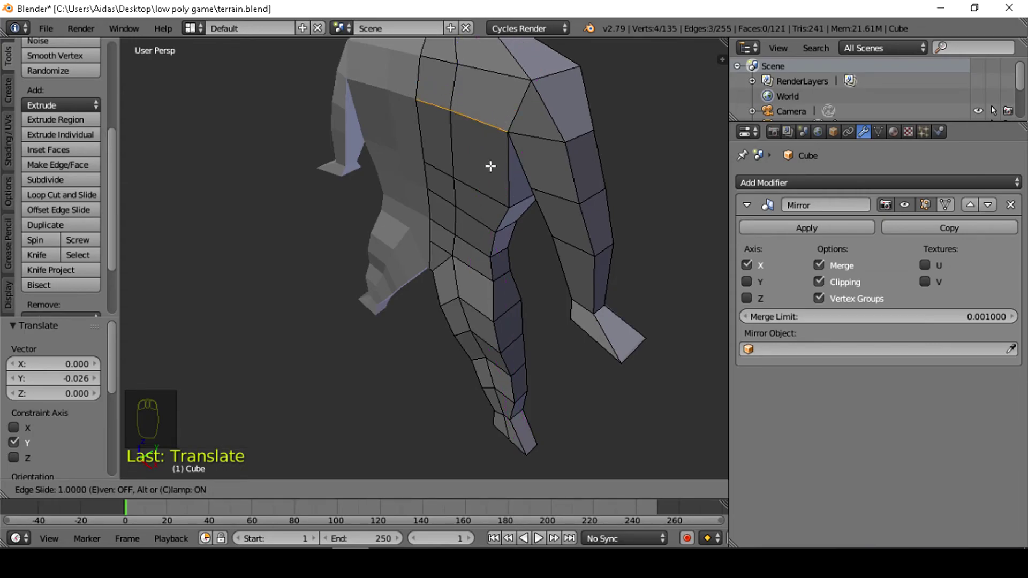
click(509, 107)
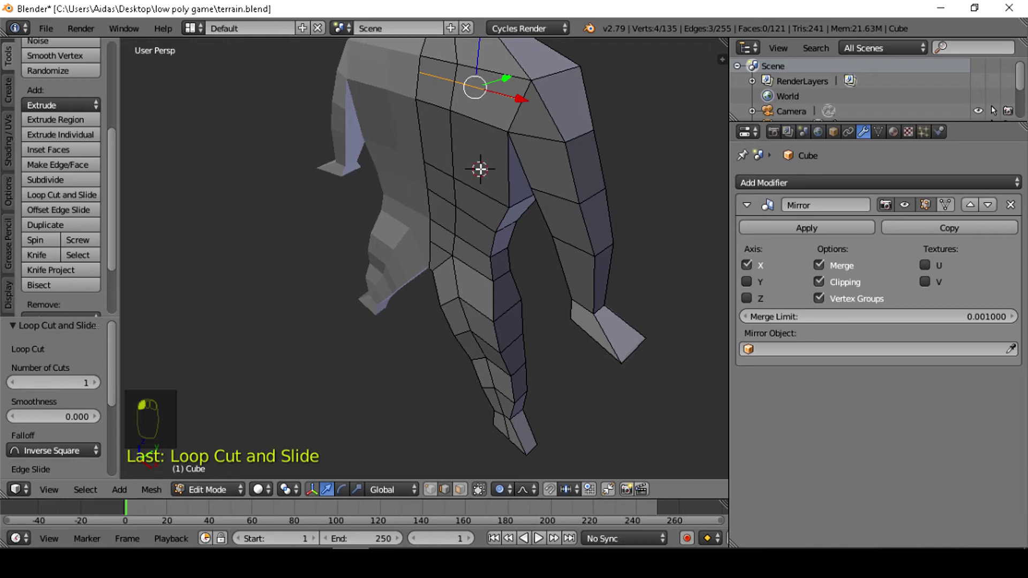
Add a horizontal loop cut across the torso just below the armpit-height chest edges
right_click(476, 190)
key(ctrl+r)
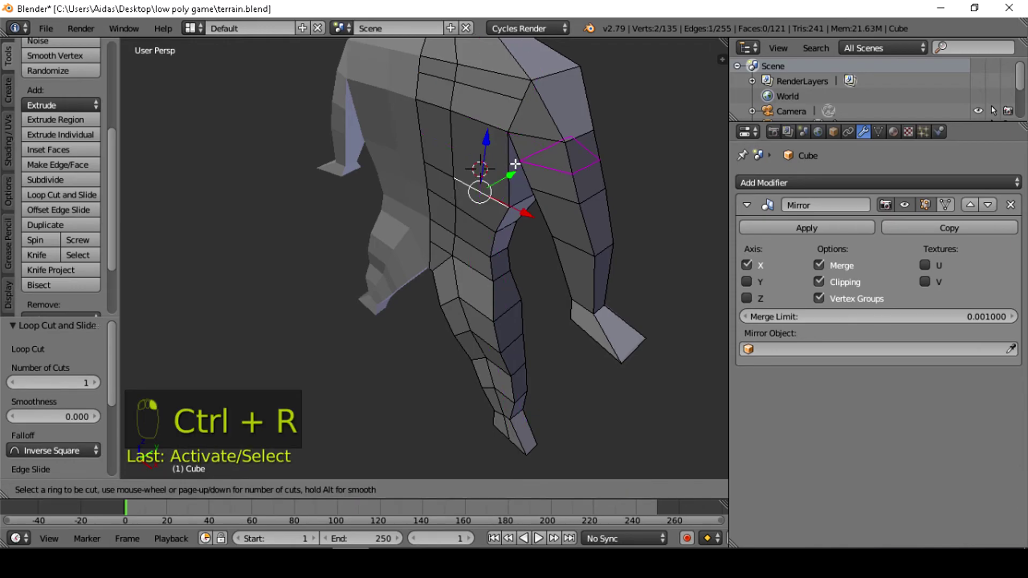
click(498, 164)
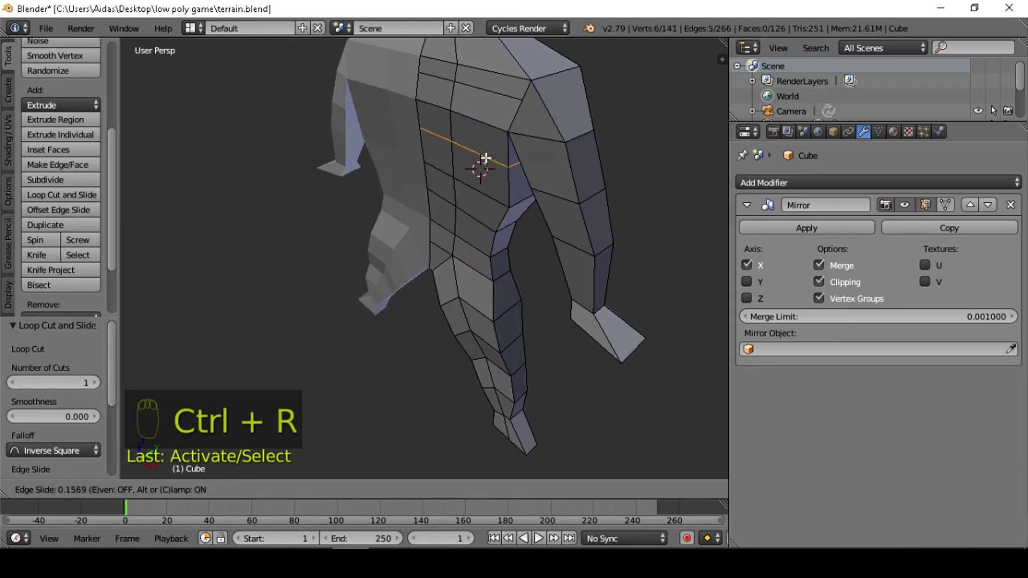
click(485, 159)
In face selection mode, move the outer chest face above the new cut about 0.19 forward along Y
middle_drag(485, 160, 498, 446)
click(460, 490)
right_click(490, 114)
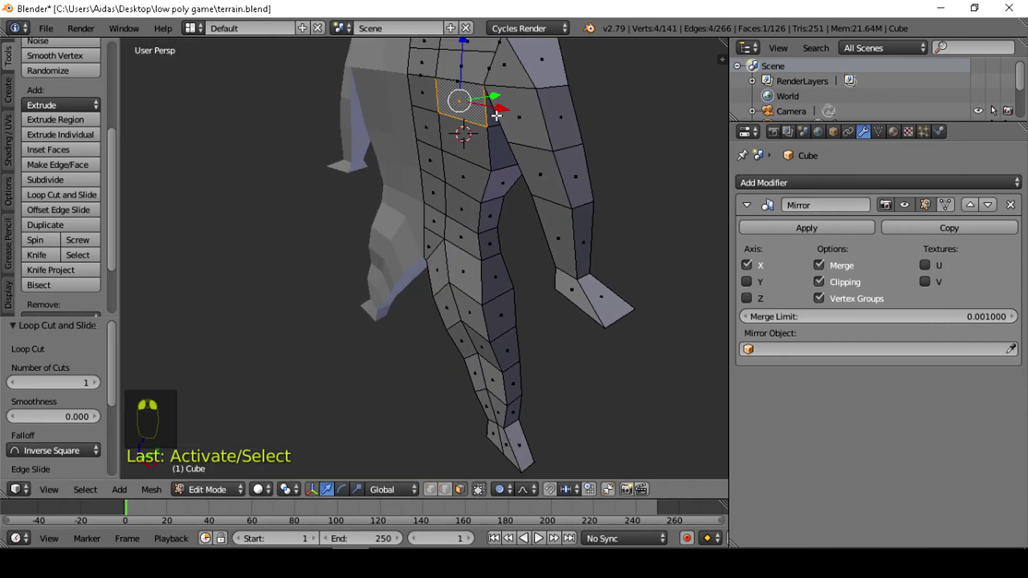
drag(503, 93, 499, 93)
click(498, 93)
Examine the reshaped chest and the whole figure's proportions from the side and in front view
middle_drag(497, 94, 433, 85)
scroll(440, 124, up, 3)
middle_drag(440, 131, 550, 120)
key(KP_1)
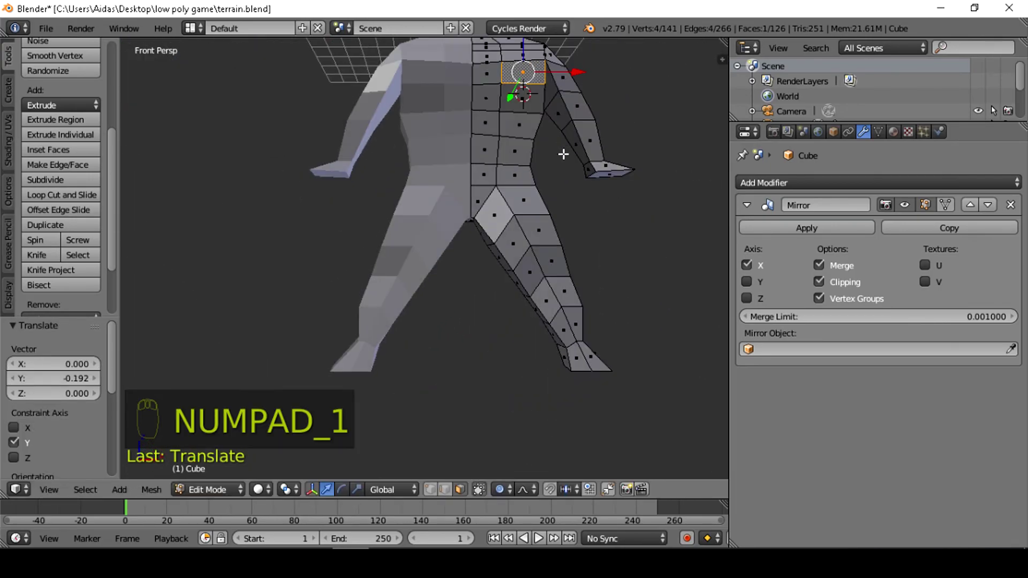
scroll(560, 161, down, 4)
scroll(544, 234, down, 1)
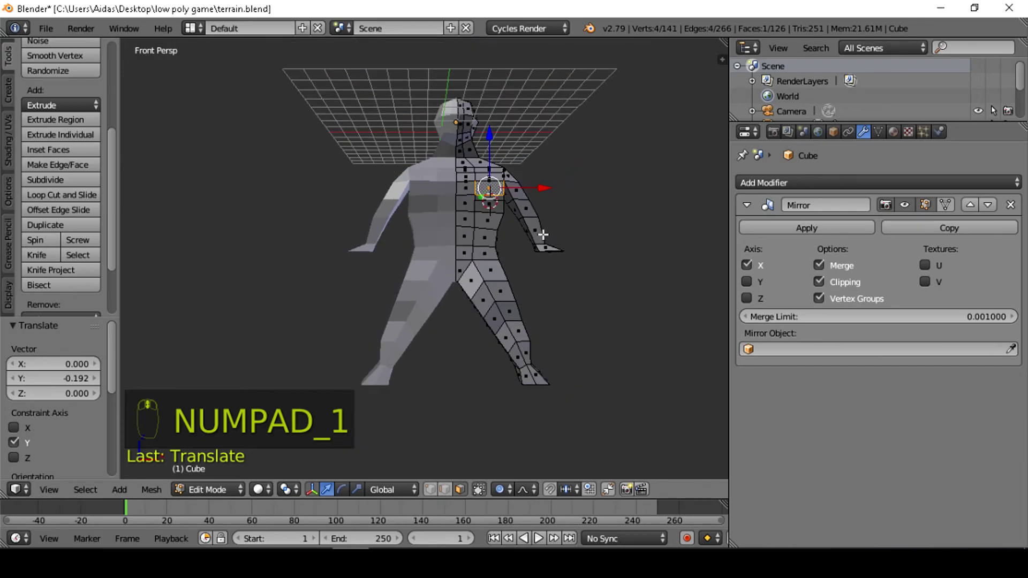
shift+scroll(541, 245, up, 3)
scroll(529, 293, up, 1)
scroll(529, 292, up, 1)
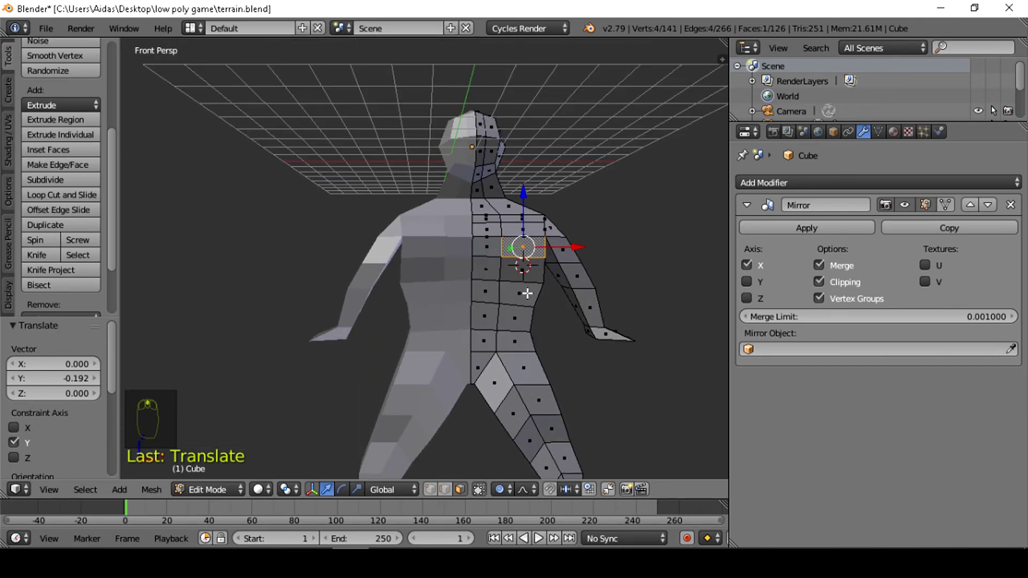
scroll(527, 293, down, 2)
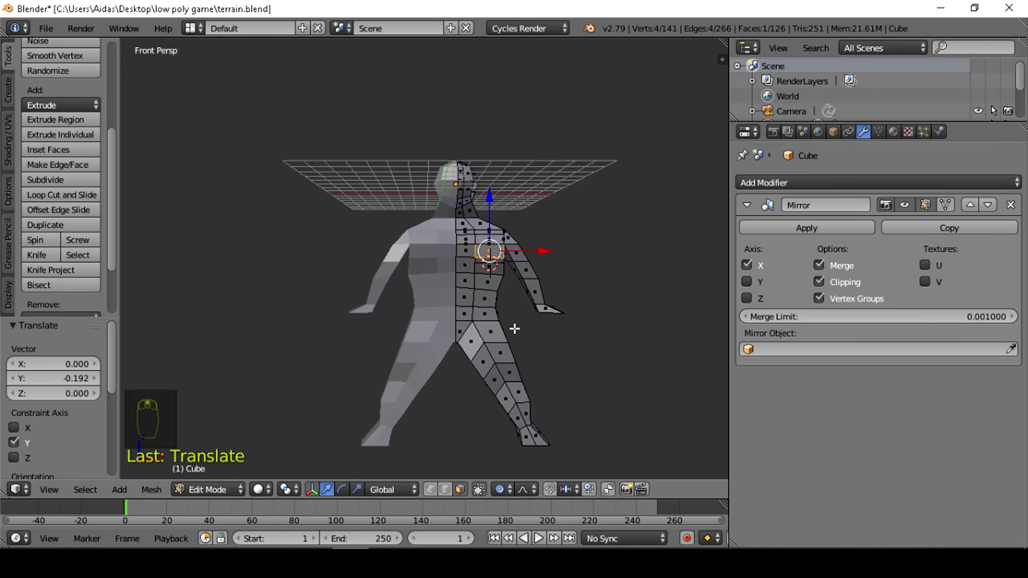
scroll(514, 329, down, 1)
Leave mesh editing and show the terrain layer together with the character's layer
key(Tab)
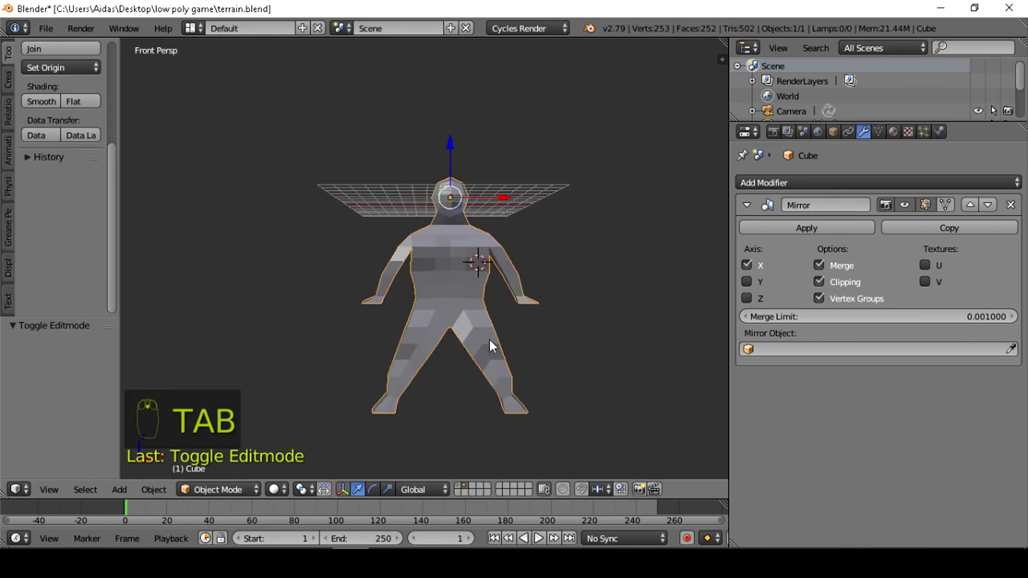
mouse_move(501, 308)
middle_down()
mouse_move(423, 341)
mouse_move(328, 338)
mouse_move(332, 307)
mouse_move(366, 301)
mouse_move(489, 304)
mouse_move(502, 310)
mouse_move(495, 315)
middle_up()
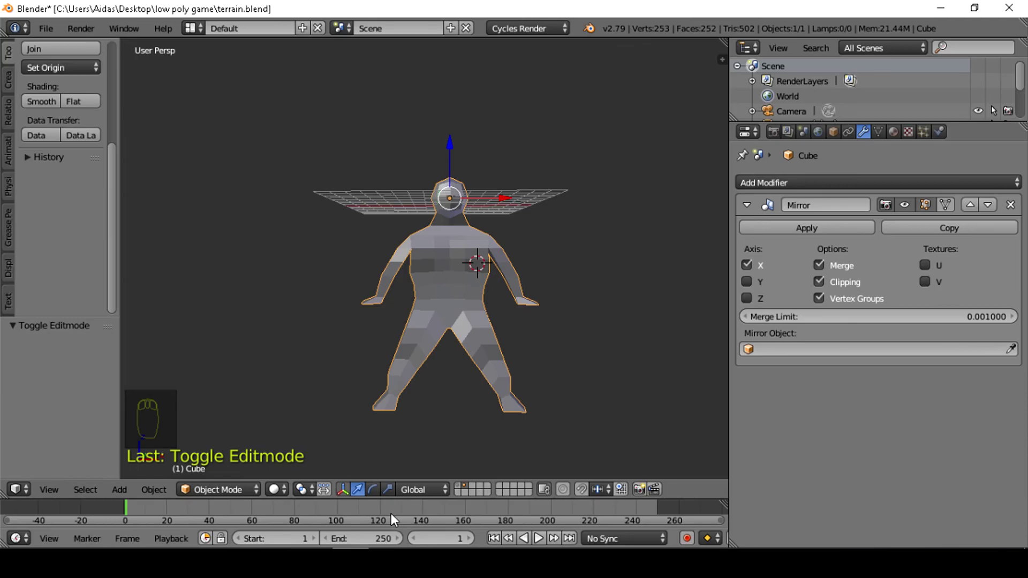
shift+click(459, 485)
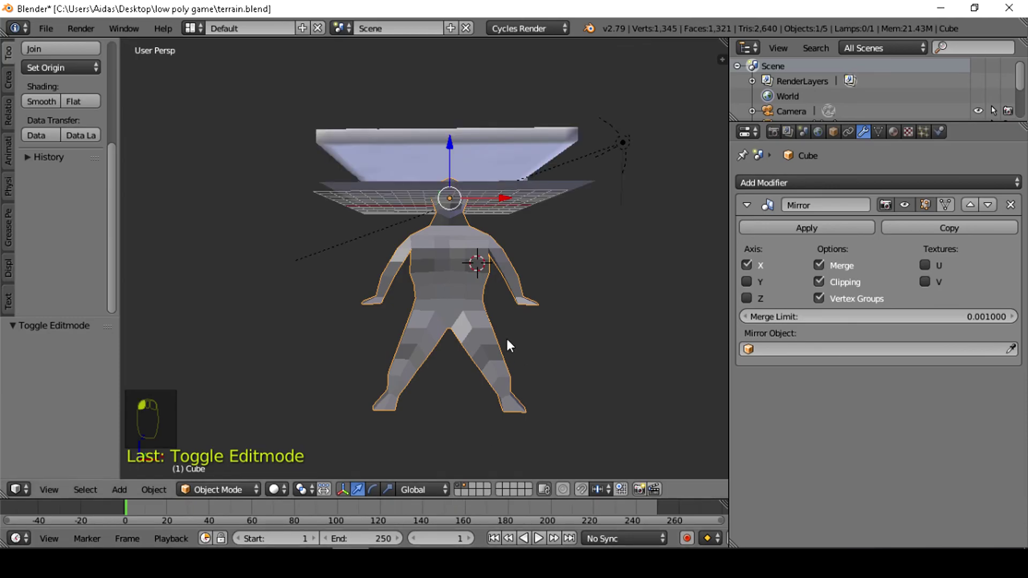
Scale the character down and position it vertically at the terrain, lowering it about 12.7 along Z
middle_drag(486, 204, 484, 325)
drag(451, 296, 442, 220)
key(s)
click(449, 146)
scroll(443, 220, up, 5)
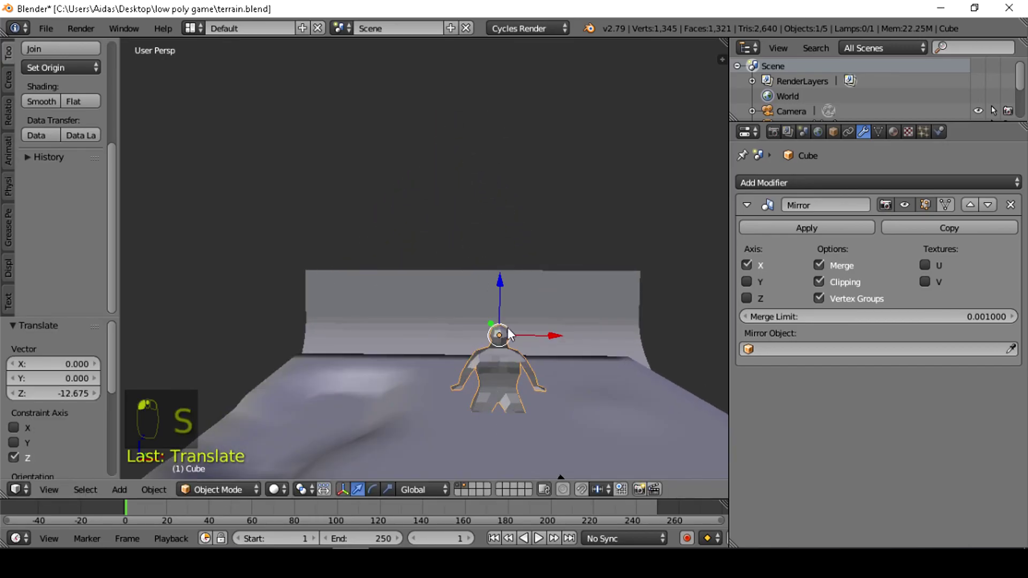
Raise the character about 1.09 along Z and move it about 0.61 forward along Y on the terrain
drag(498, 282, 505, 244)
scroll(553, 364, up, 2)
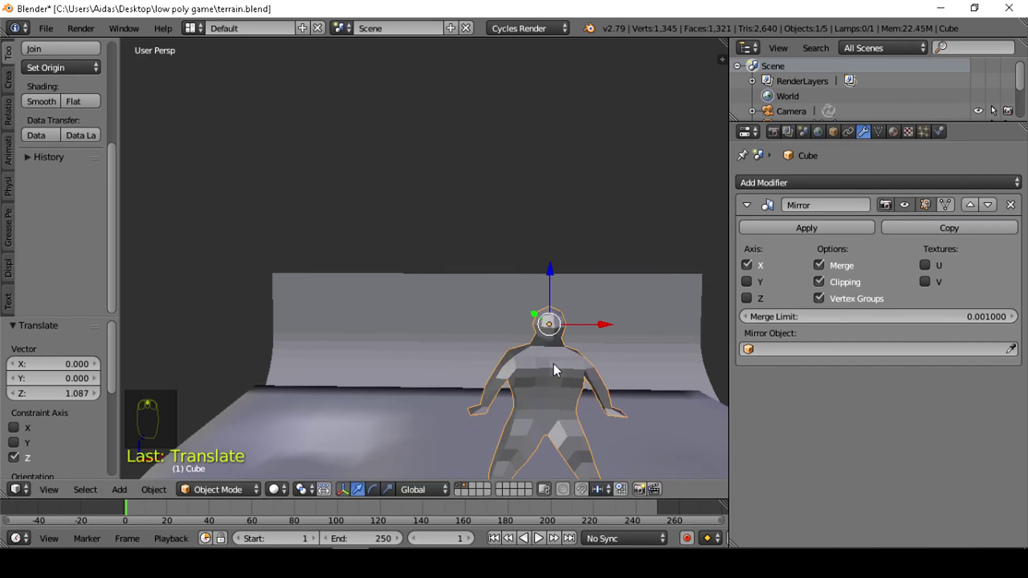
scroll(567, 339, down, 2)
middle_drag(585, 352, 667, 361)
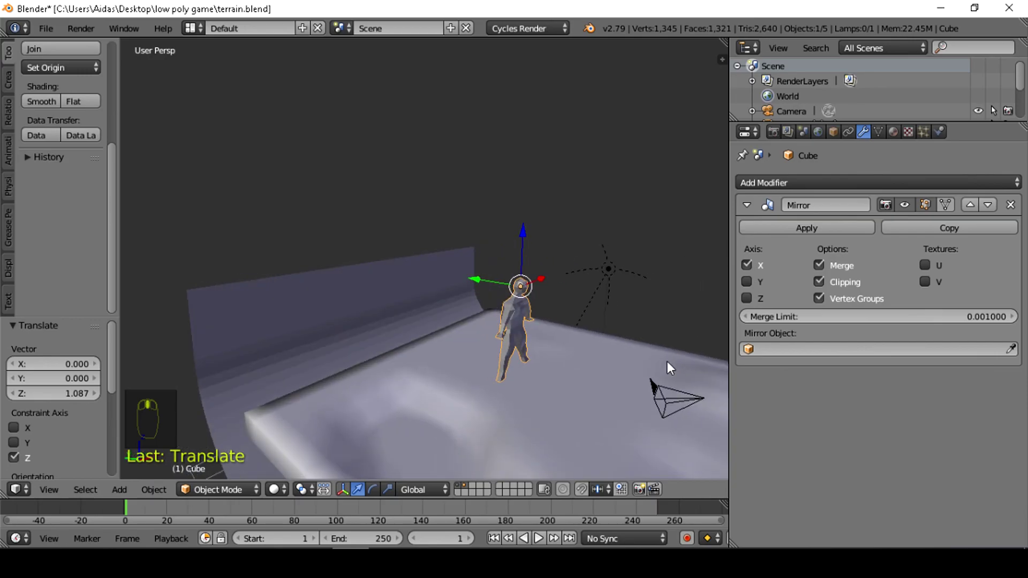
drag(469, 280, 490, 279)
scroll(561, 313, up, 4)
scroll(659, 370, down, 1)
Apply the character's Mirror modifier
middle_drag(659, 370, 537, 358)
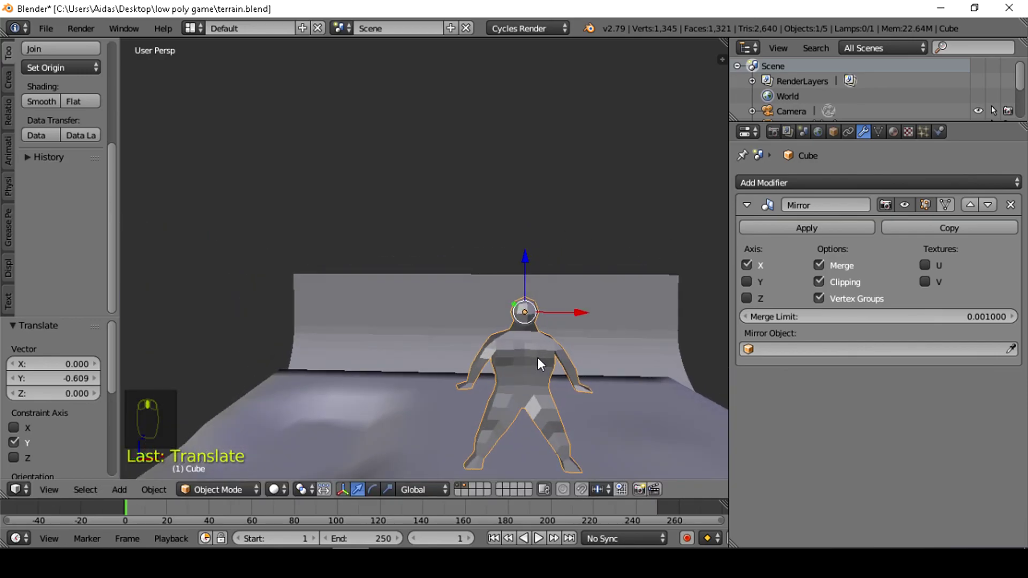
click(814, 224)
scroll(577, 338, down, 1)
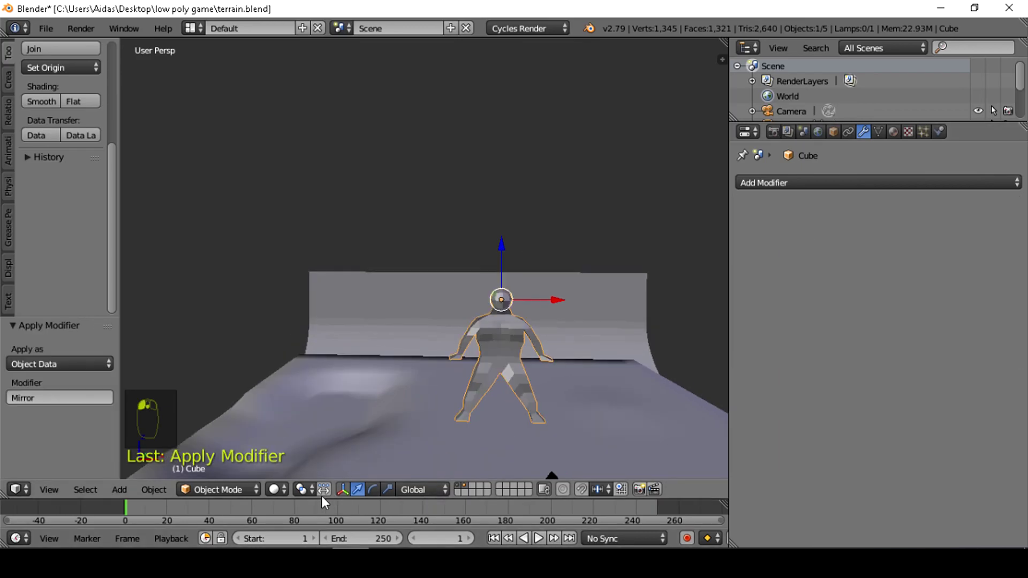
Set the viewport shading to Rendered and view the character on the terrain from the side
click(277, 489)
click(315, 389)
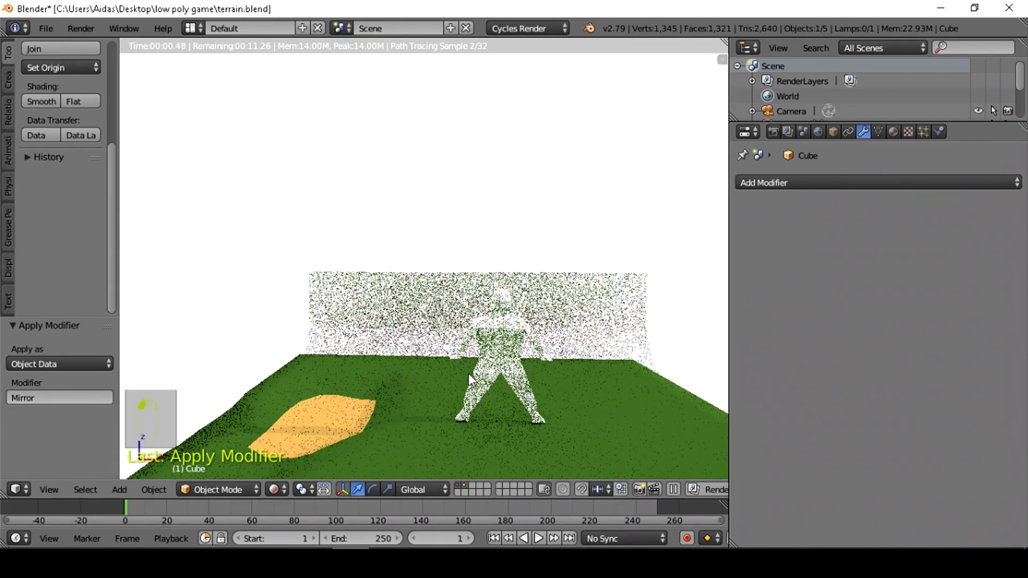
middle_drag(530, 397, 630, 397)
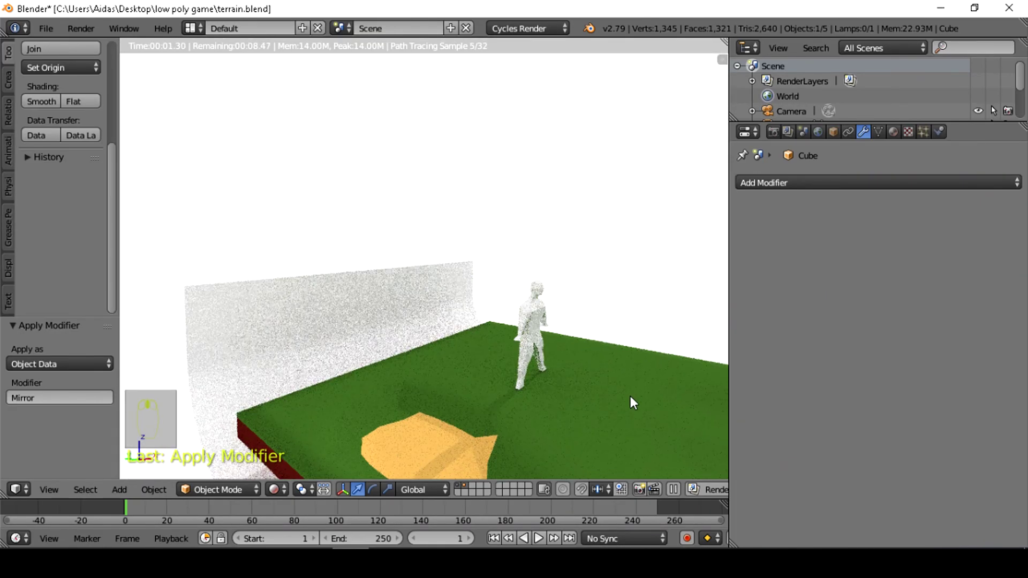